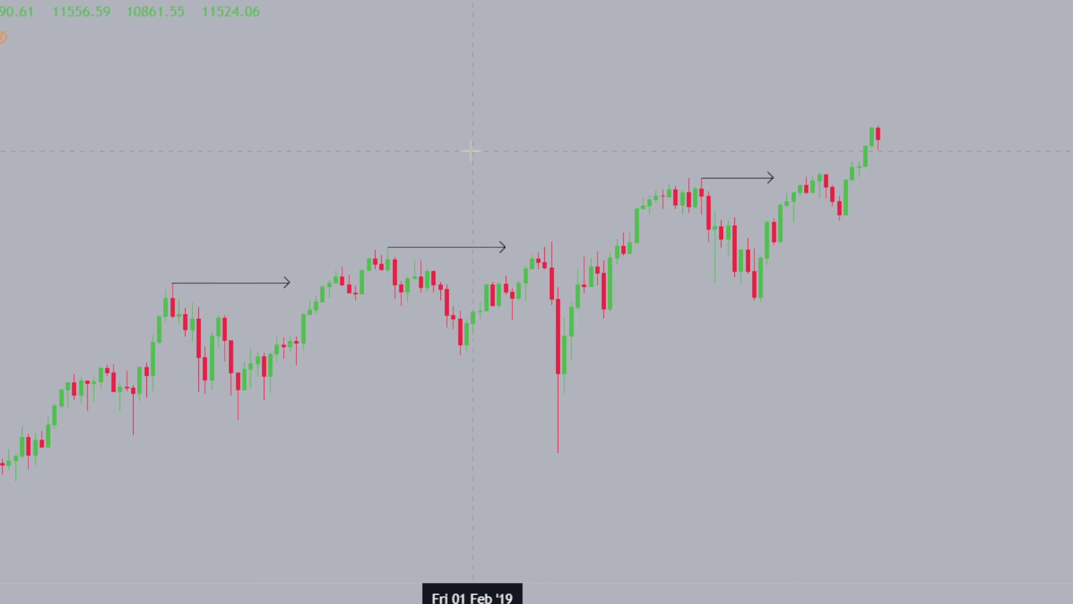
- Add a callout reading "BOS - BODY" at the April 2013 candle beyond the longest high-level arrow, and delete it
drag(453, 367, 824, 268)
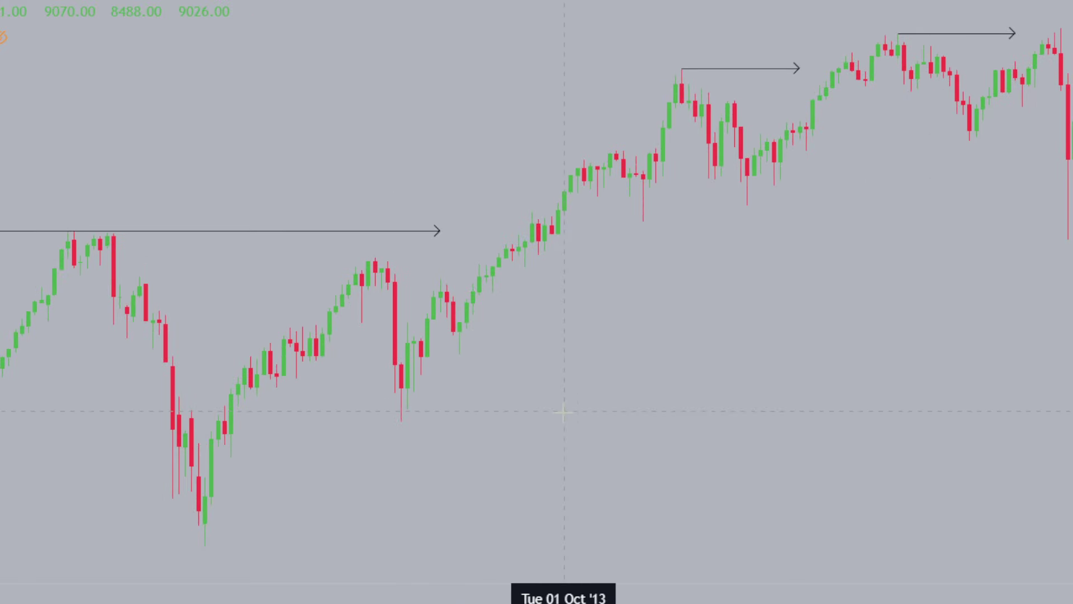
drag(573, 410, 1023, 252)
drag(584, 597, 870, 599)
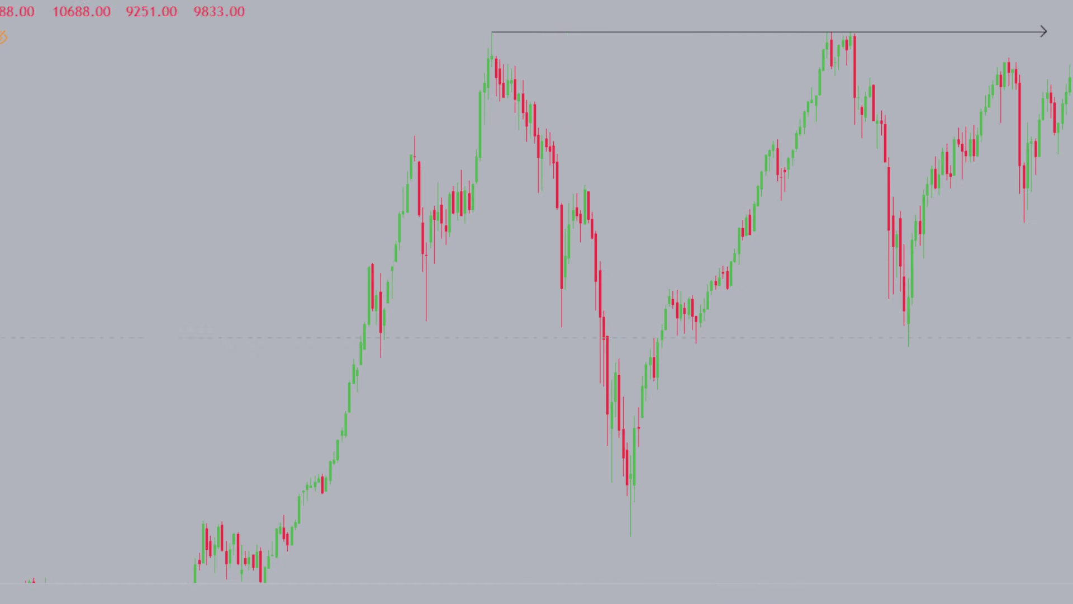
drag(1071, 201, 664, 323)
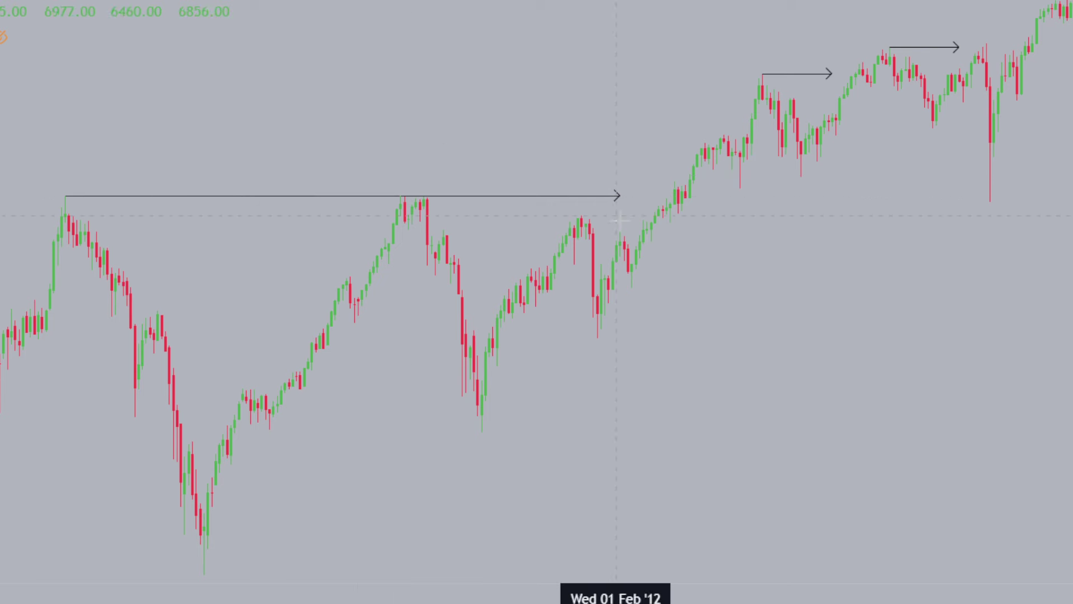
drag(671, 189, 532, 122)
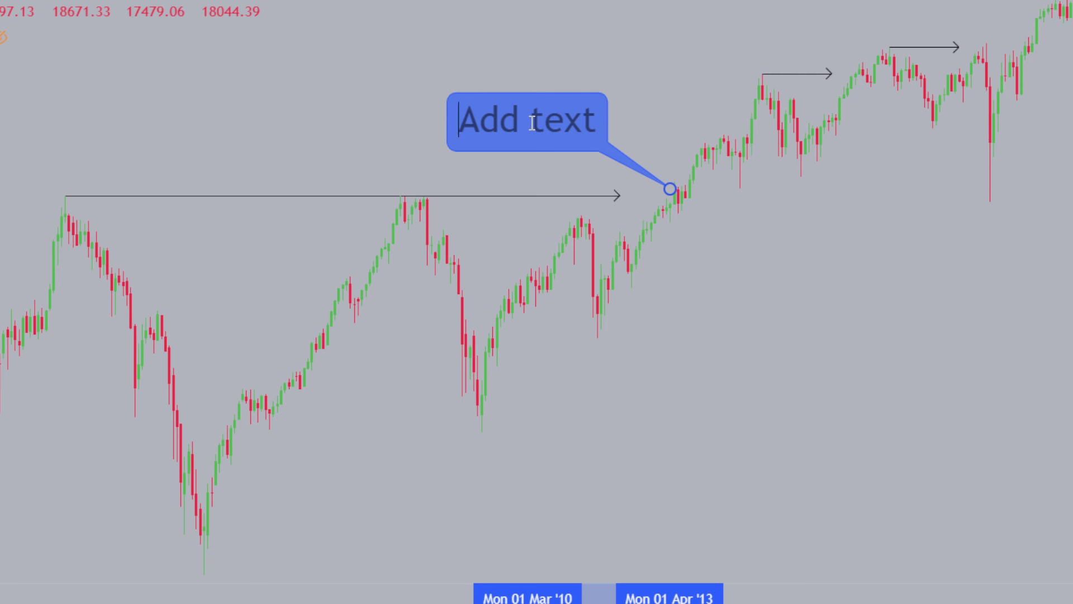
text(BOS - )
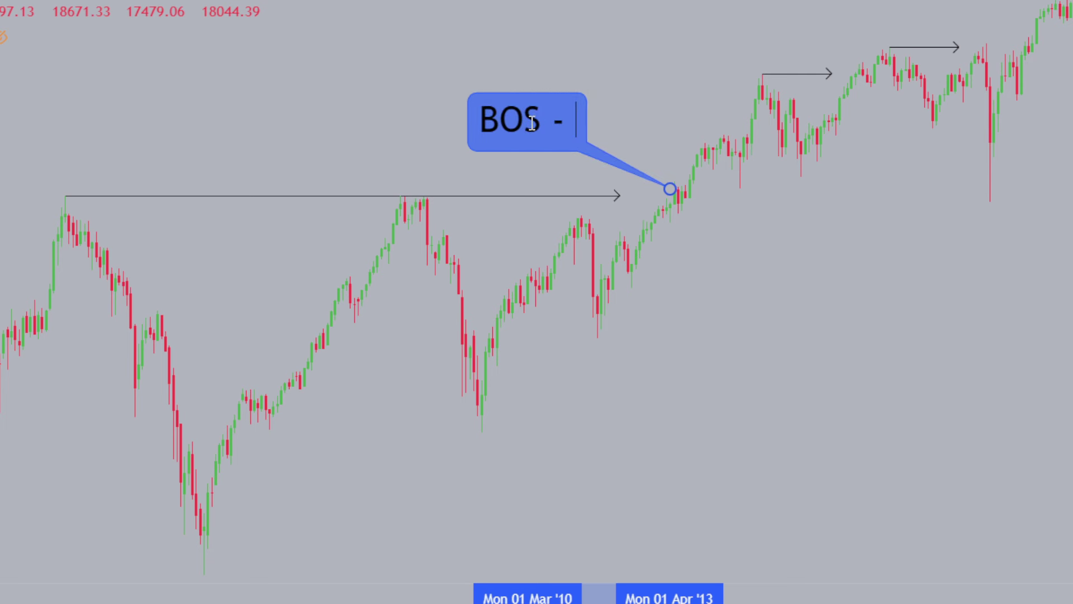
text(BODY)
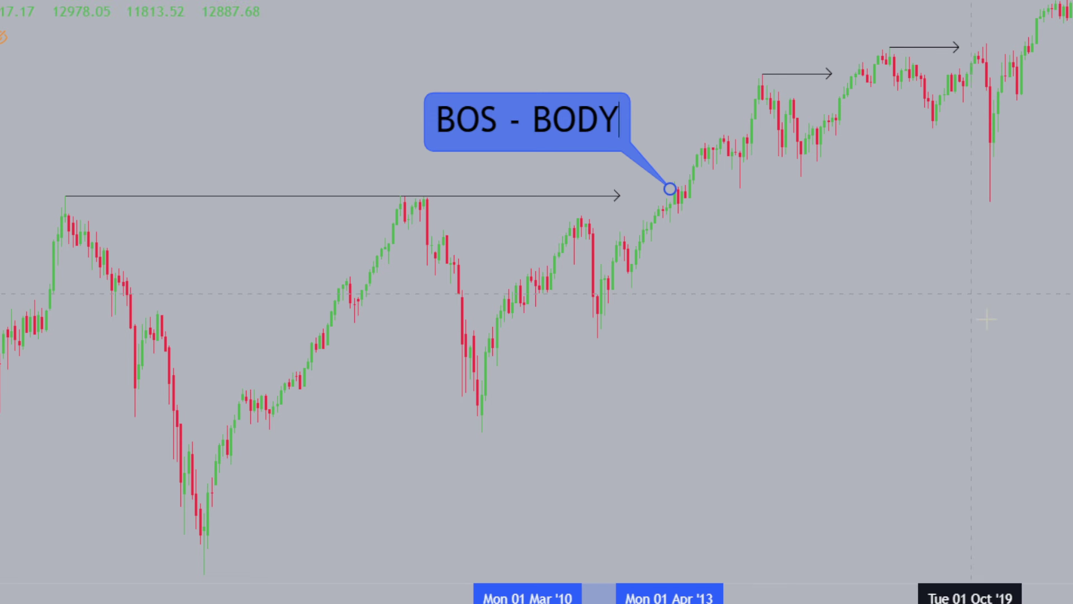
click(1014, 354)
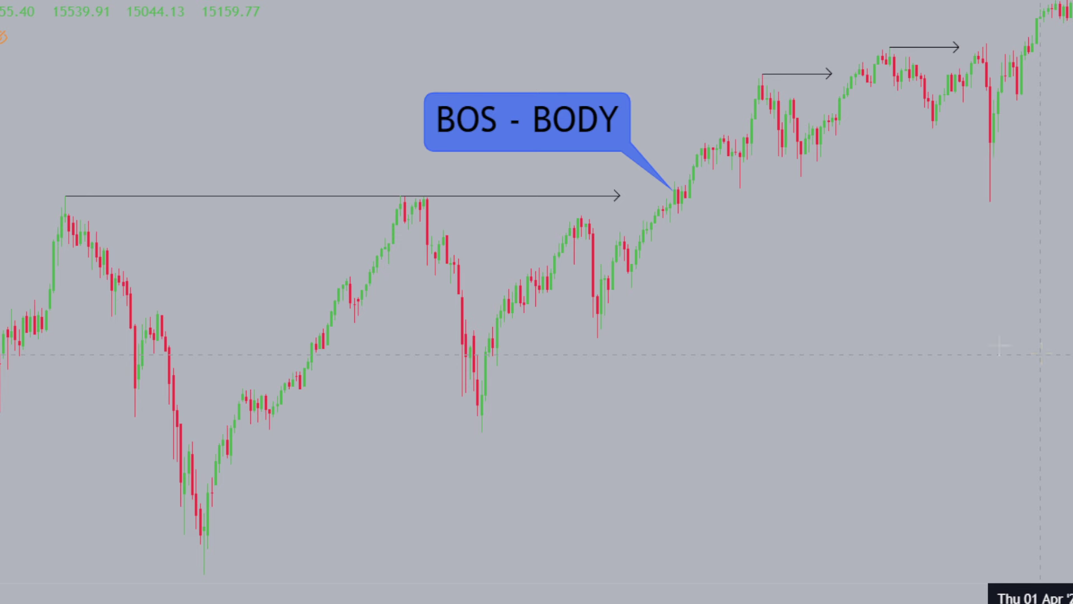
click(607, 126)
key(Delete)
- Place a circle icon on the April 2015 swing high and set its colour to black
drag(925, 209, 675, 369)
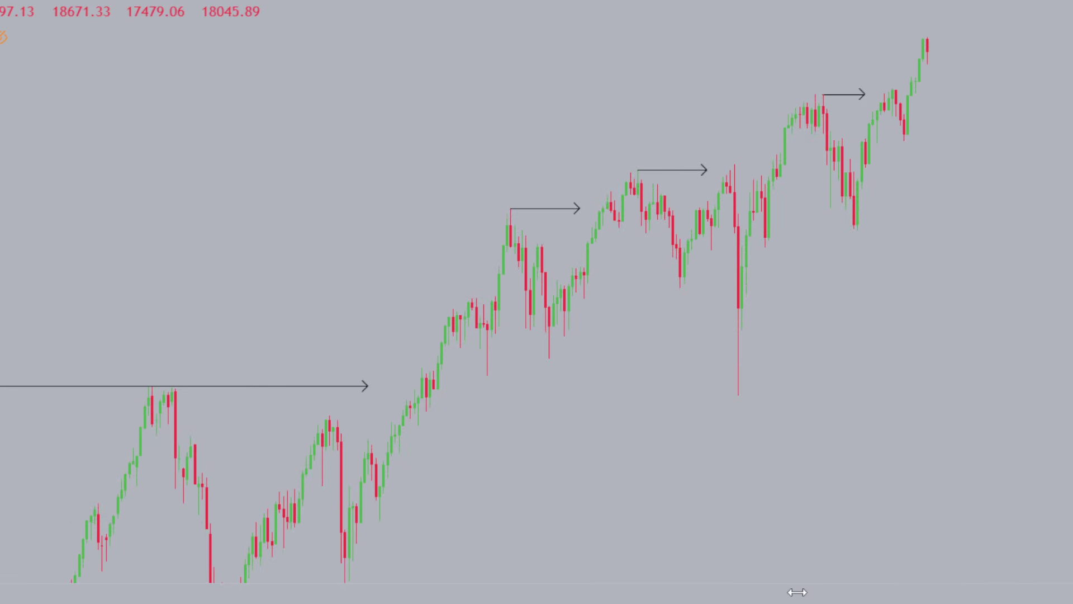
drag(798, 587, 527, 585)
drag(769, 358, 900, 397)
drag(105, 166, 132, 163)
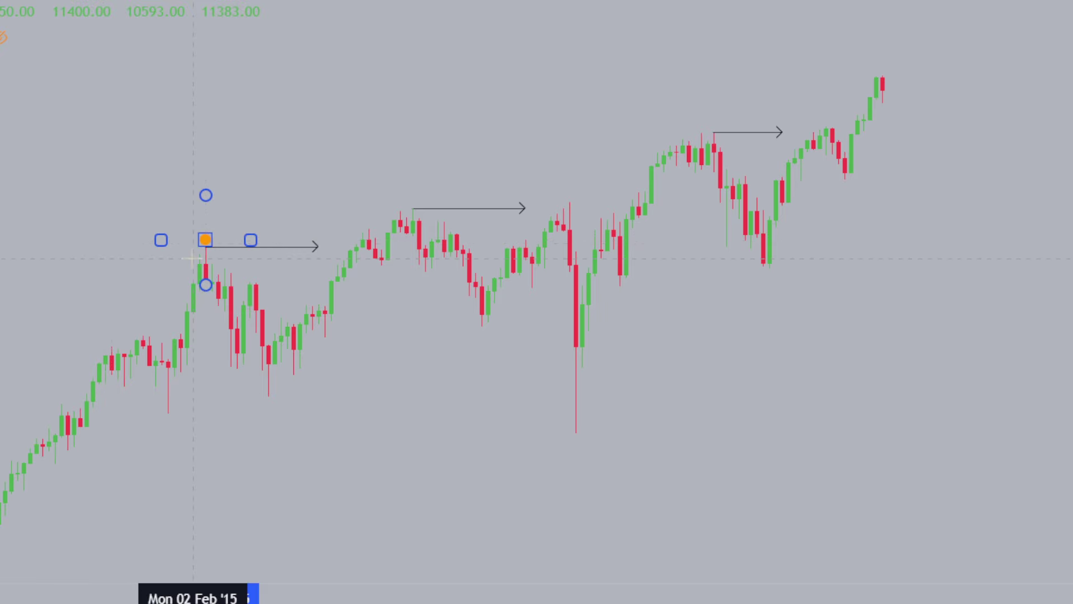
double_click(205, 240)
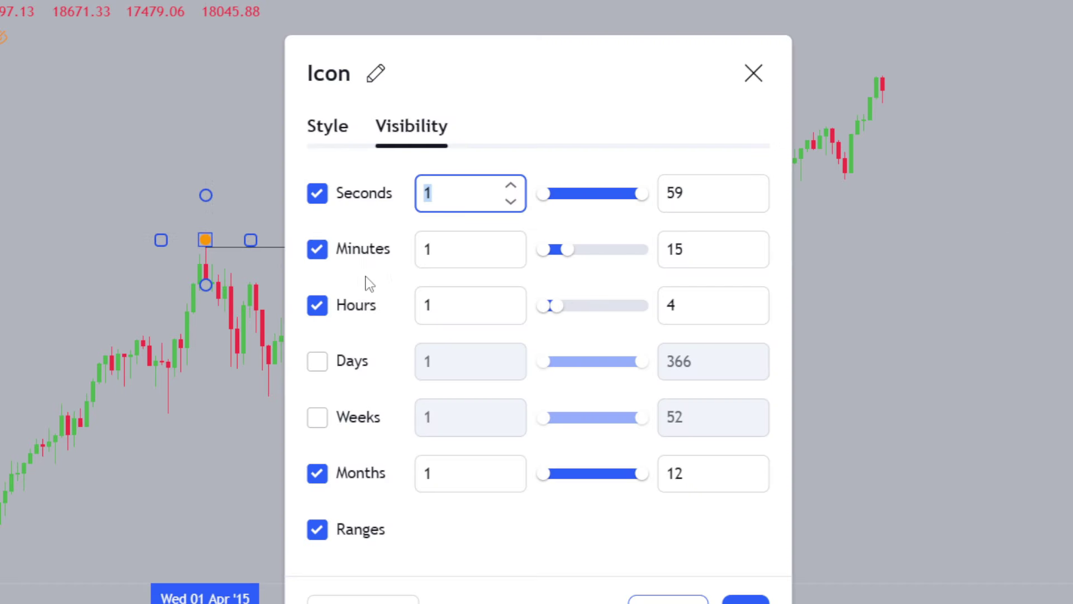
click(334, 141)
click(385, 193)
click(615, 235)
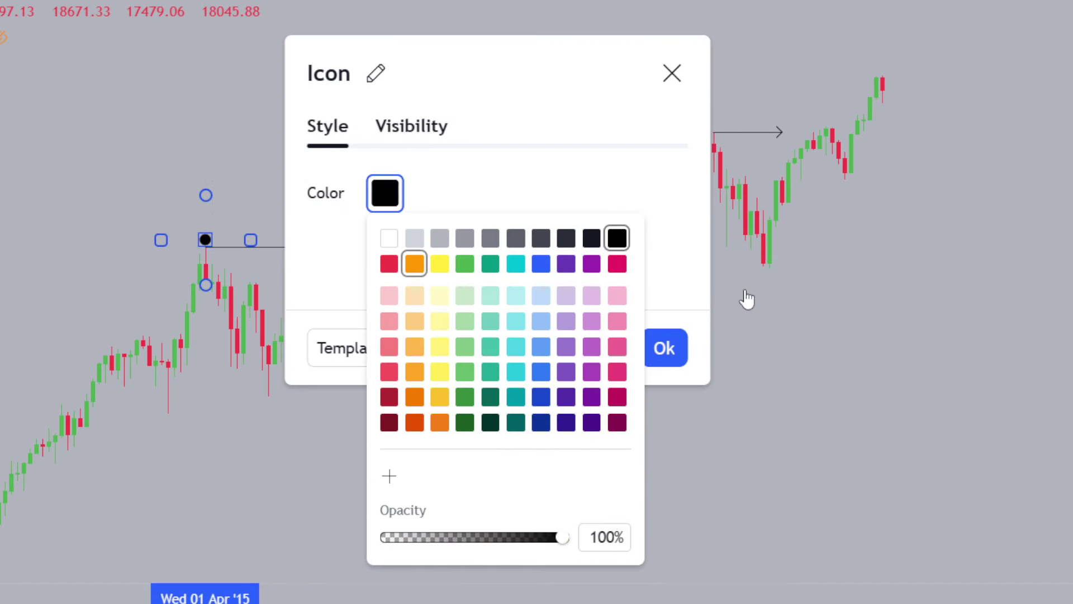
click(748, 300)
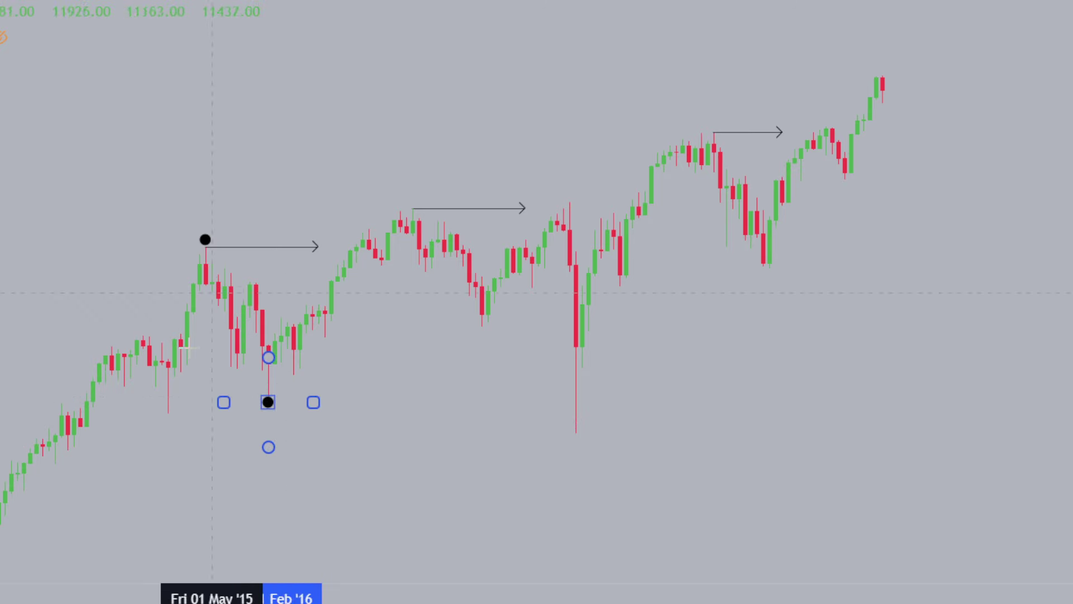
- Mark the February 2016 swing low and the January 2018 swing high with black circle icons
click(413, 200)
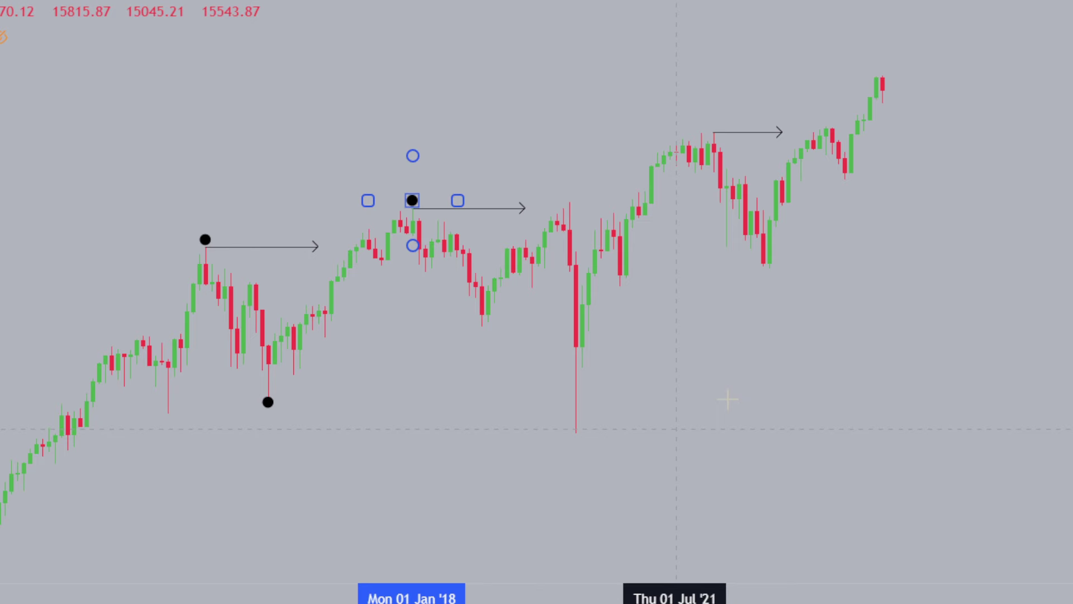
click(268, 403)
click(562, 407)
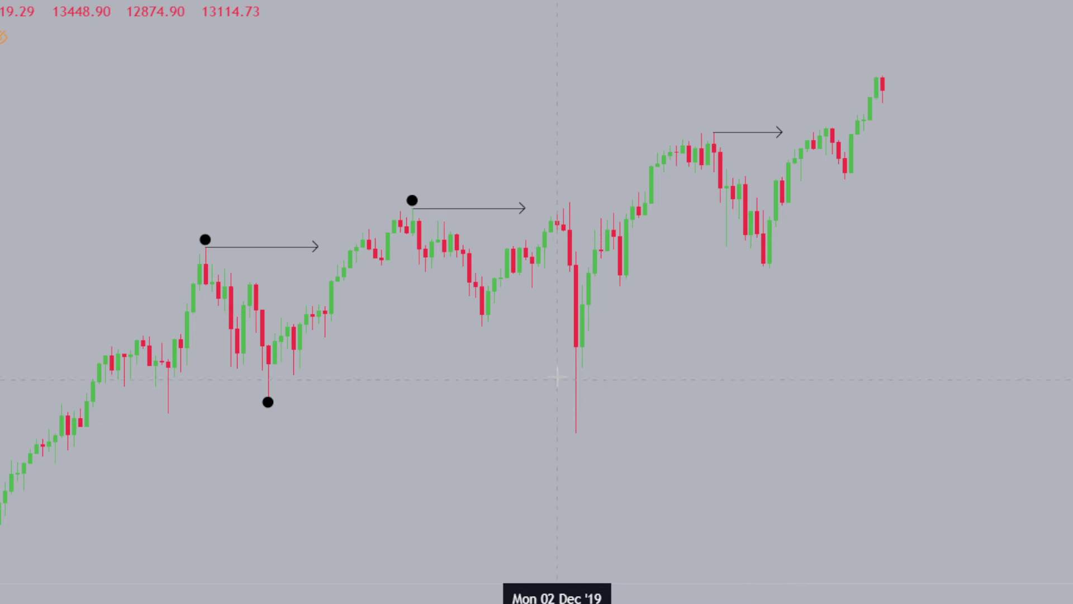
- Draw a rectangle around the lower wick of the March 2020 candle and set its background to yellow
mouse_move(557, 369)
mouse_down()
mouse_move(564, 405)
mouse_move(595, 449)
mouse_up()
double_click(595, 453)
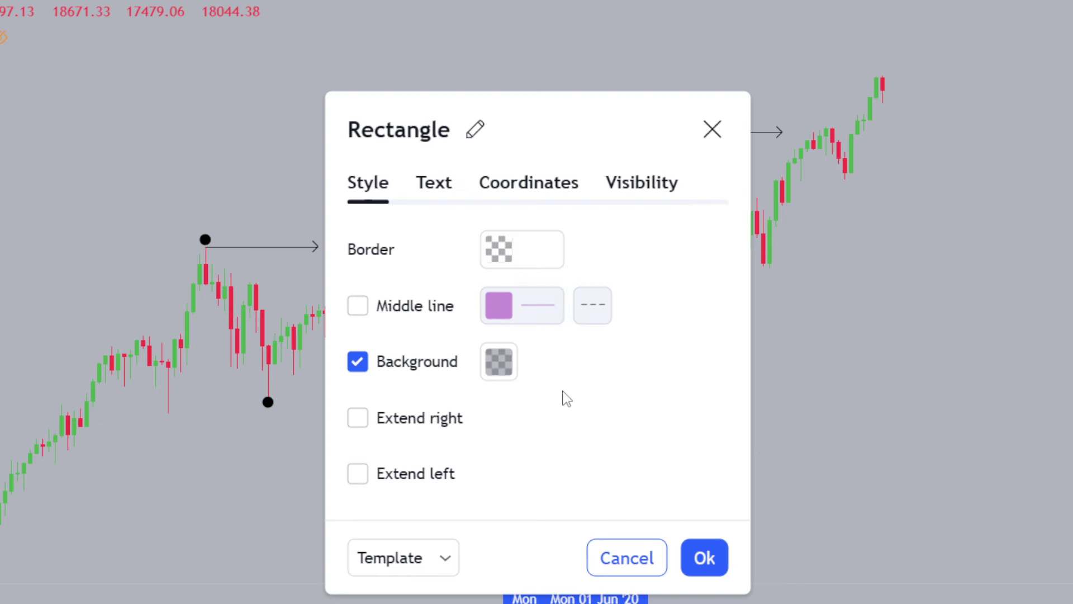
click(511, 379)
click(553, 432)
click(895, 385)
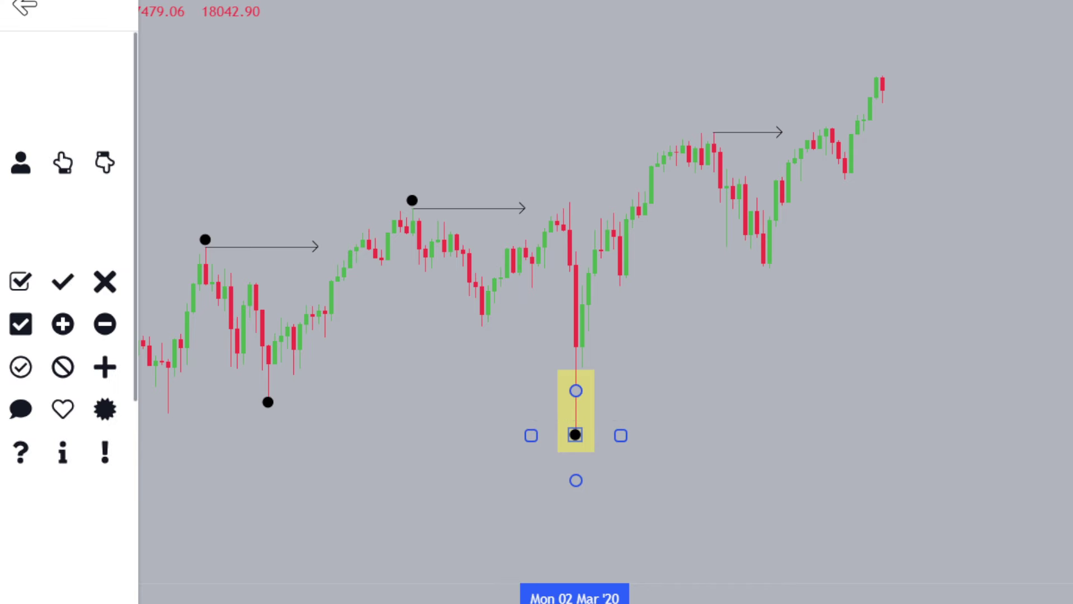
- Mark the March 2020 low, the January 2022 high and the September 2022 low with black circle icons
key(Escape)
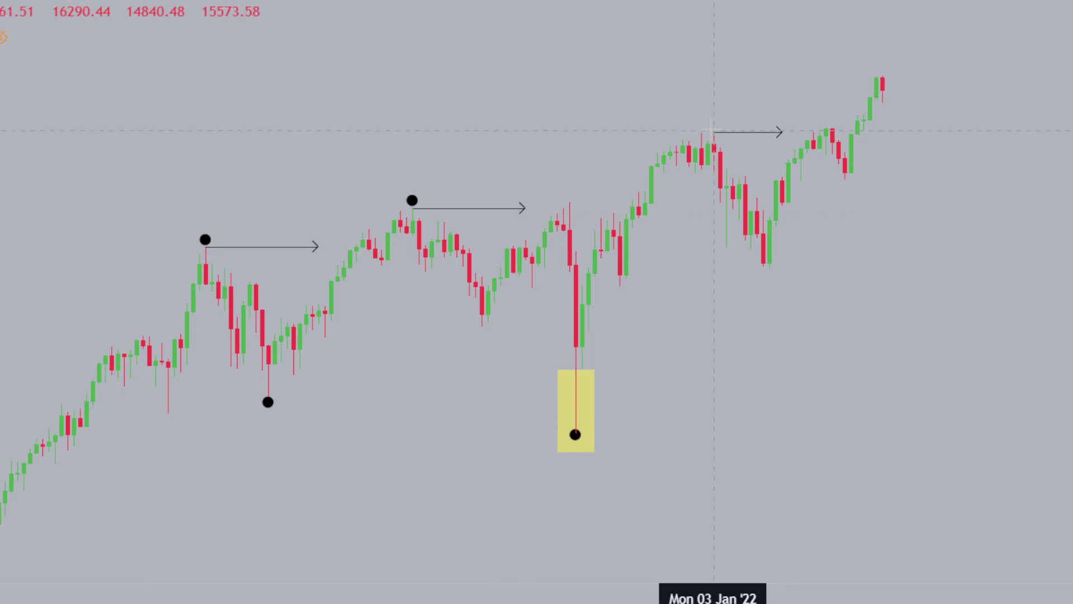
click(713, 130)
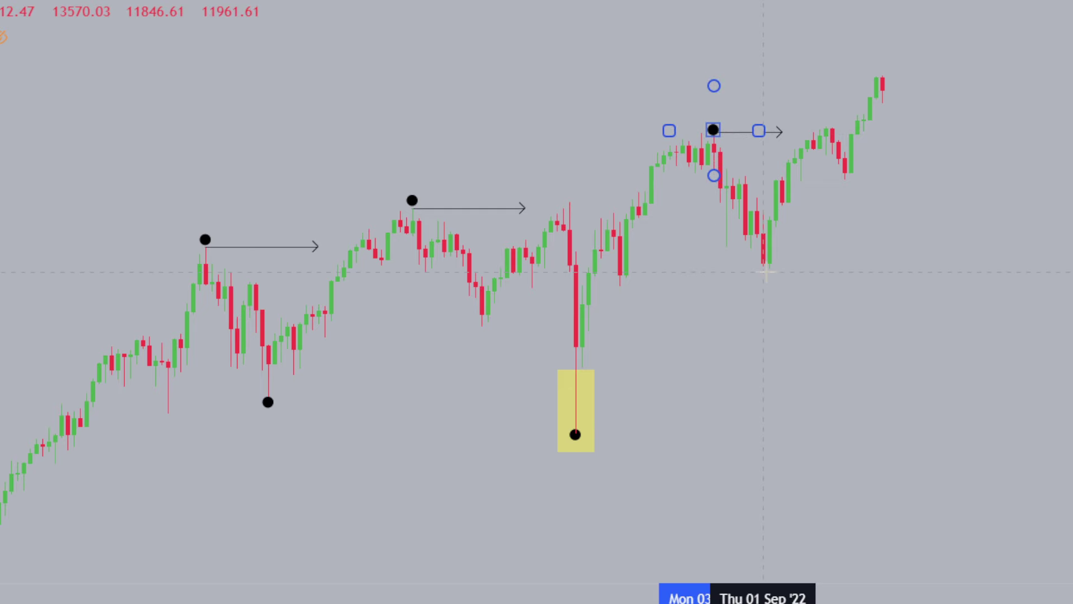
click(764, 272)
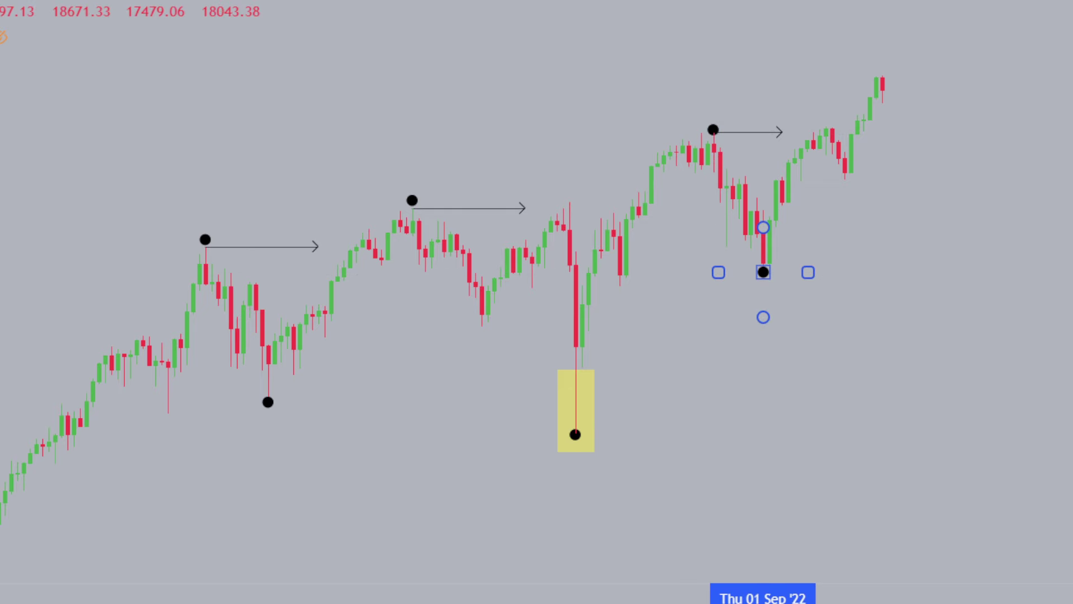
click(104, 153)
- Add the text label "BOS" to the arrow starting at the January 2022 swing high
drag(747, 597, 607, 552)
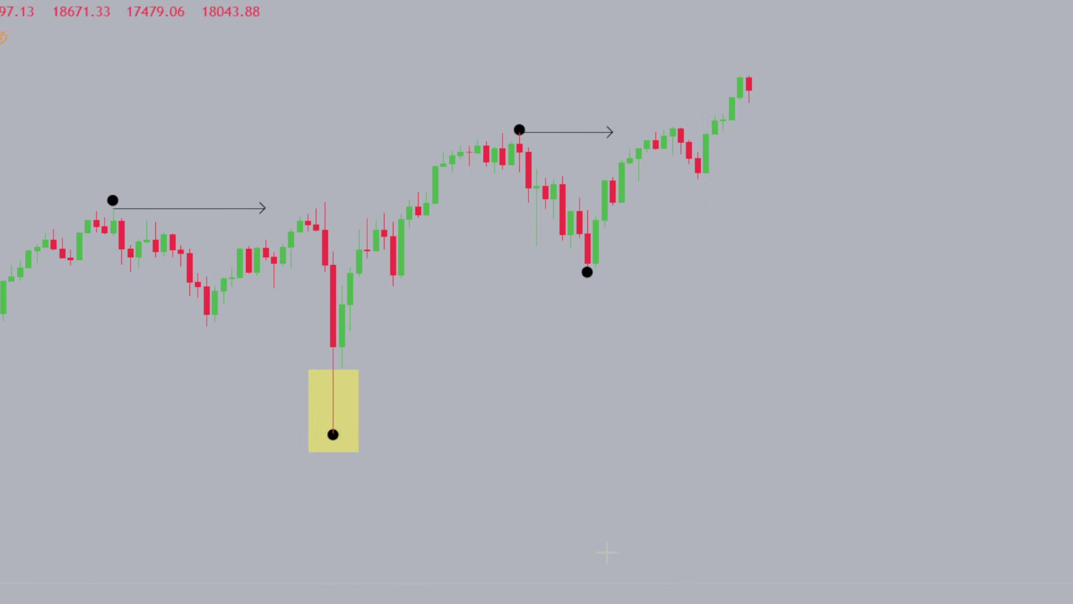
drag(792, 317, 968, 351)
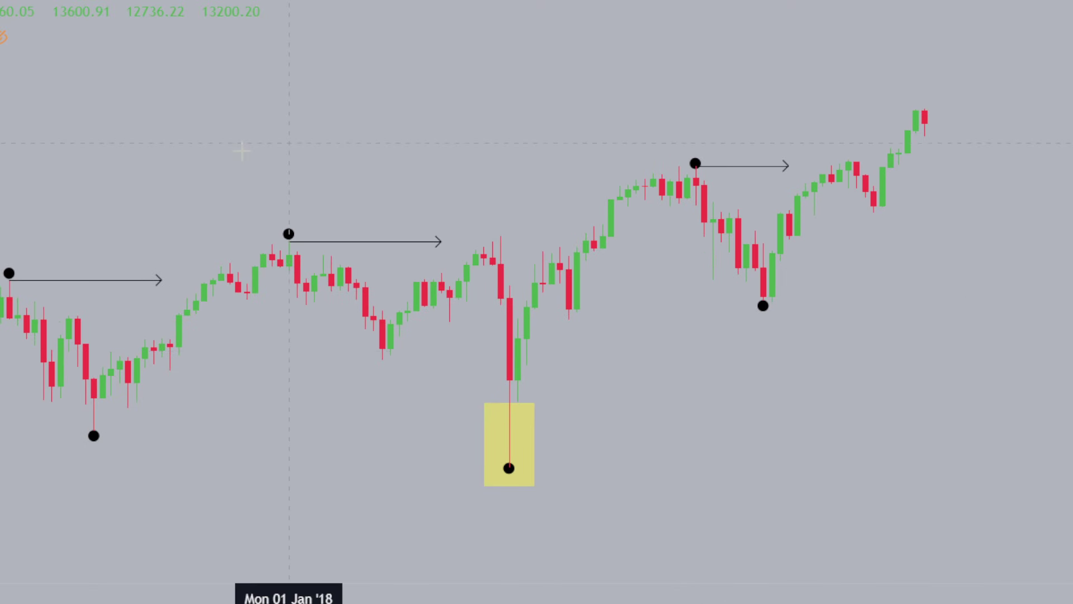
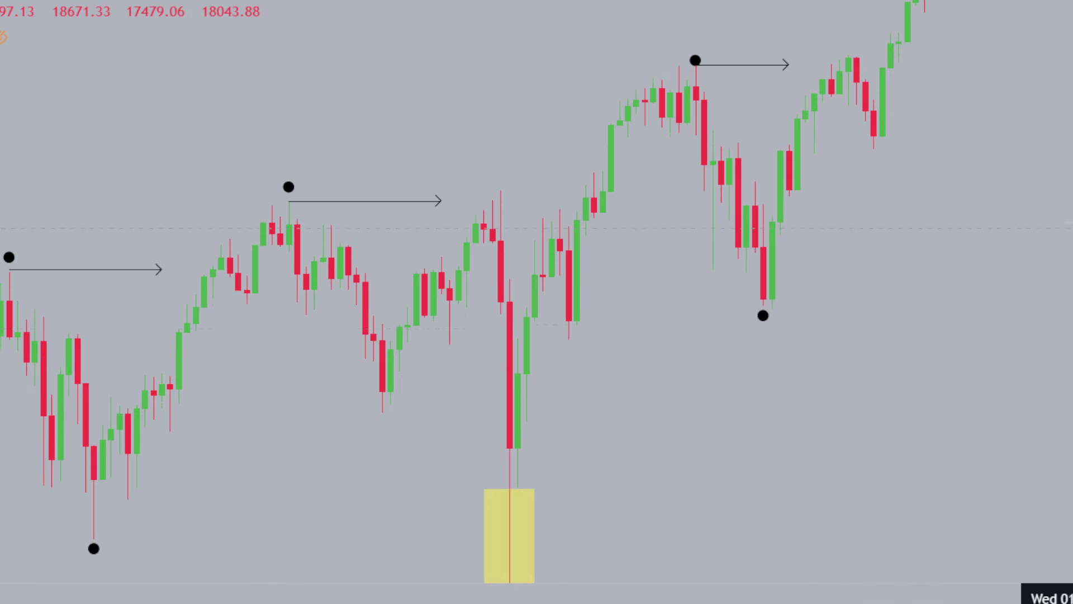
drag(942, 596, 531, 596)
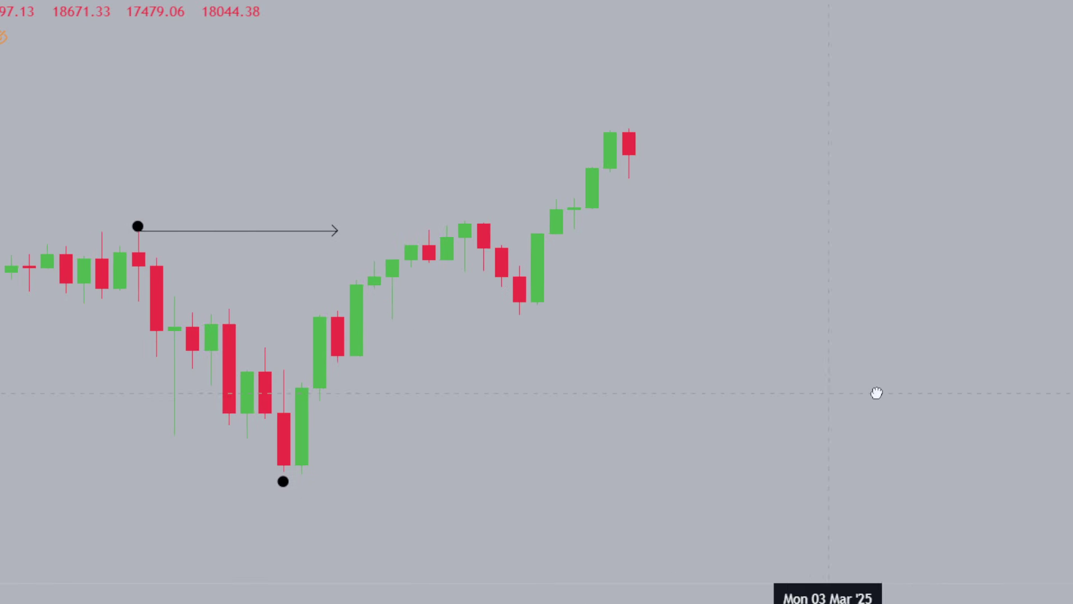
drag(877, 393, 993, 388)
drag(1071, 383, 1071, 293)
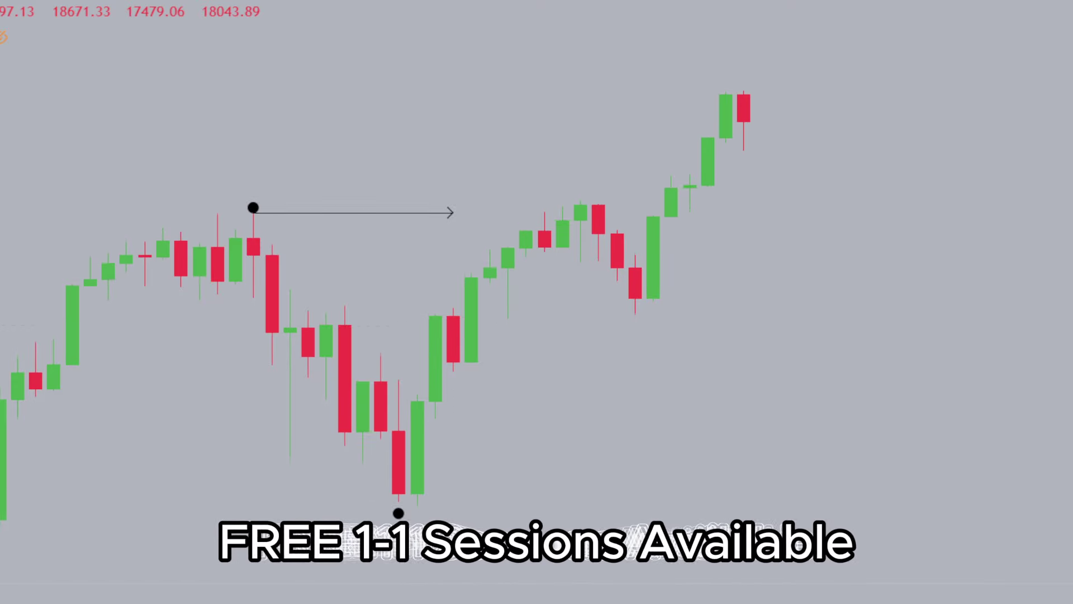
click(449, 197)
double_click(451, 198)
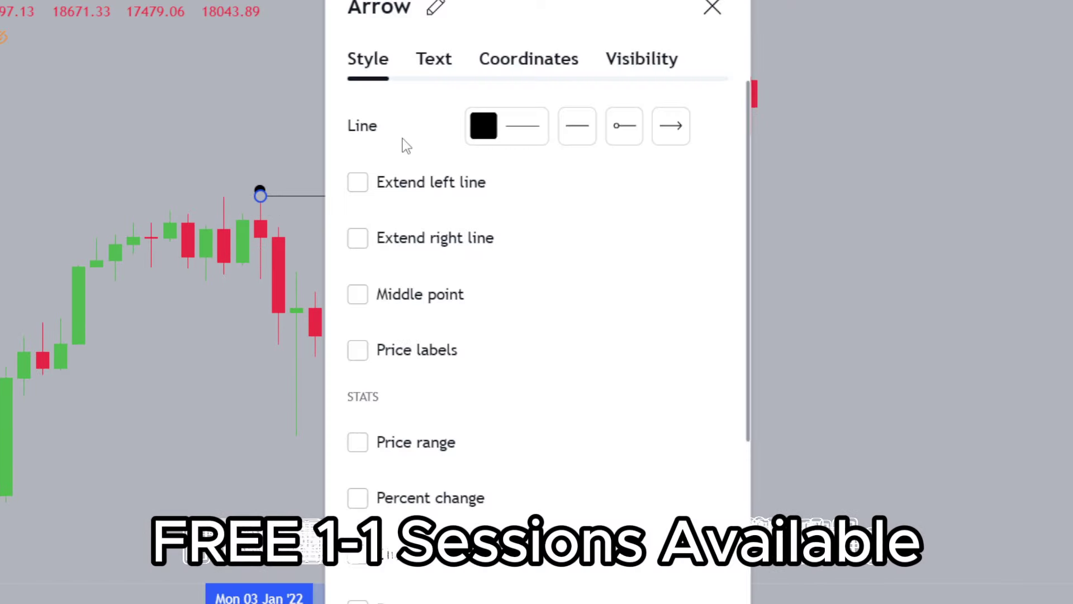
click(438, 67)
text(BOS)
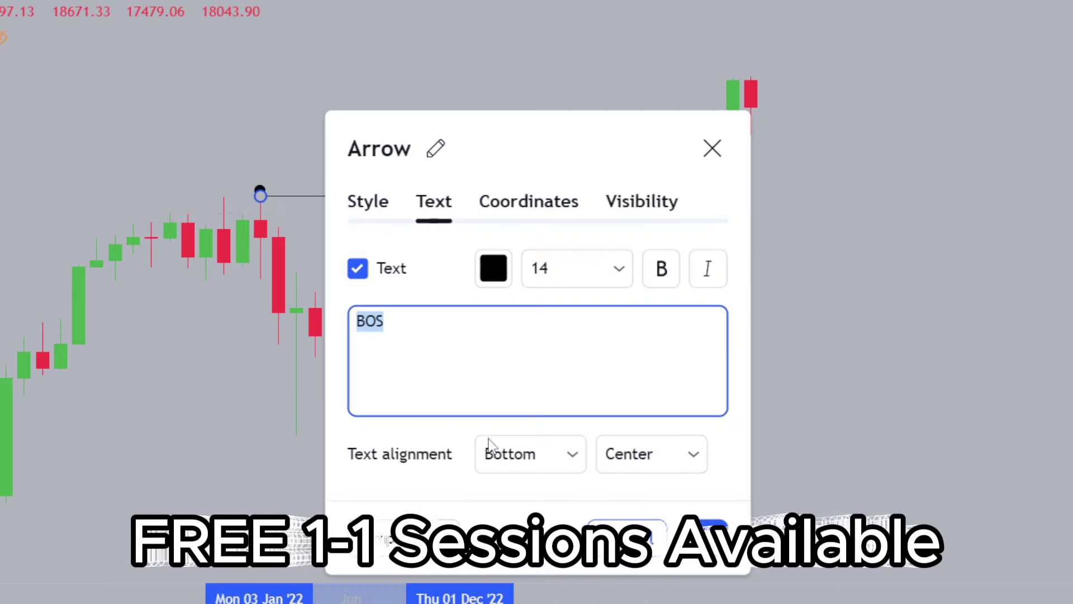
click(489, 444)
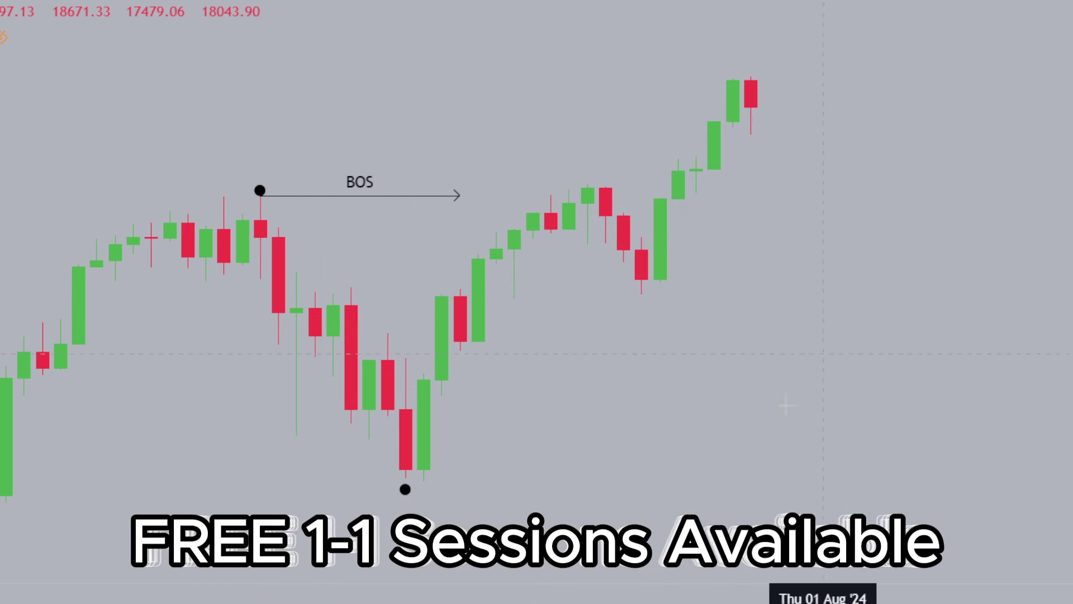
- Draw a zigzag path in the empty area after the latest candle, with three successively higher peaks and a final downward arrow
drag(864, 364, 848, 394)
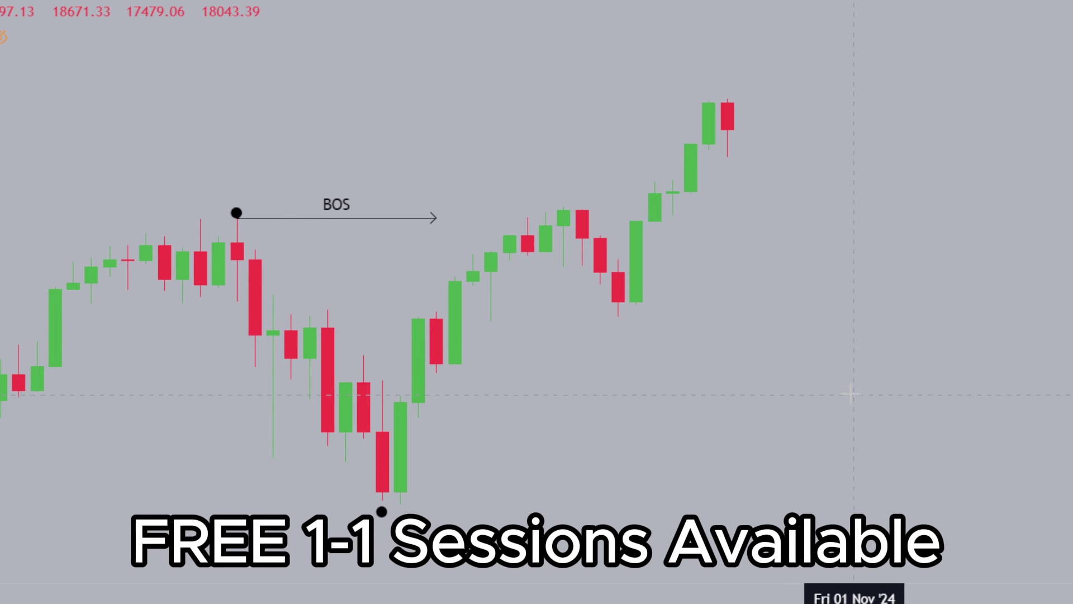
drag(860, 384, 613, 371)
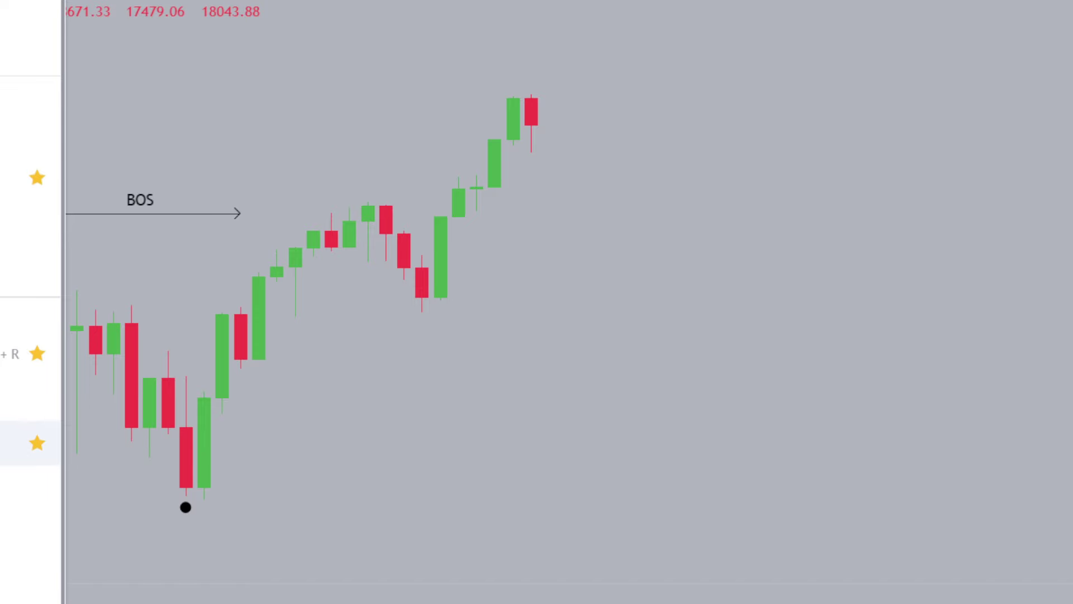
click(22, 442)
click(621, 425)
click(713, 271)
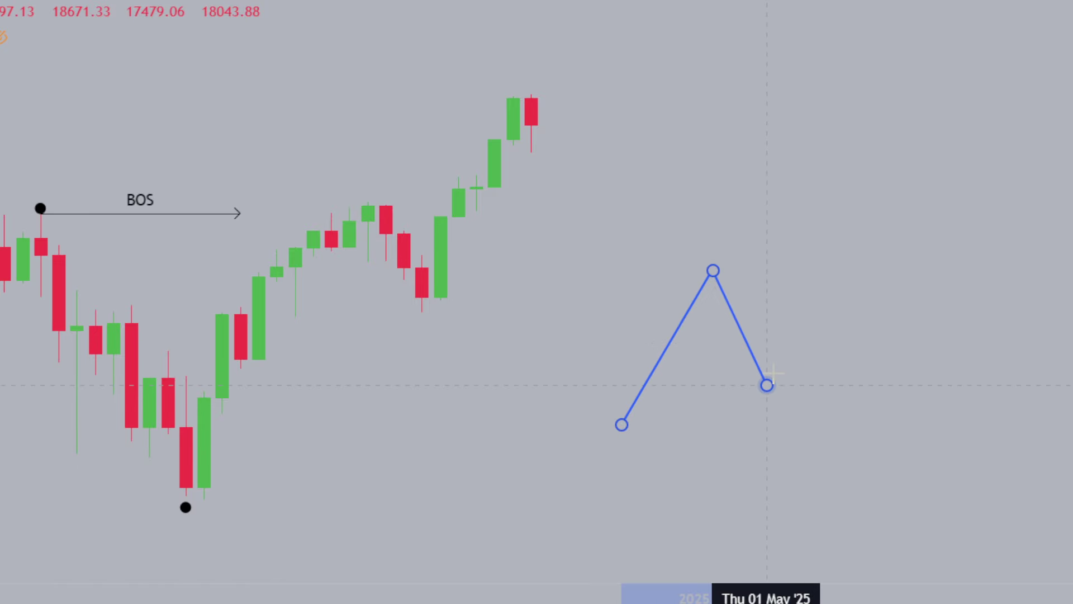
click(767, 385)
click(858, 148)
click(931, 329)
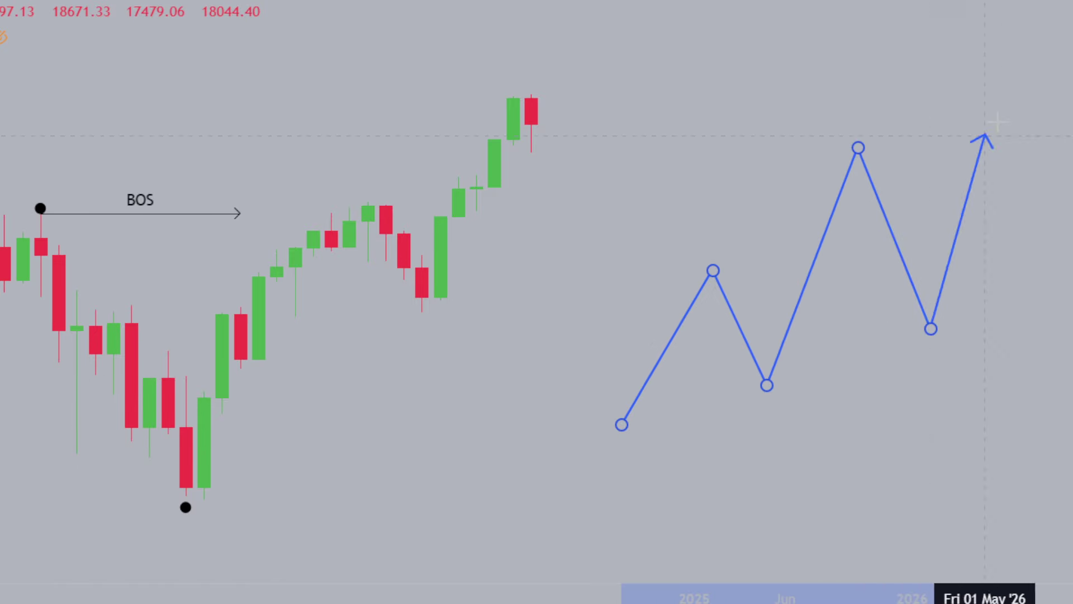
click(1004, 96)
- Draw red-filled rectangles around the second and third peaks of the zigzag path
drag(1012, 401, 853, 436)
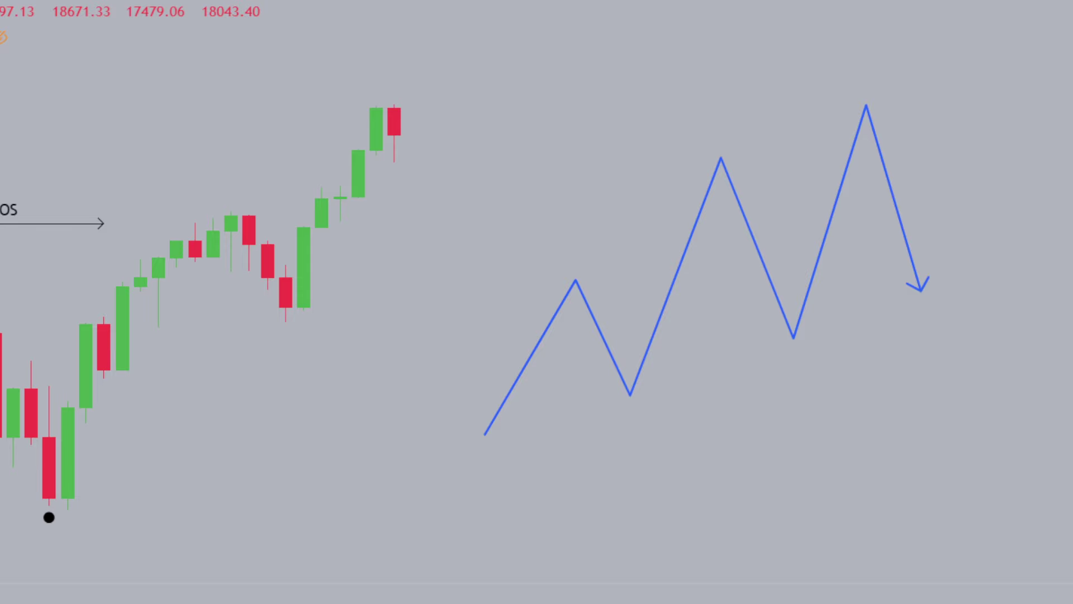
click(11, 353)
drag(703, 137, 758, 233)
double_click(759, 232)
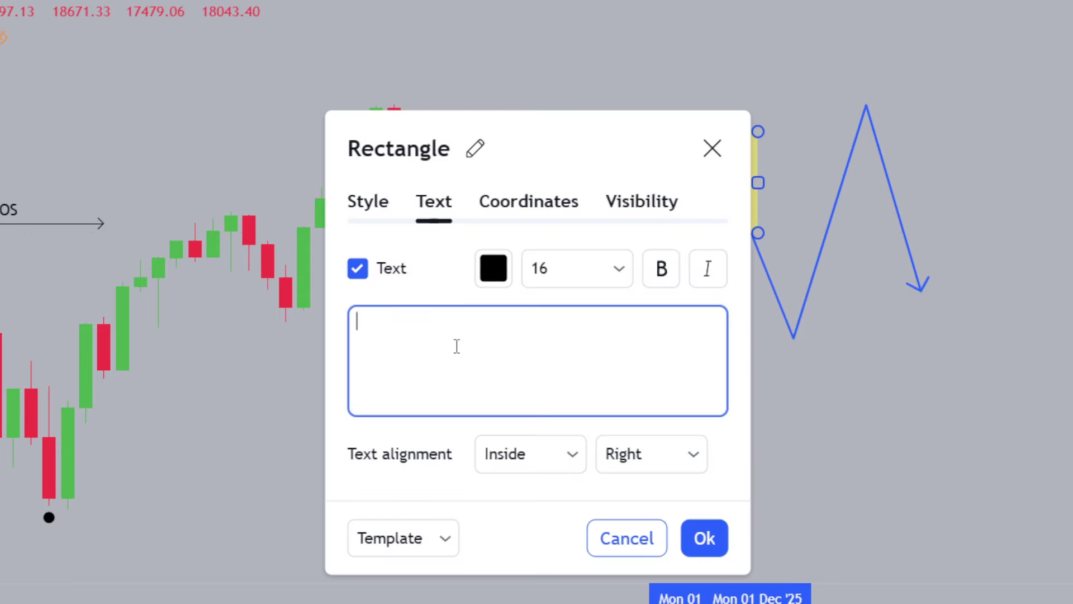
click(375, 209)
click(495, 383)
click(502, 438)
click(974, 174)
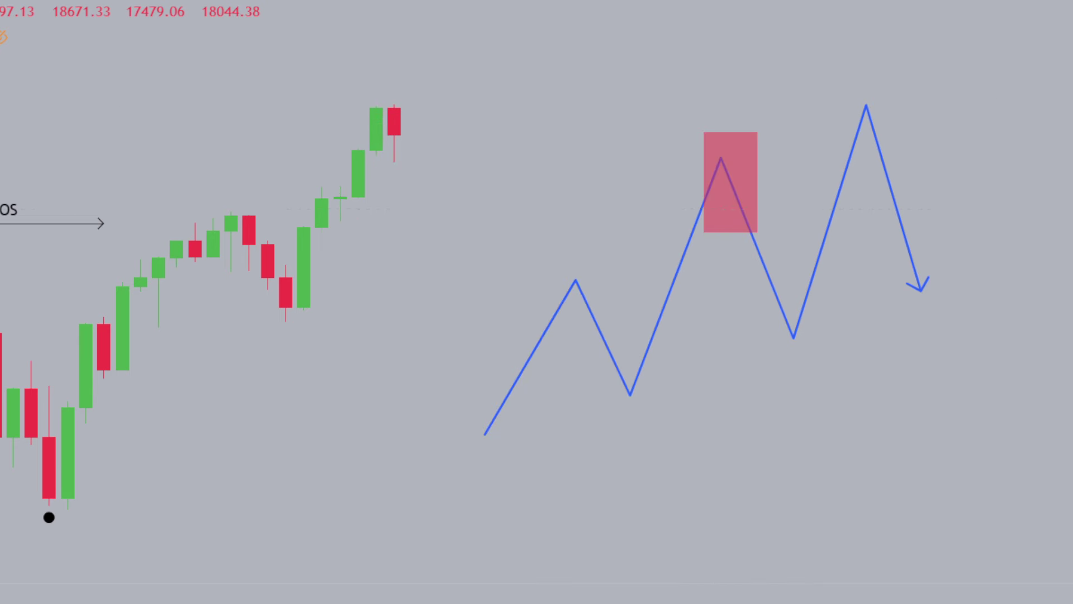
drag(849, 89, 902, 192)
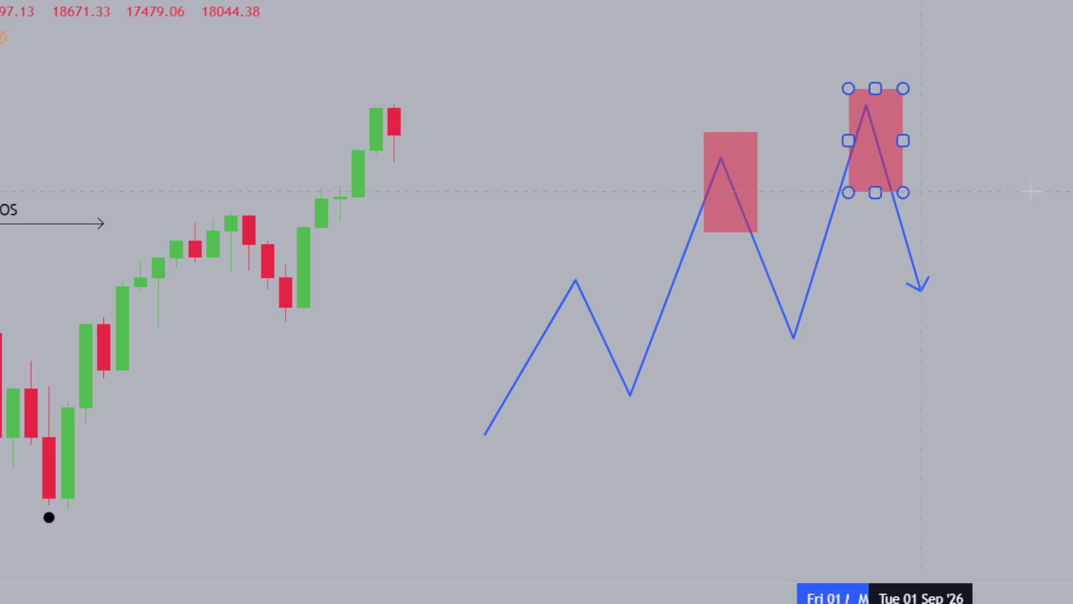
- Delete both red rectangles and the zigzag path drawn in the empty area after the latest candle
key(Escape)
click(884, 135)
key(Delete)
click(755, 178)
key(Delete)
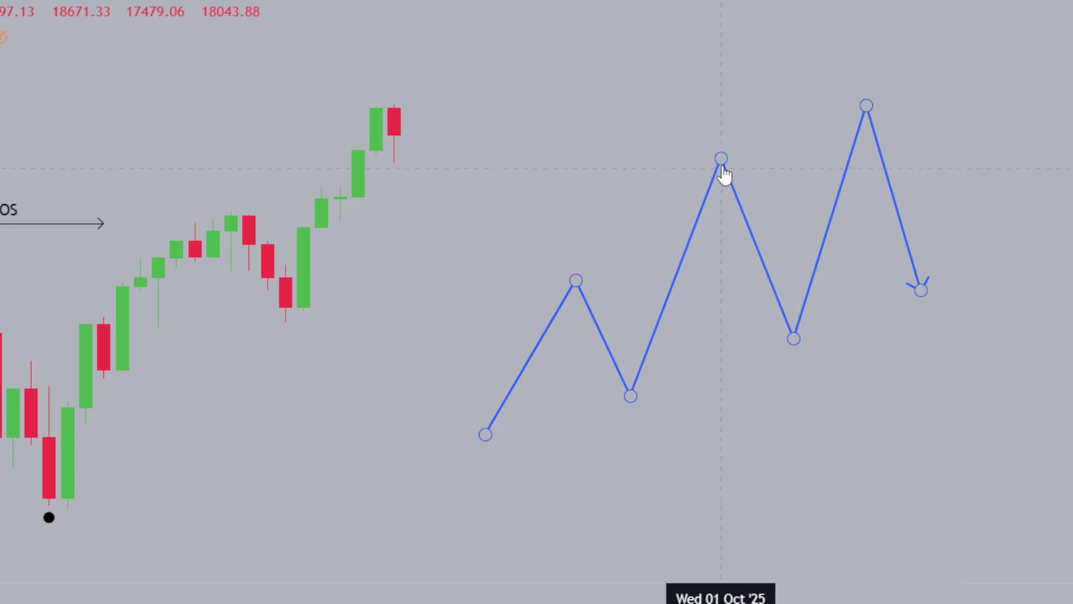
key(Delete)
- Add a callout reading "OLD HIGH" above the chart, pointing at the January 2022 swing high
scroll(908, 175, left, 15)
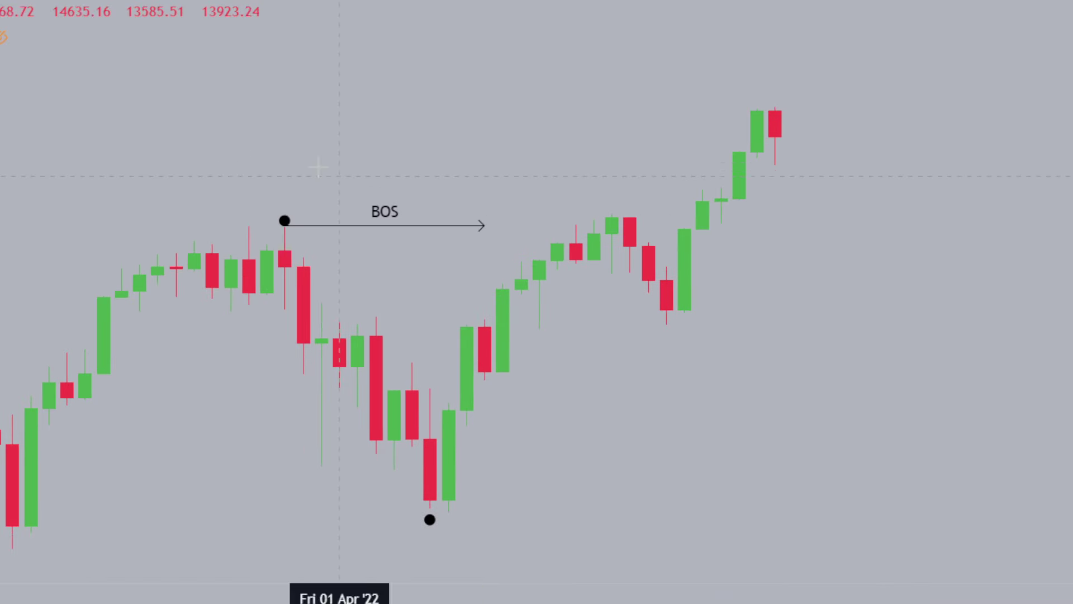
drag(15, 167, 79, 163)
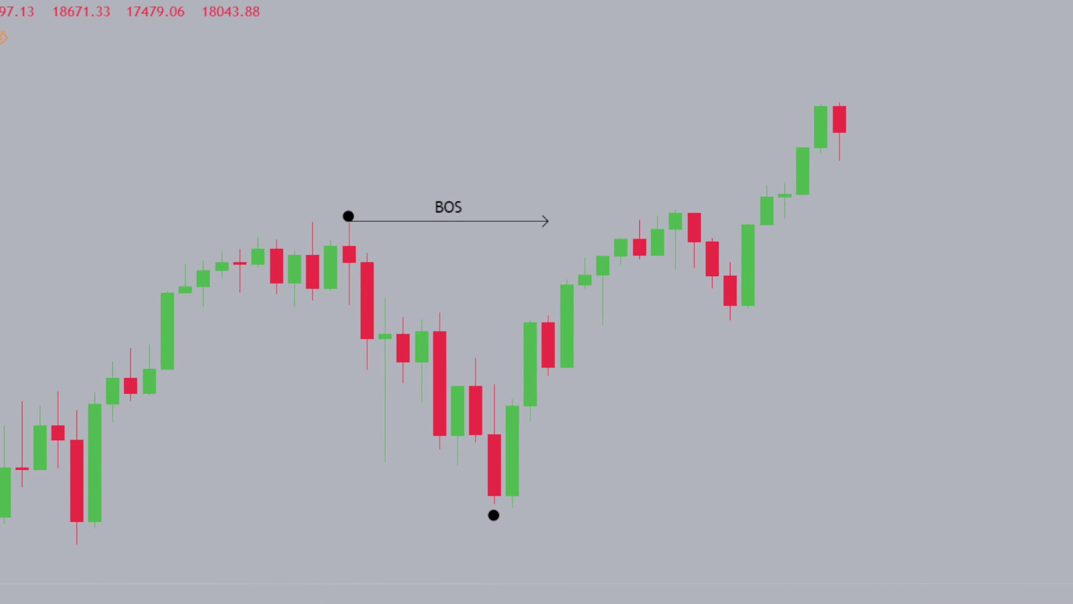
click(349, 216)
click(289, 144)
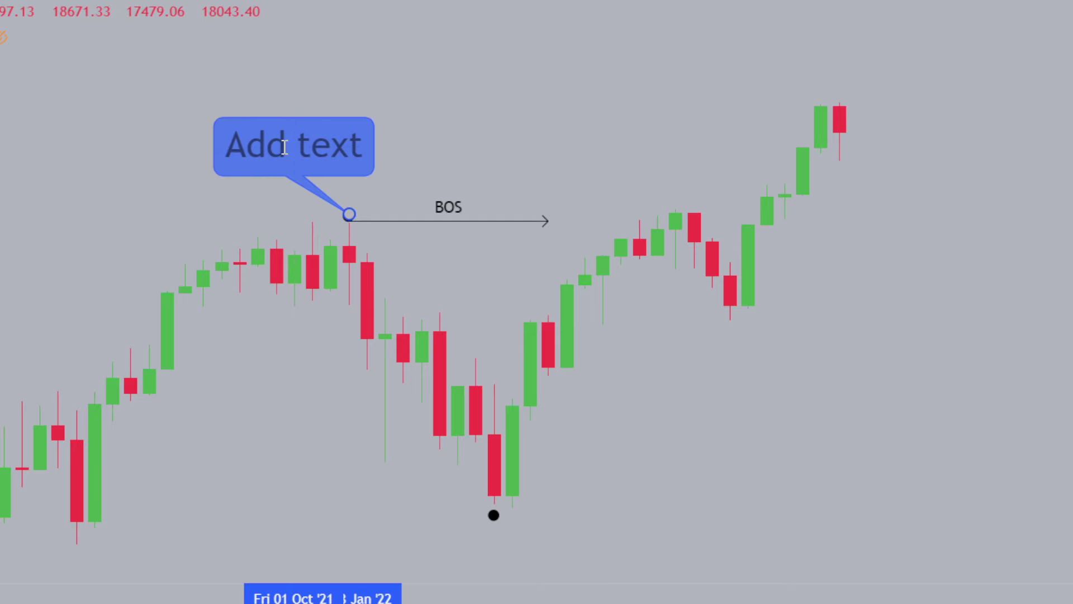
text(OLD HIGH)
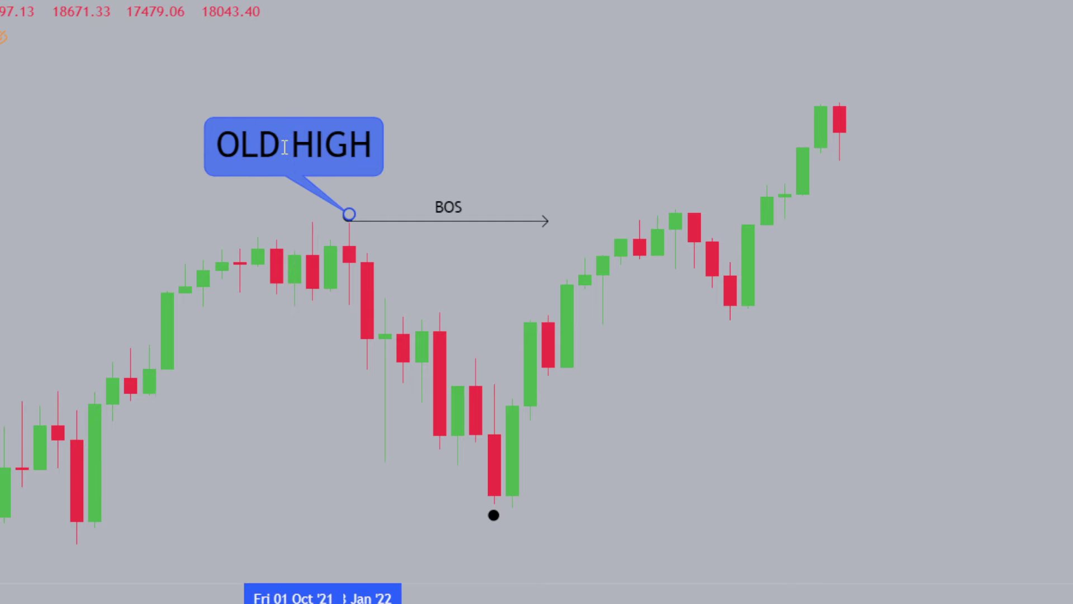
click(534, 220)
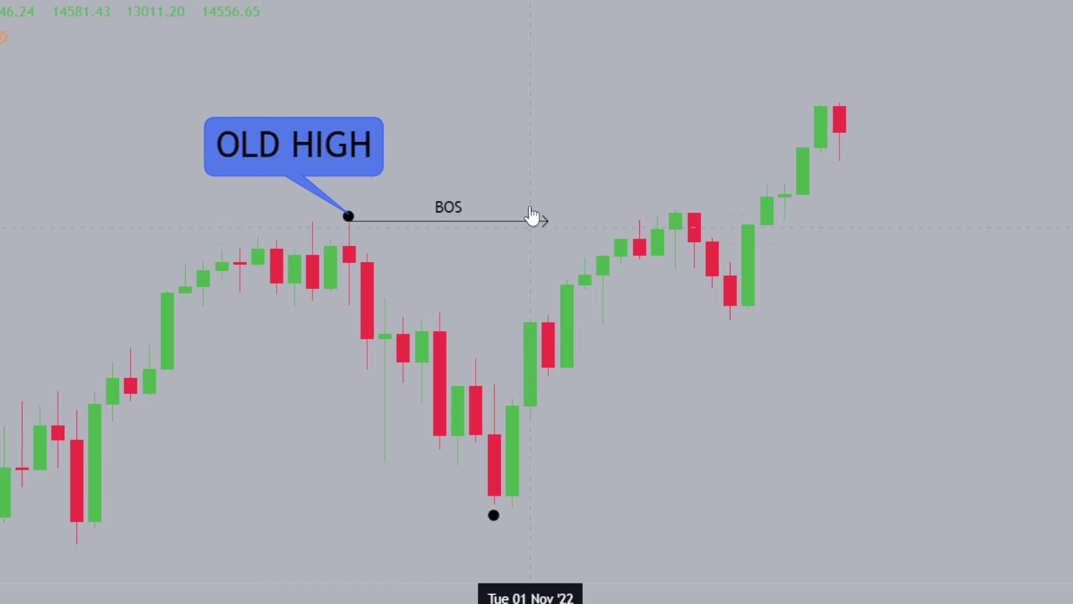
- Draw a path after the latest candle with a short dip, a small rebound, a deep low and a final upward arrow above the latest high
click(652, 215)
drag(889, 243, 876, 243)
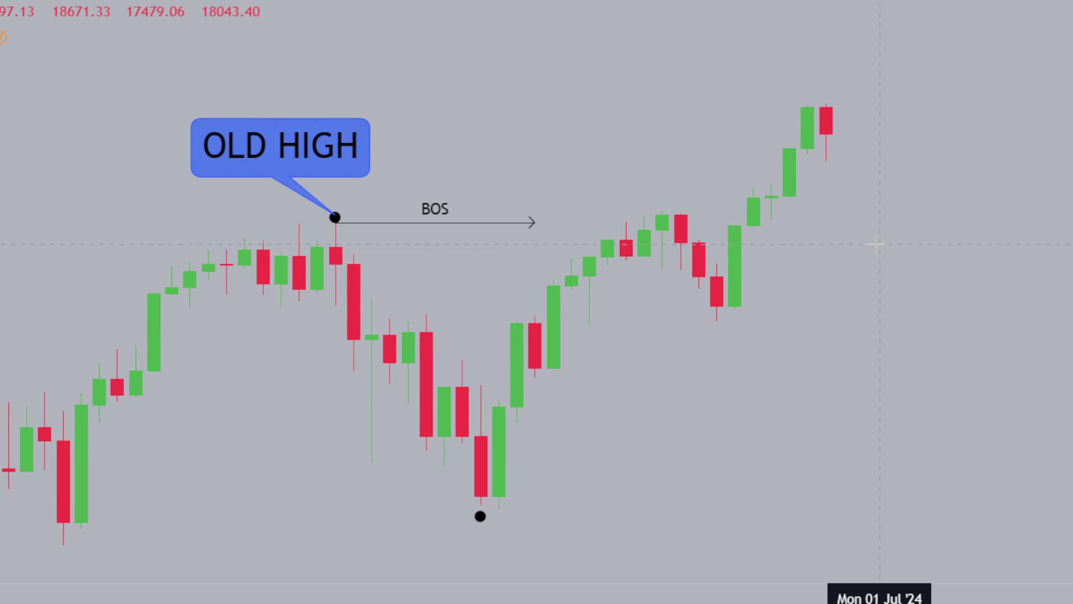
scroll(866, 251, right, 2)
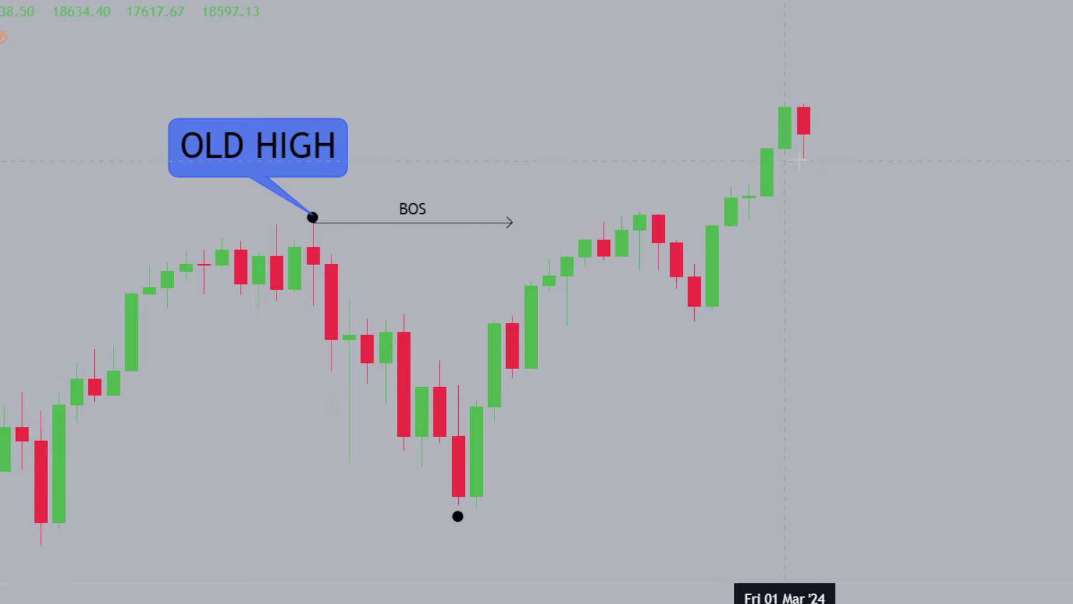
click(822, 139)
click(839, 207)
click(858, 168)
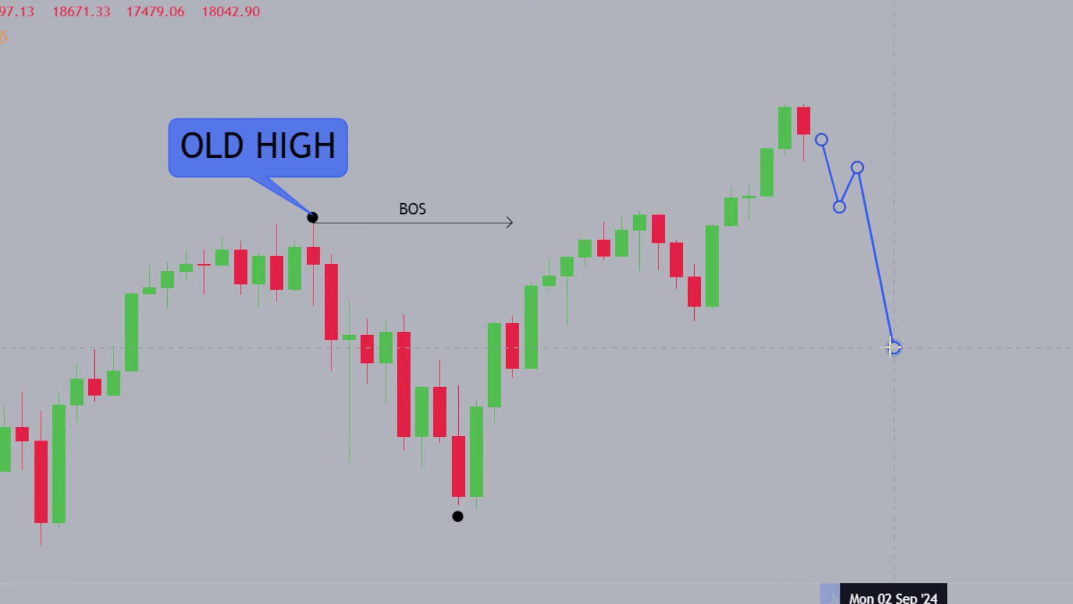
click(893, 347)
double_click(949, 48)
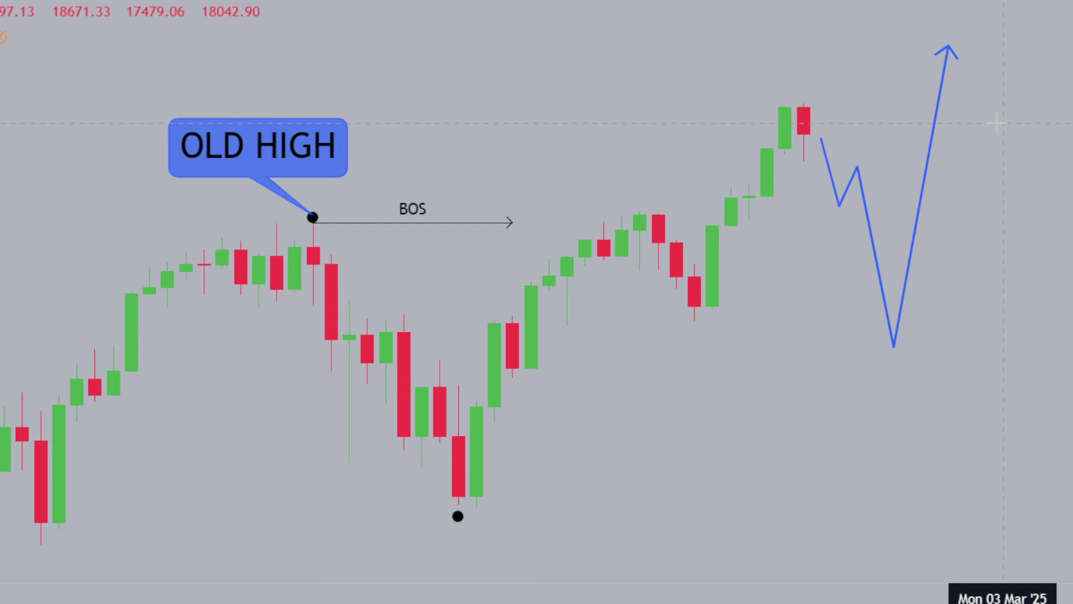
- Delete the path after the latest candle and the "OLD HIGH" callout
double_click(893, 338)
key(Escape)
key(Delete)
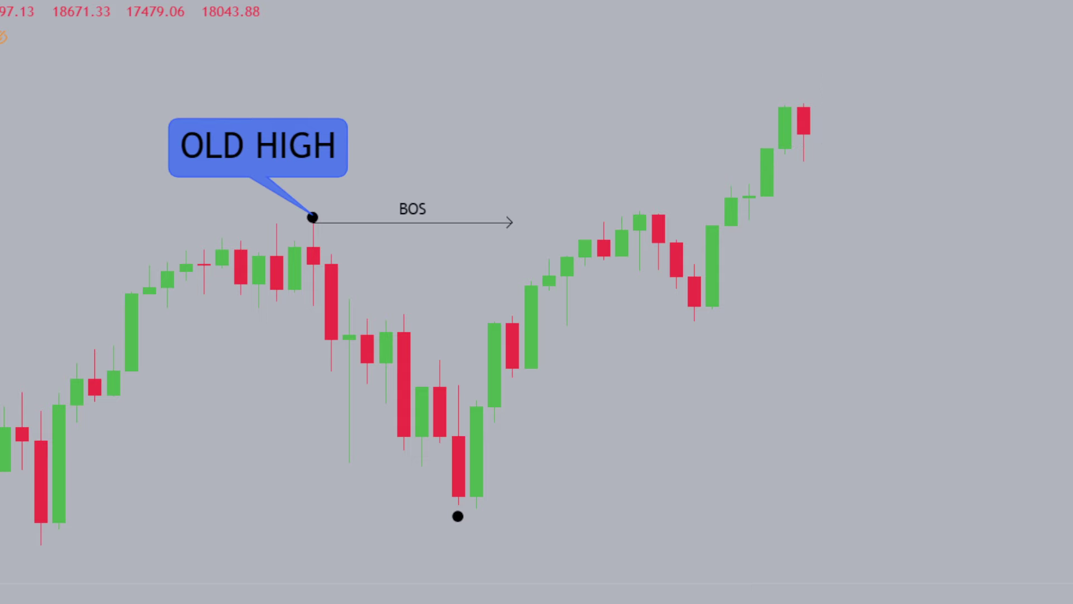
click(223, 142)
key(Delete)
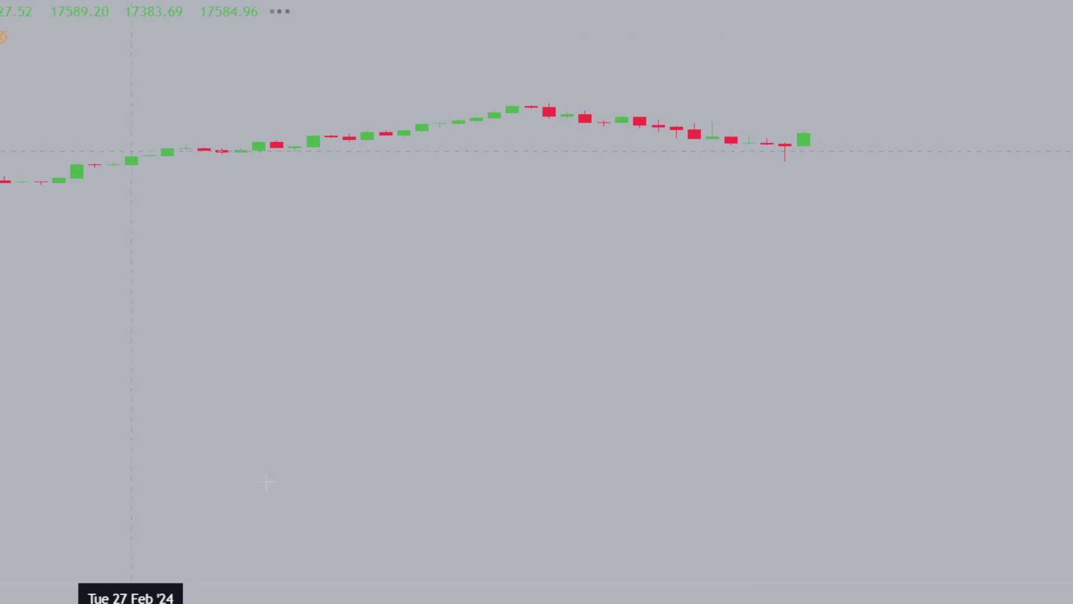
- On the daily chart, mark the early March 2022 low, the 29 March 2022 high and the 3 October 2022 low with black circle icons
drag(228, 598, 1072, 598)
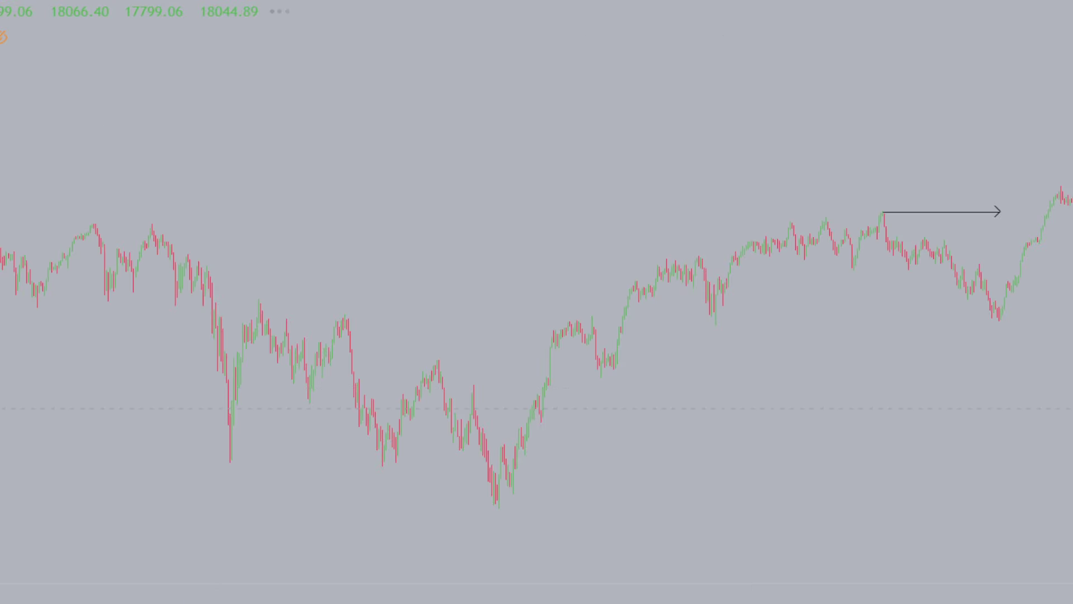
scroll(882, 259, up, 5)
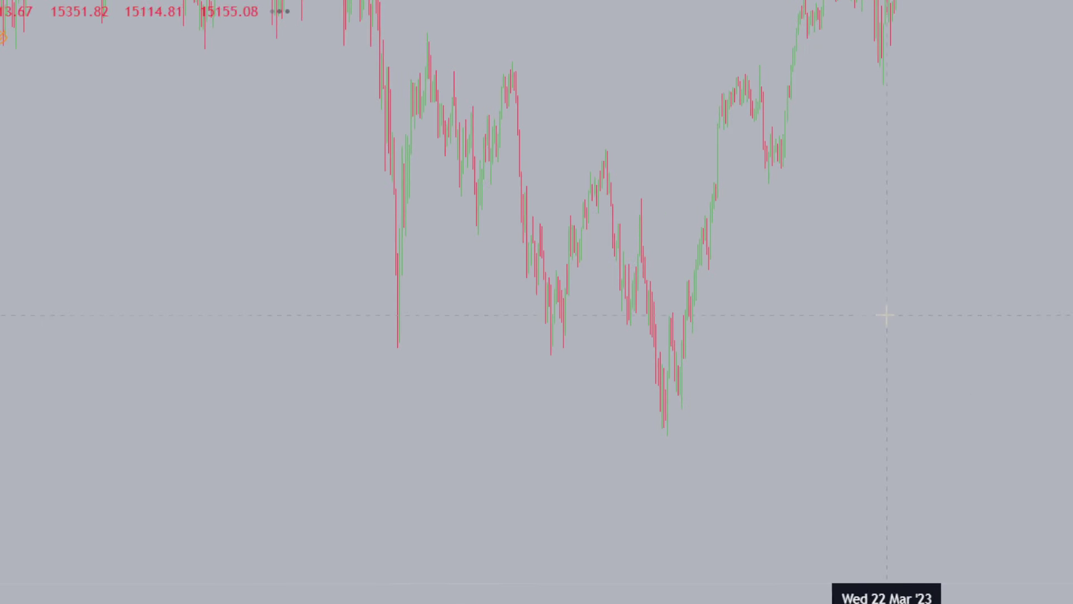
drag(900, 271, 1072, 244)
drag(934, 598, 282, 598)
drag(793, 349, 898, 361)
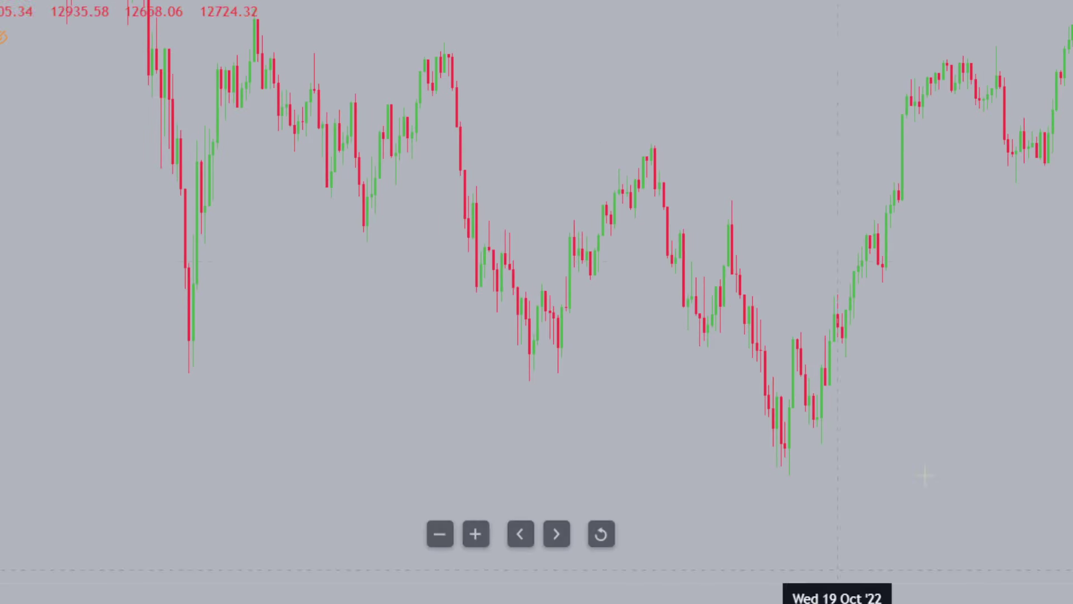
drag(1040, 294, 922, 329)
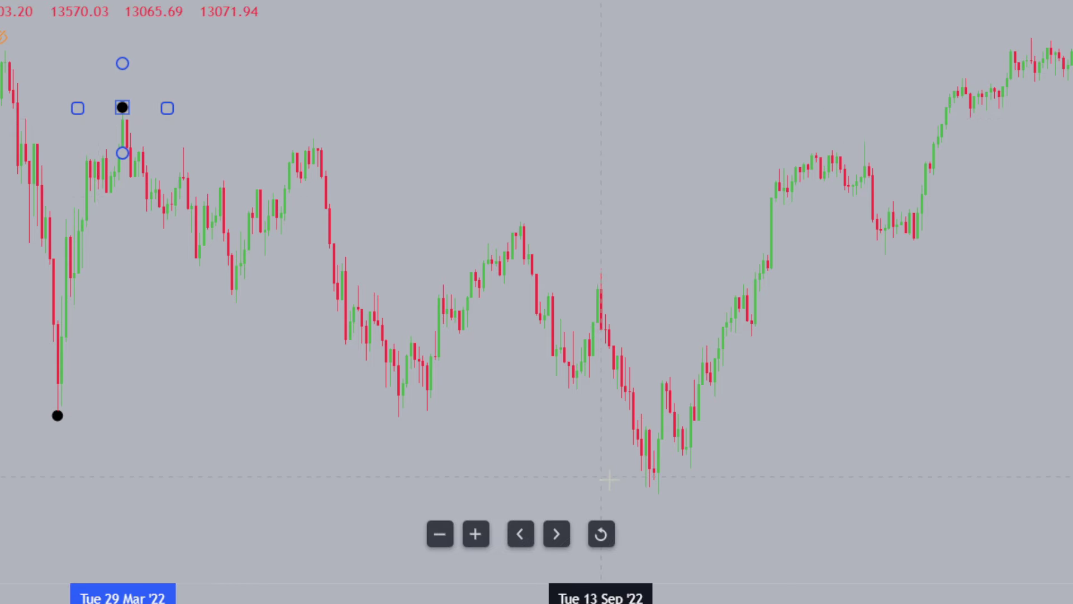
click(659, 498)
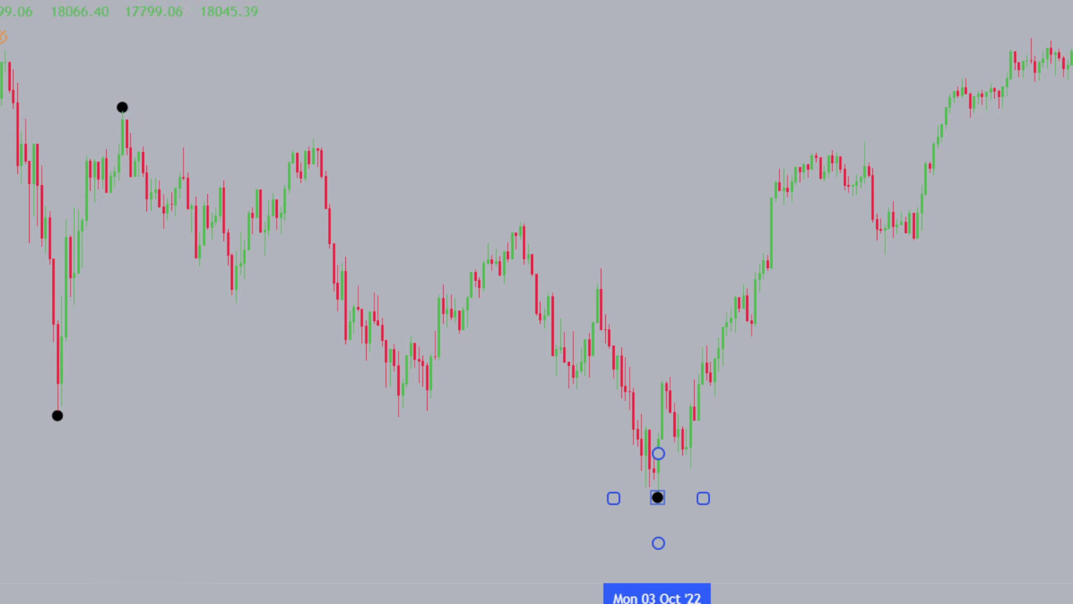
key(Escape)
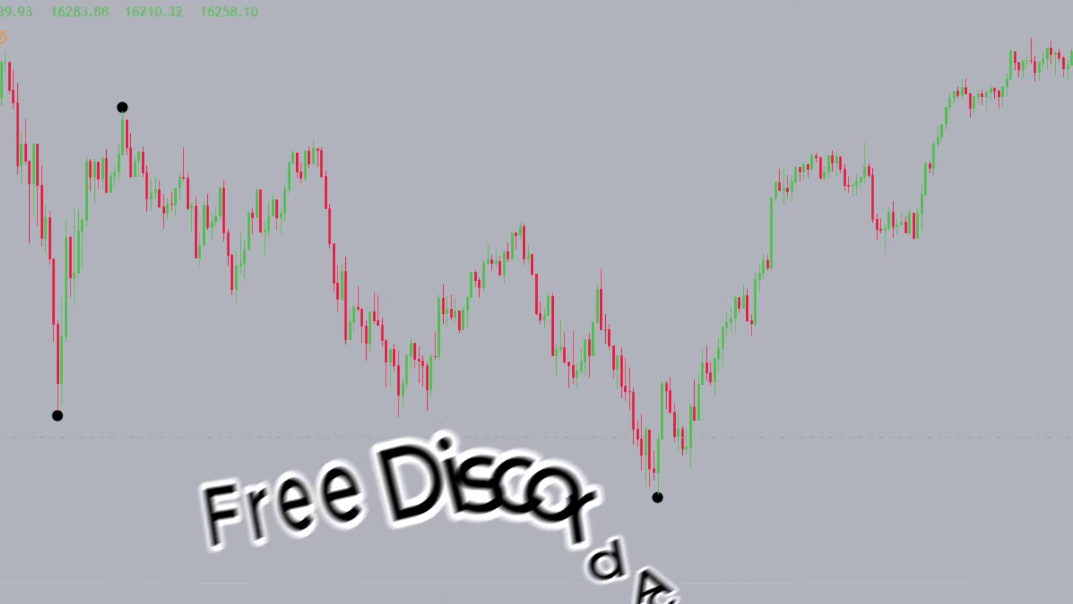
- Draw a horizontal arrow from the late March 2022 swing high to 29 December 2022 and label it "BOS"
drag(355, 420, 271, 438)
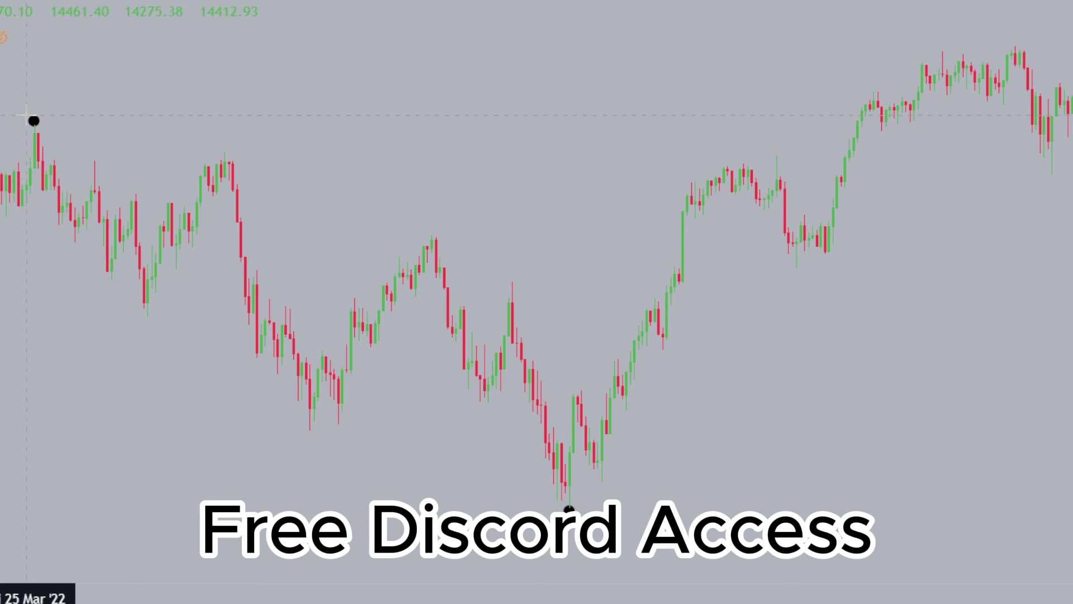
click(33, 119)
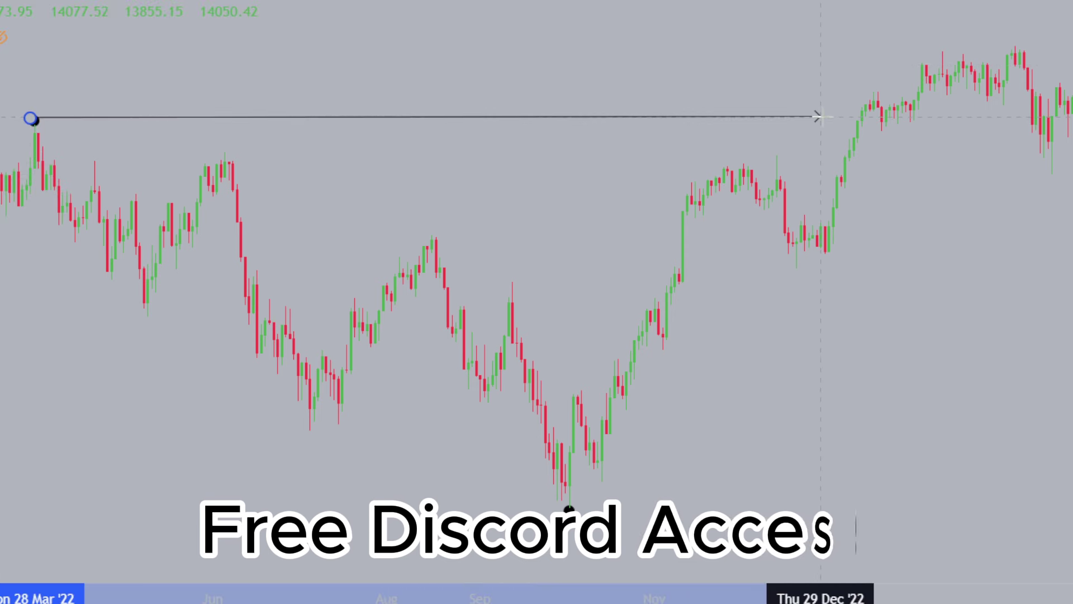
click(820, 117)
click(441, 63)
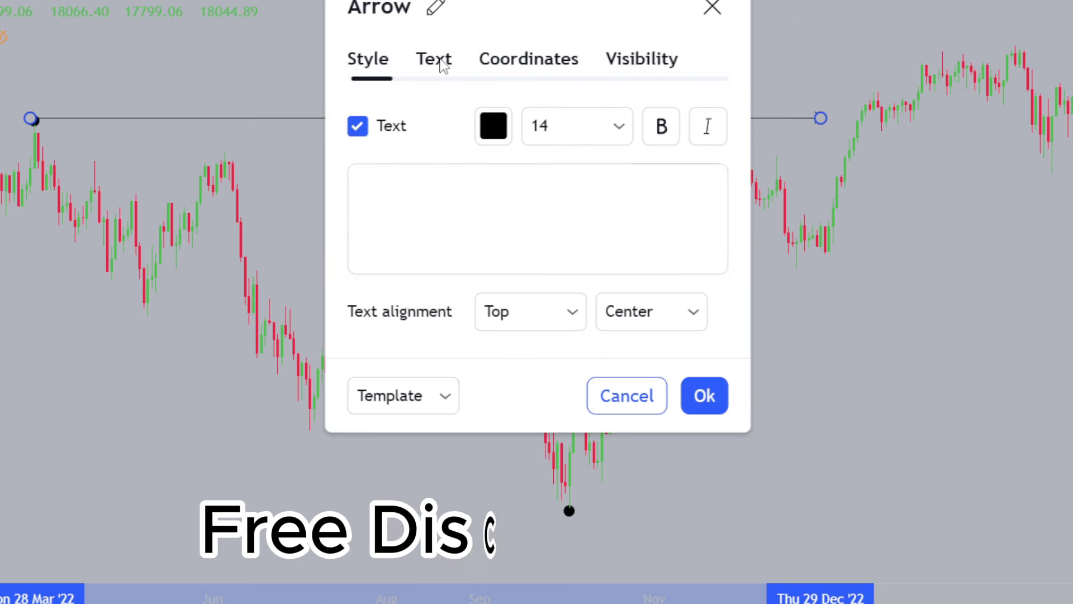
text(BOS)
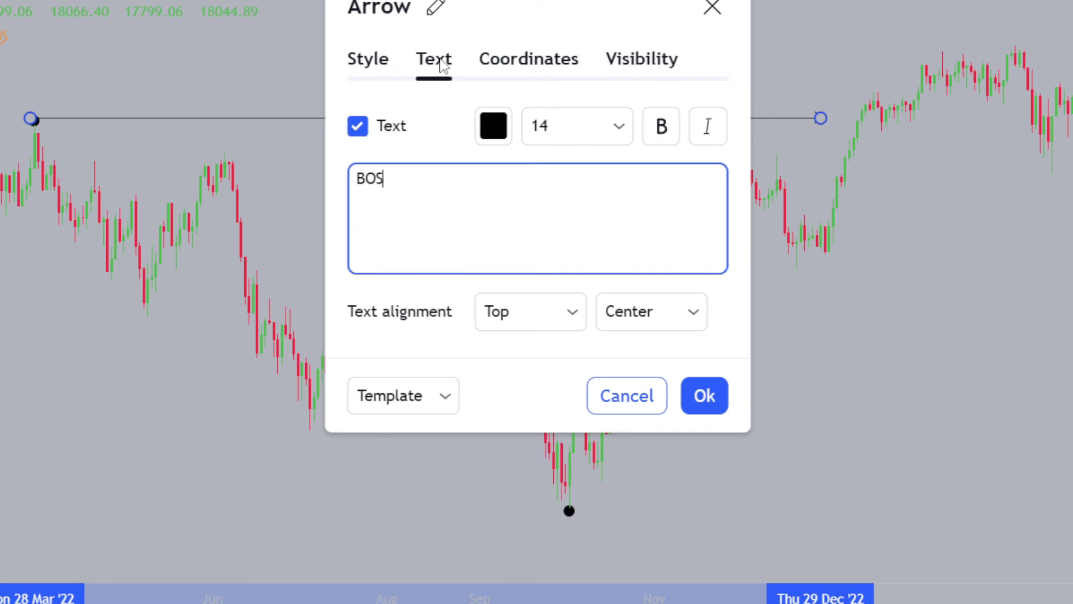
click(810, 359)
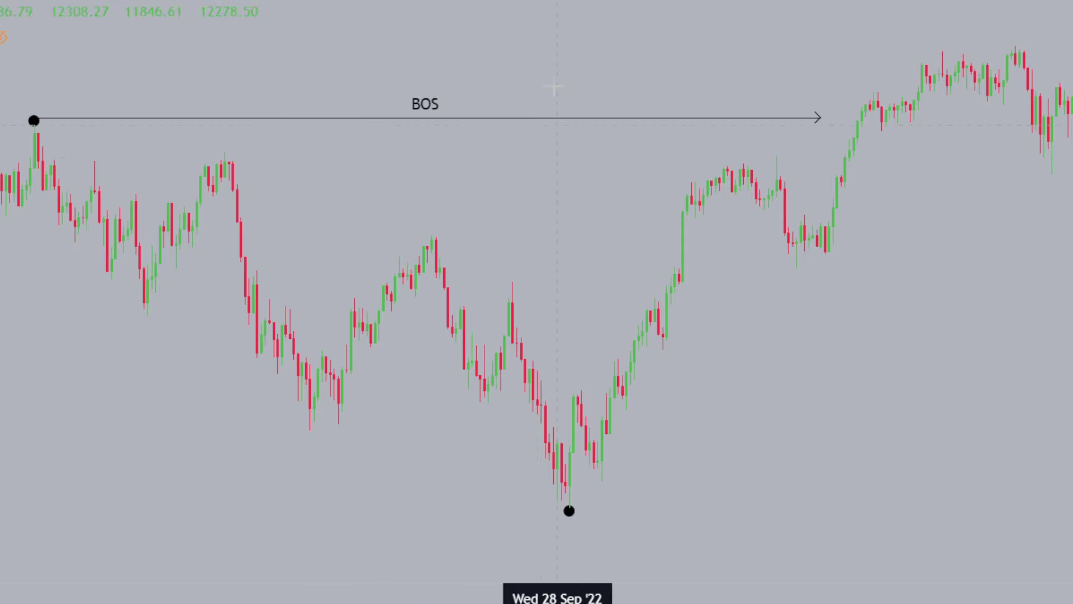
- Mark the February 2023 high, March 2023 low, May 2023 high and July 2023 low with black circle icons
drag(541, 229, 166, 352)
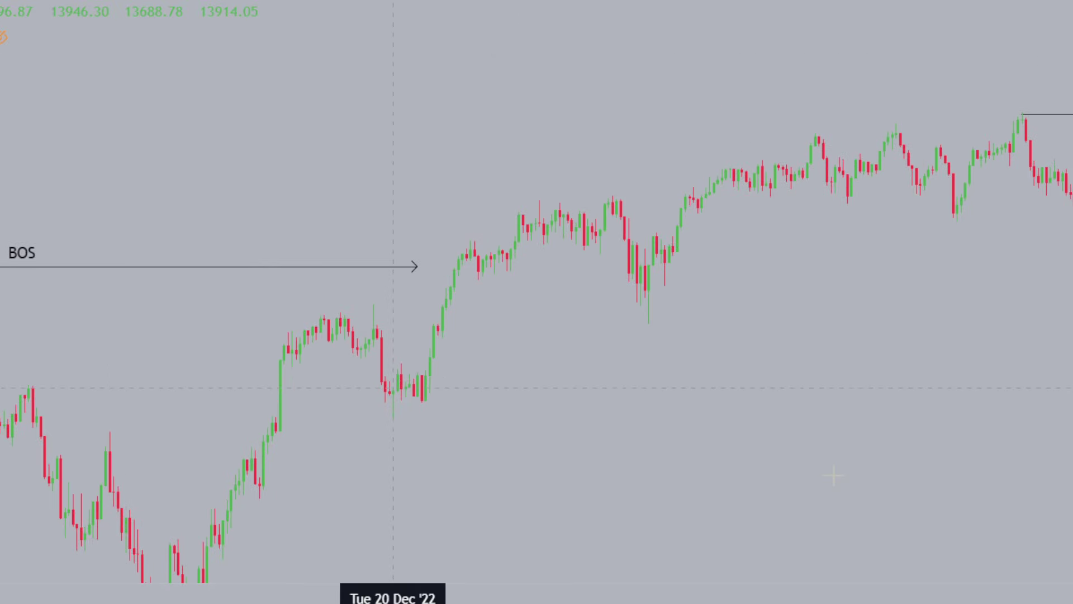
drag(827, 596, 957, 597)
drag(987, 378, 450, 436)
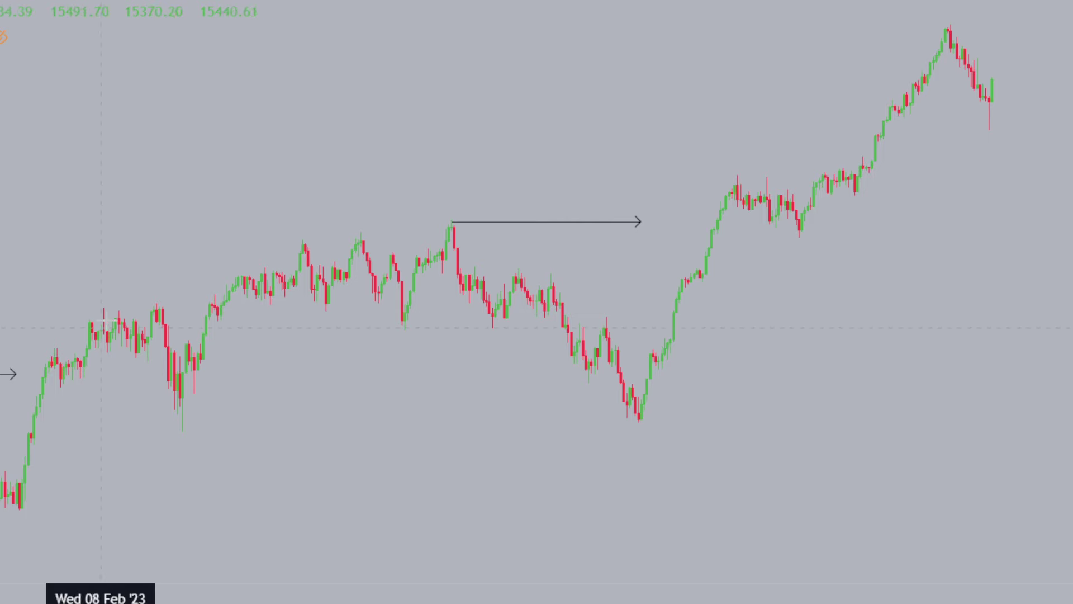
click(104, 305)
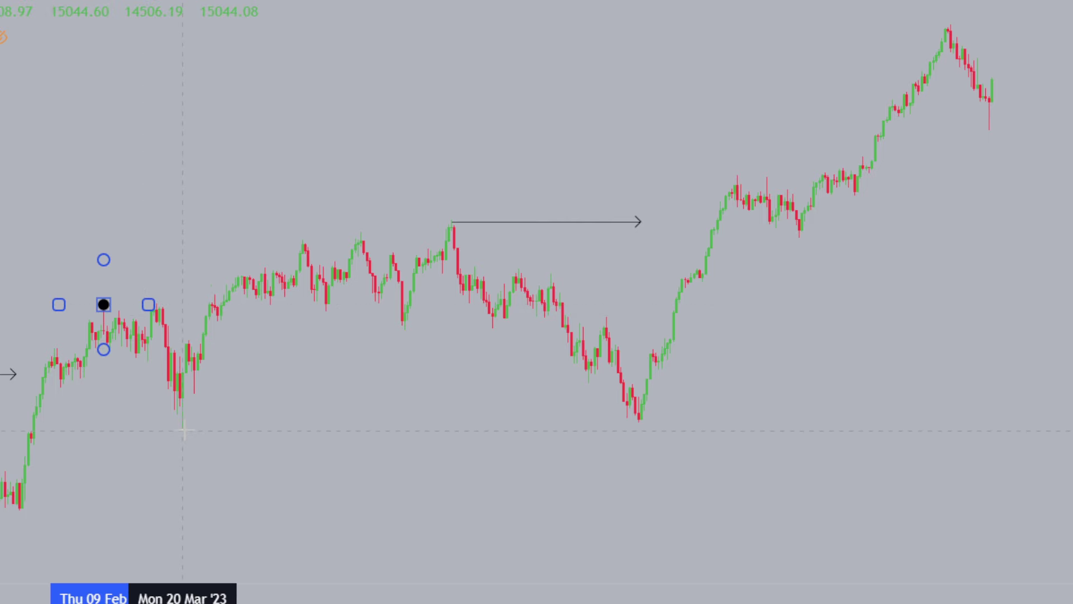
click(183, 430)
click(305, 234)
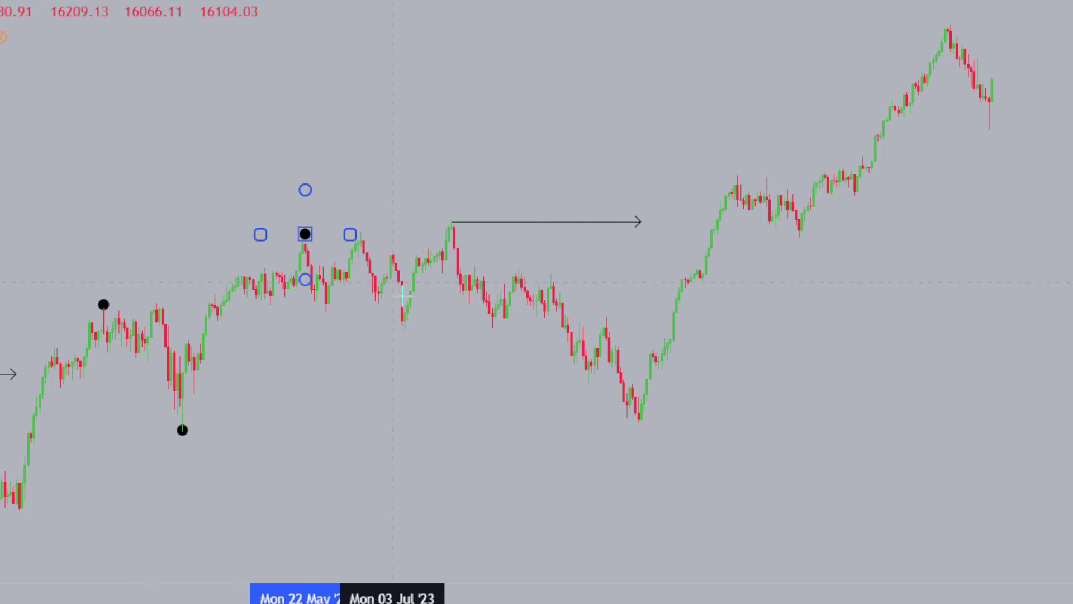
click(405, 331)
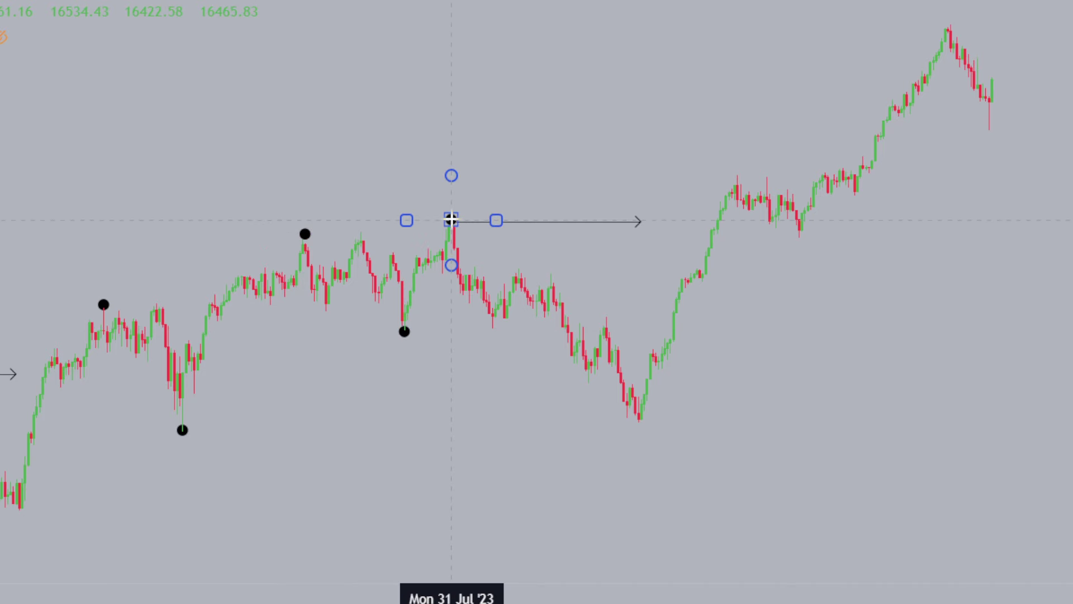
- Mark the 31 July 2023 high, October 2023 low, 14 December 2023 high, 17 January 2024 low and 28 March 2024 high with black circle icons
click(451, 221)
click(638, 423)
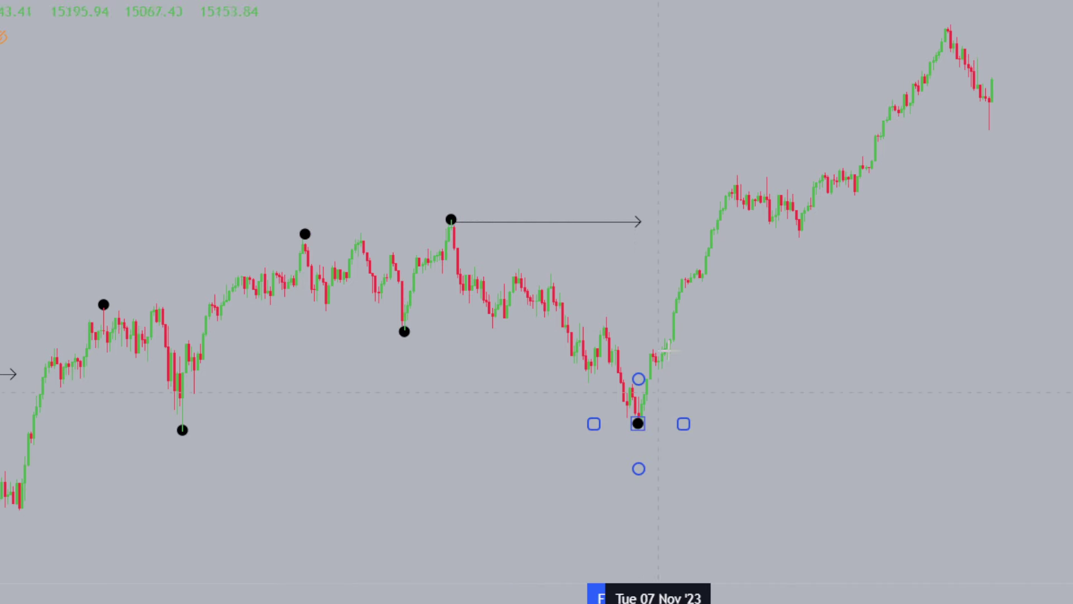
click(737, 172)
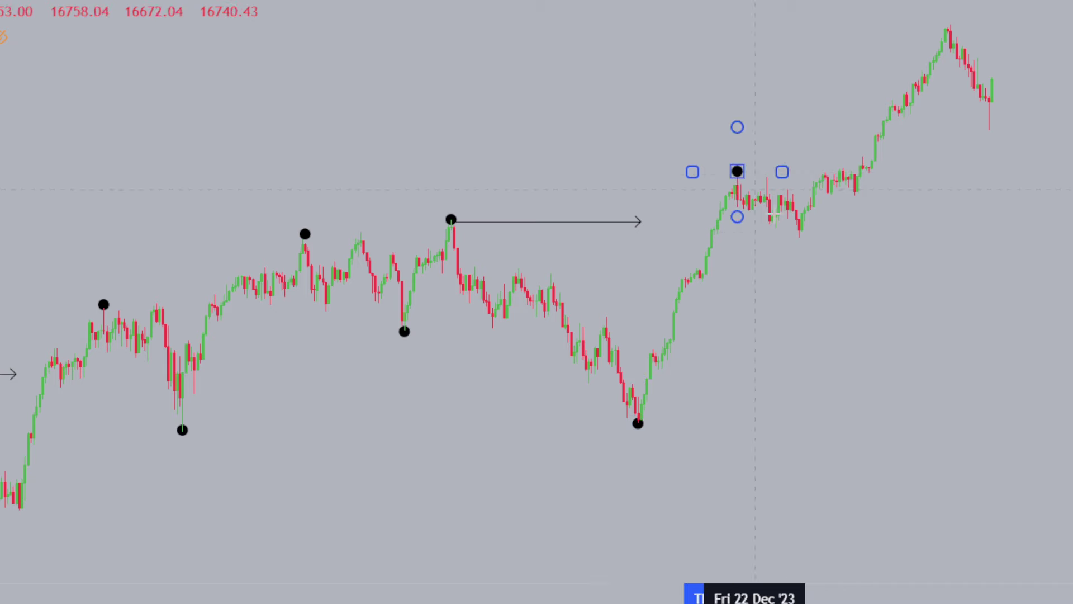
click(799, 240)
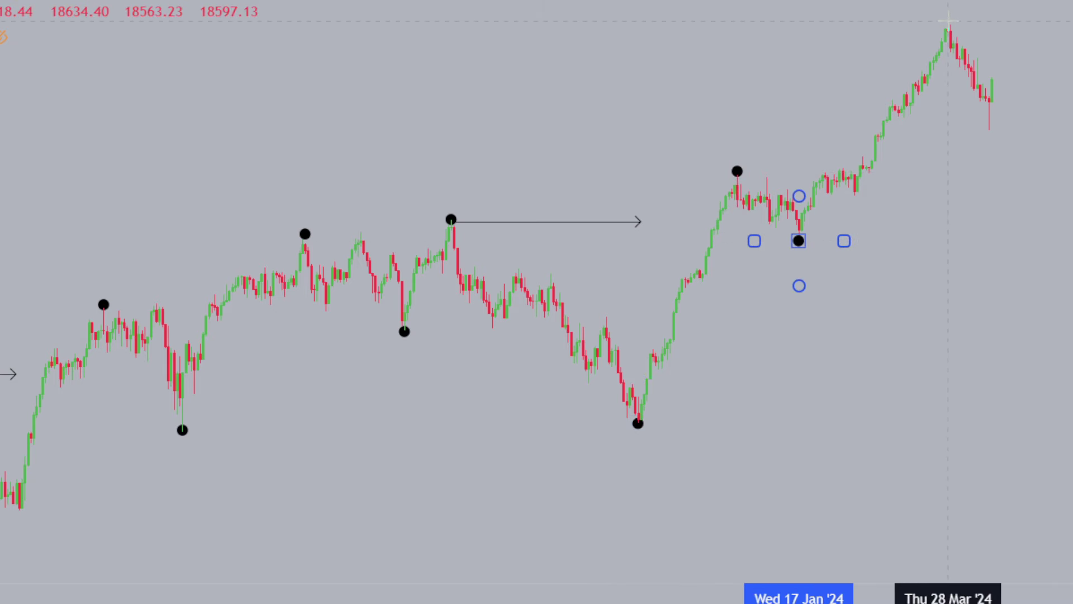
click(948, 21)
click(206, 144)
- Draw a horizontal arrow from the 14 December 2023 swing high to 24 January 2024 and label it "BOS"
drag(894, 339, 926, 480)
drag(833, 596, 526, 590)
drag(1070, 443, 1071, 330)
drag(978, 352, 1071, 382)
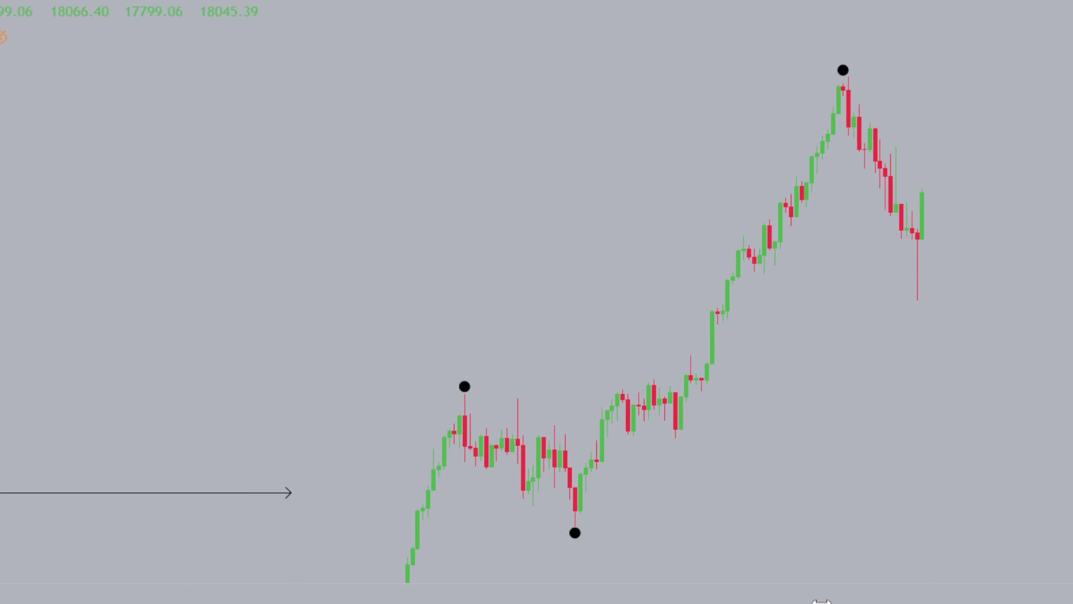
drag(822, 600, 542, 592)
drag(897, 380, 1069, 364)
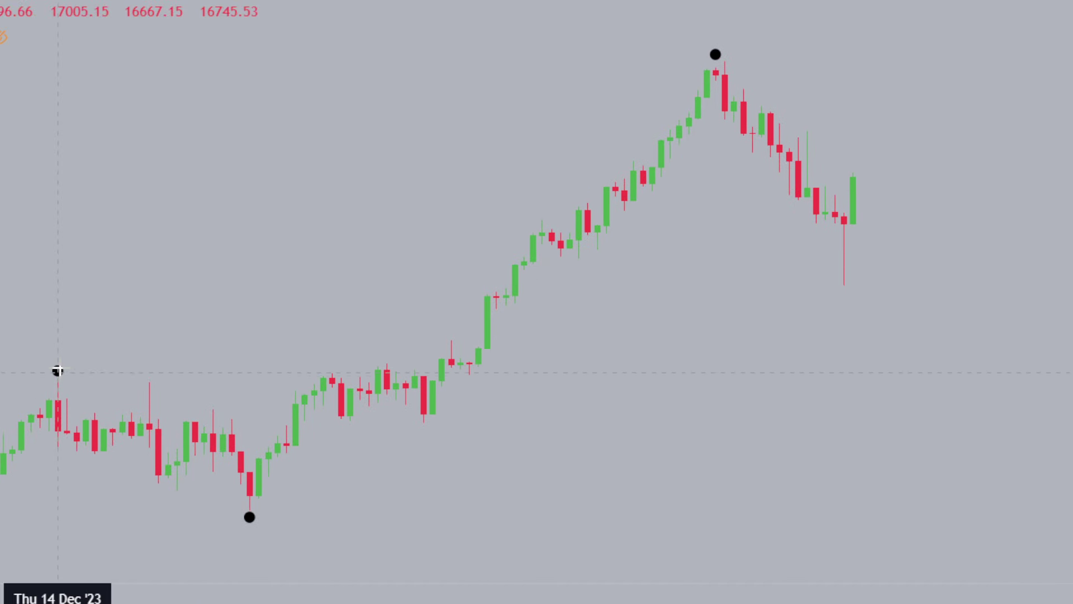
click(57, 370)
click(296, 367)
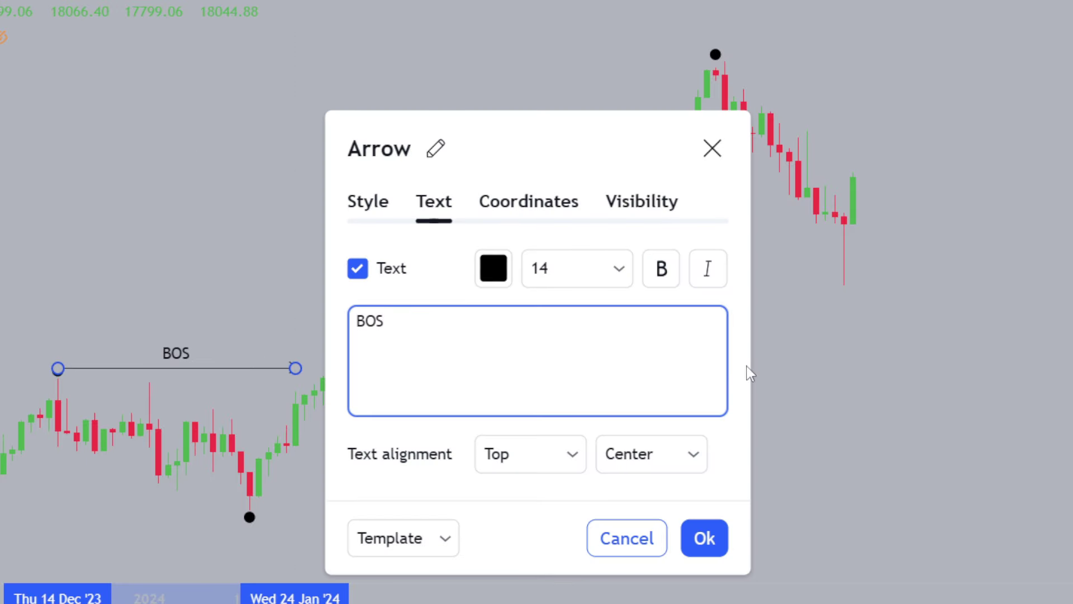
click(907, 363)
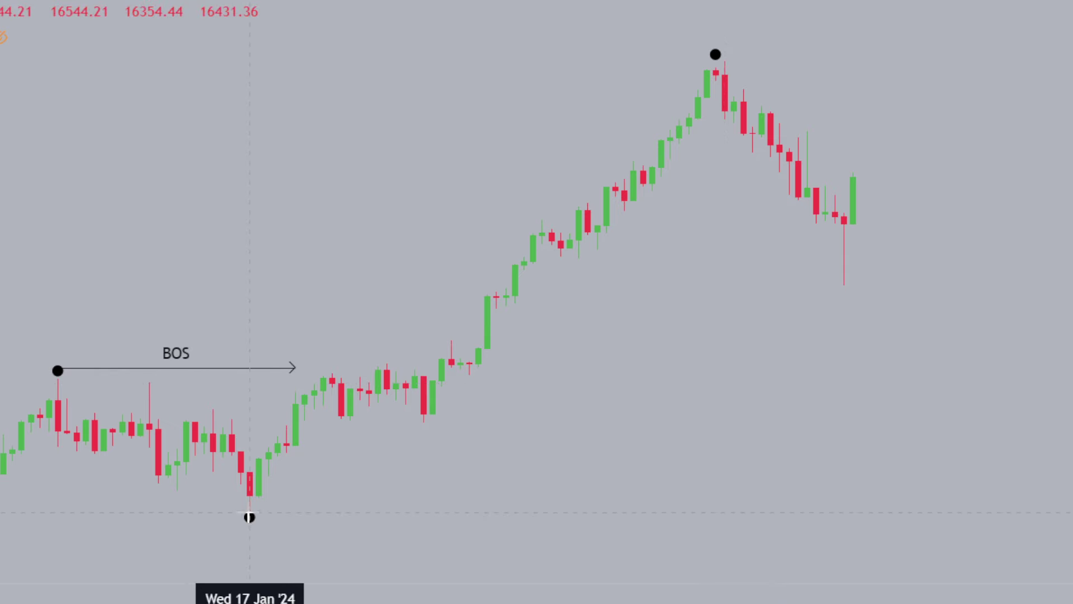
- Draw a Fibonacci retracement with 0%, 50% and 100% levels between the 17 January 2024 low and the 28 March 2024 high
click(249, 519)
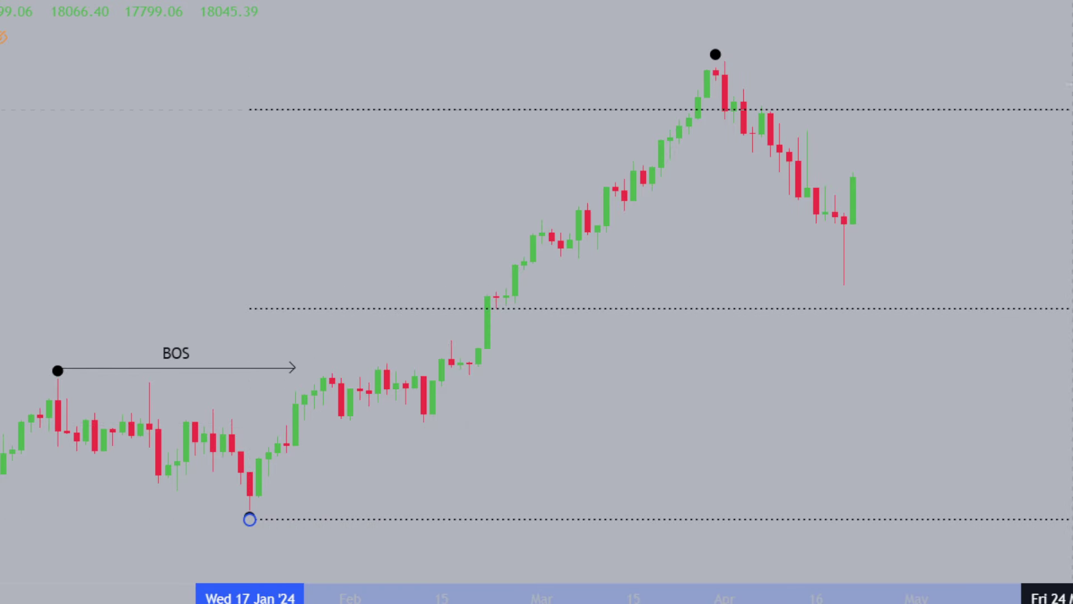
click(1063, 177)
drag(1069, 178, 956, 180)
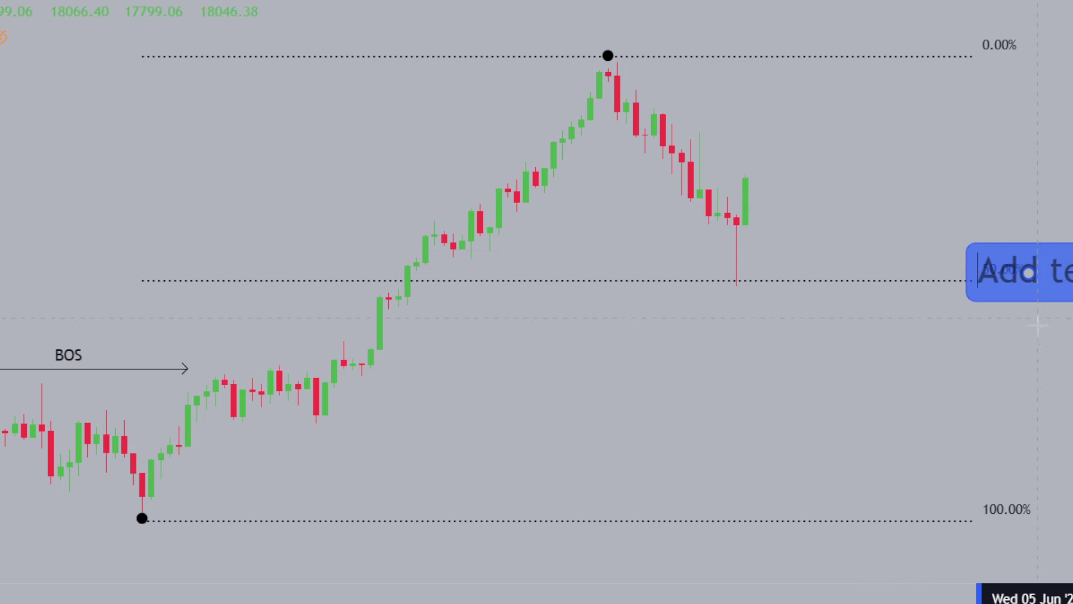
- Add a callout reading "EQ" at the retracement's 50% level, move it closer to the level, and delete it
drag(958, 369, 874, 371)
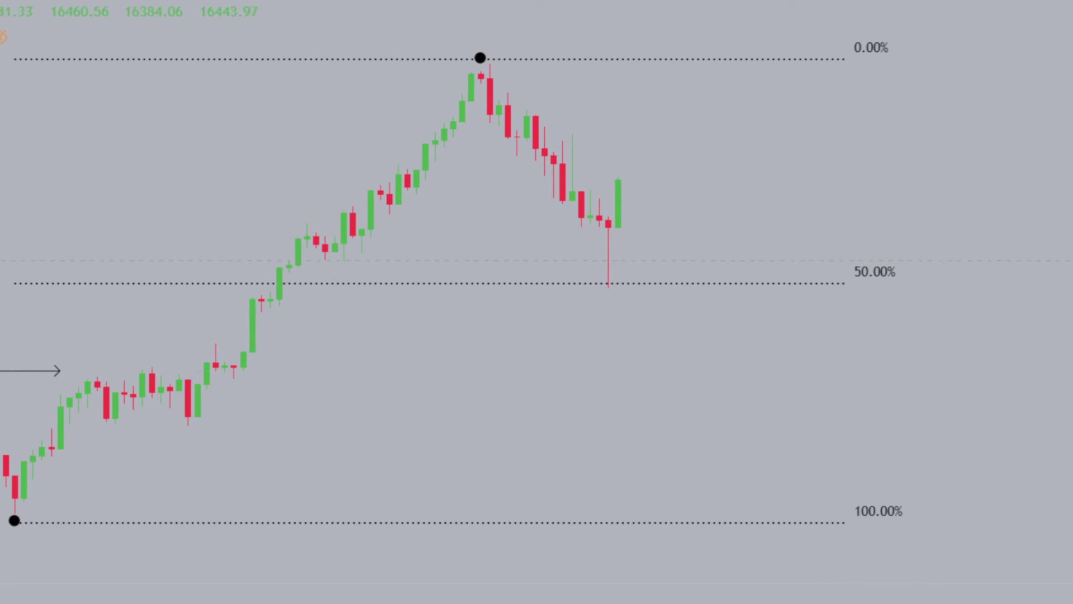
click(900, 275)
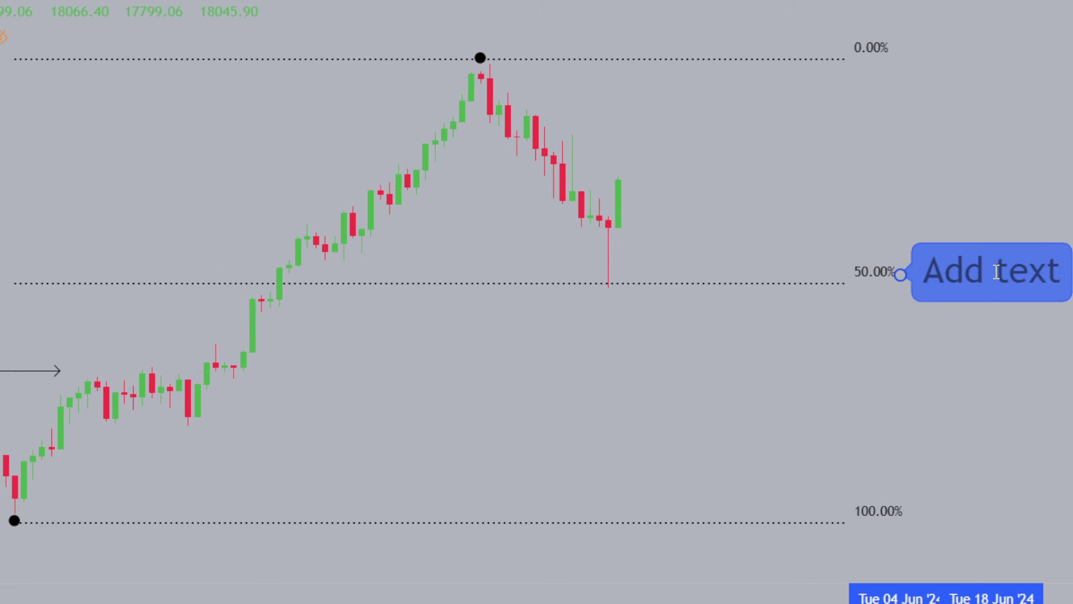
text(EQ)
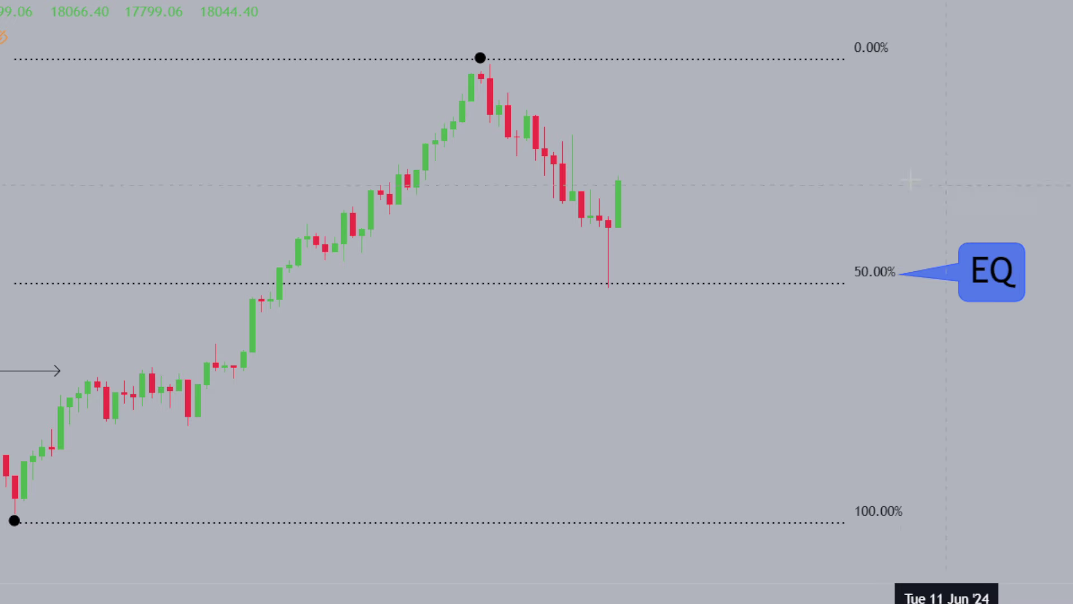
drag(998, 285, 966, 273)
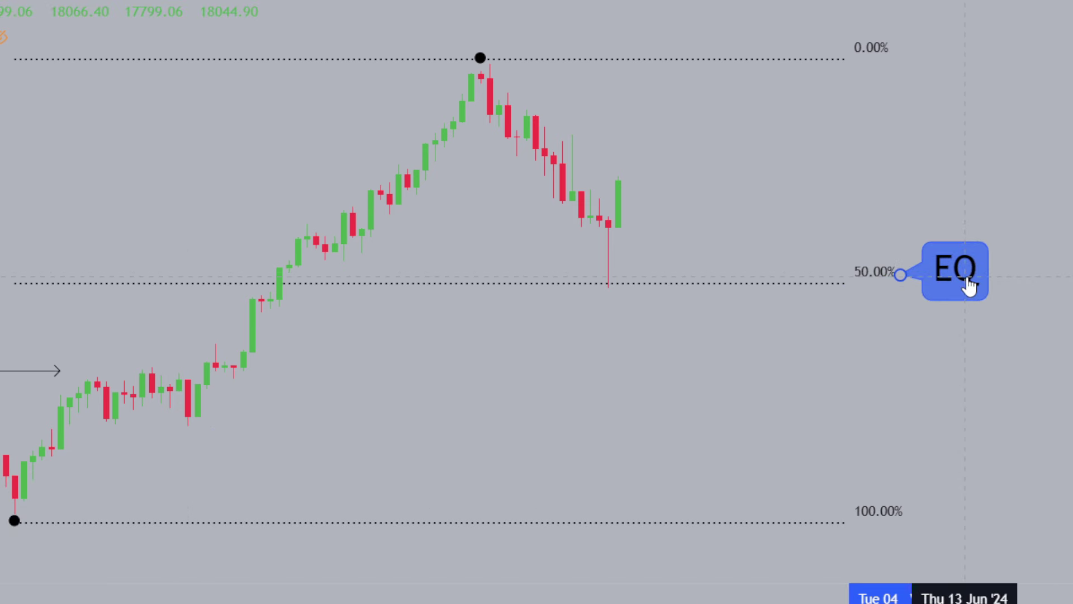
key(Delete)
- Place a "DISCOUNT" callout below the retracement's 50% level and a "PREMIUM" callout above it
drag(755, 358, 929, 360)
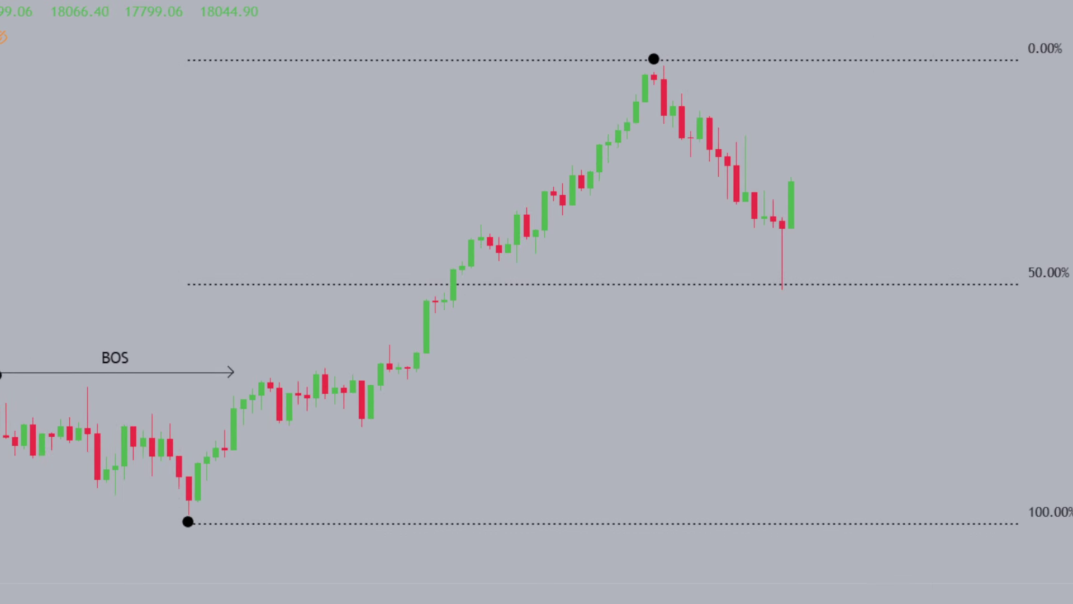
click(618, 401)
click(712, 410)
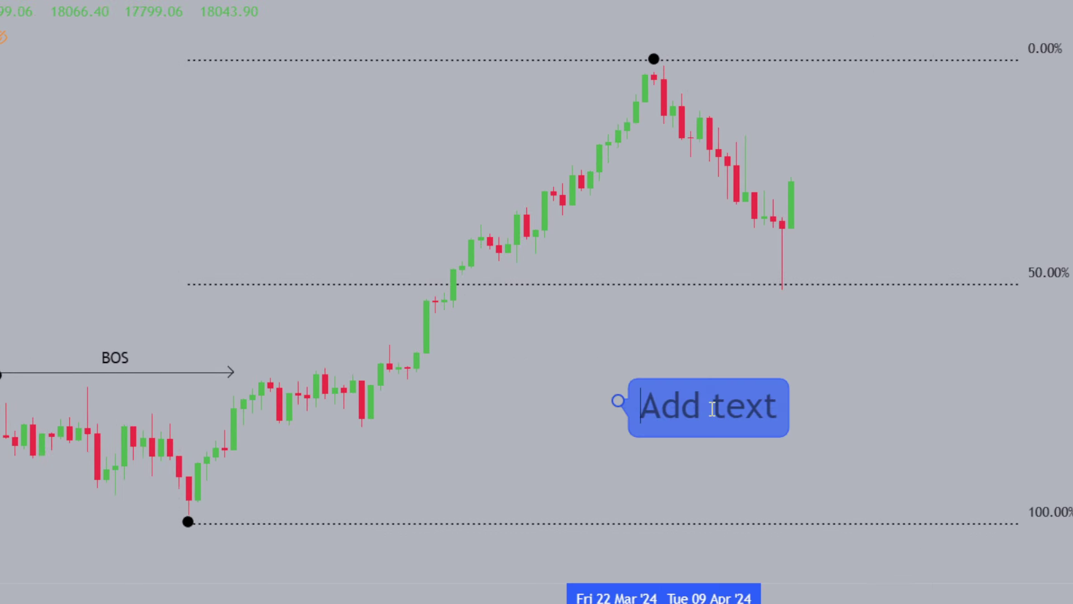
text(DISCOUNT)
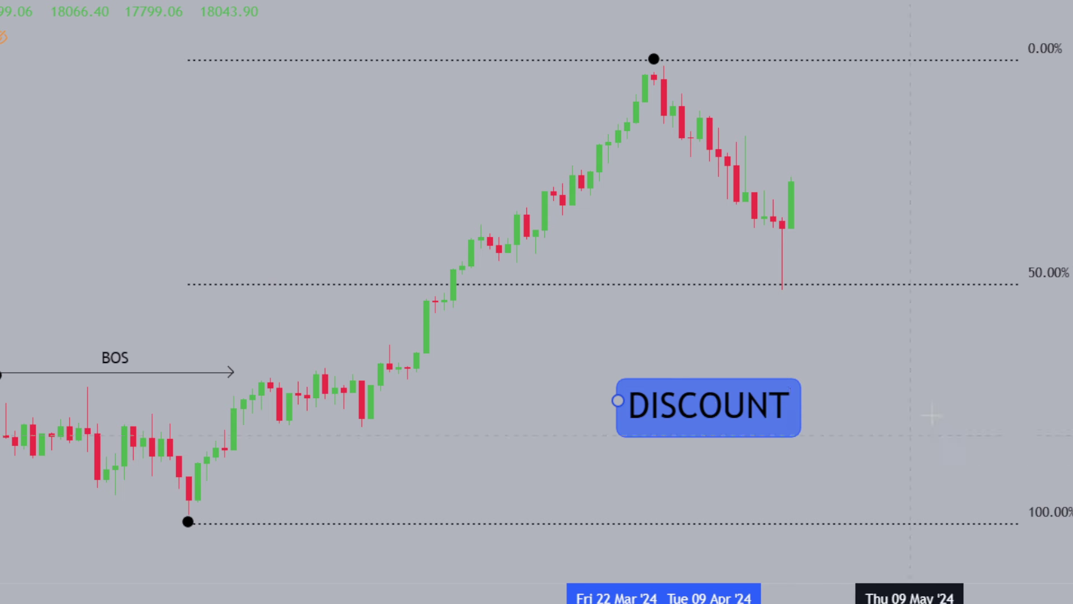
click(930, 414)
click(819, 164)
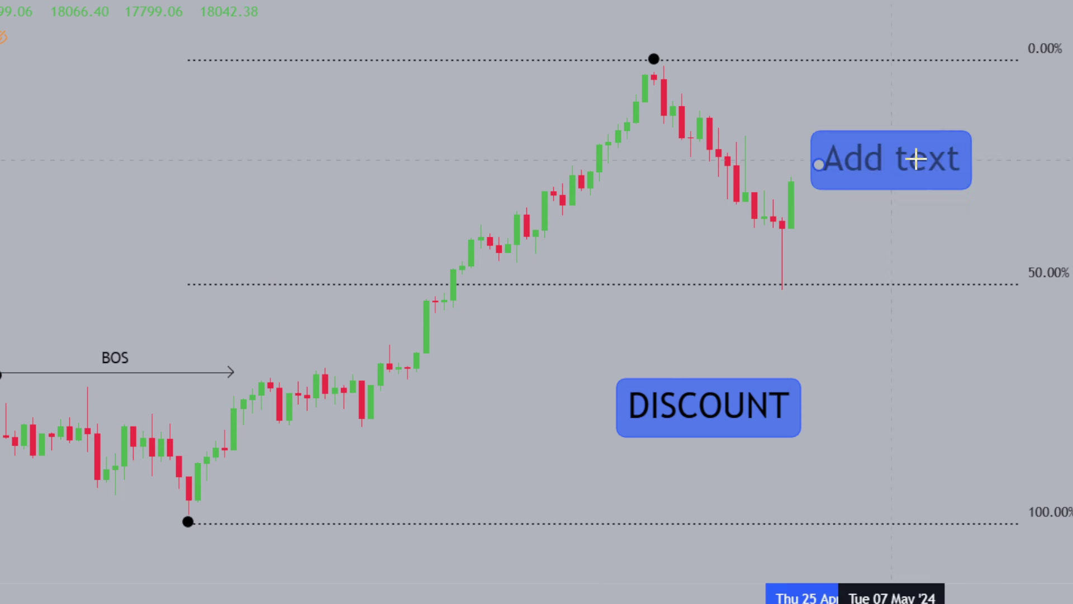
click(935, 152)
text(PREMIUM)
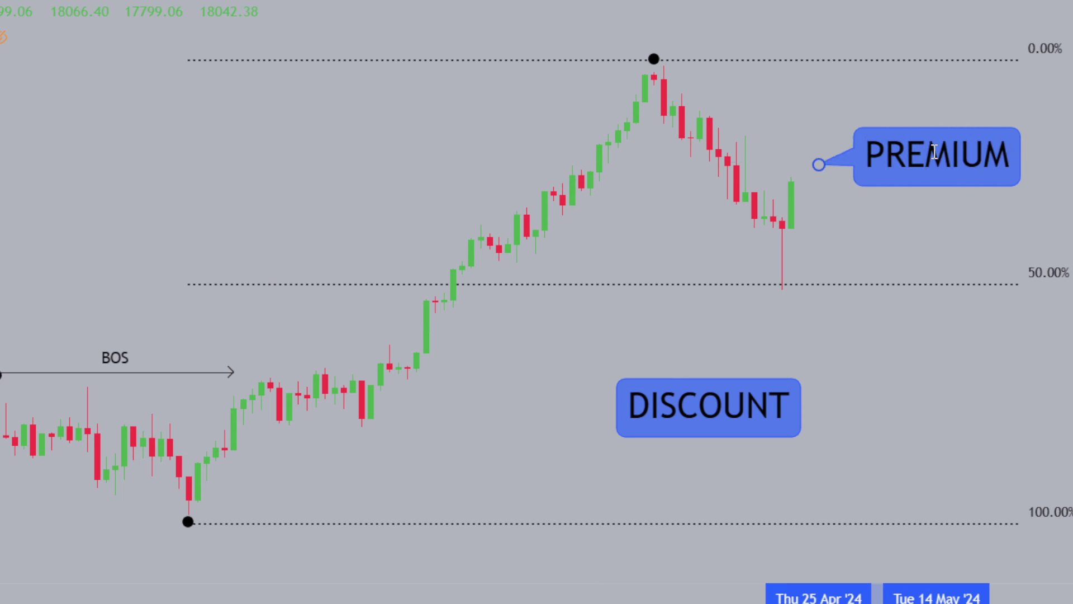
click(1052, 189)
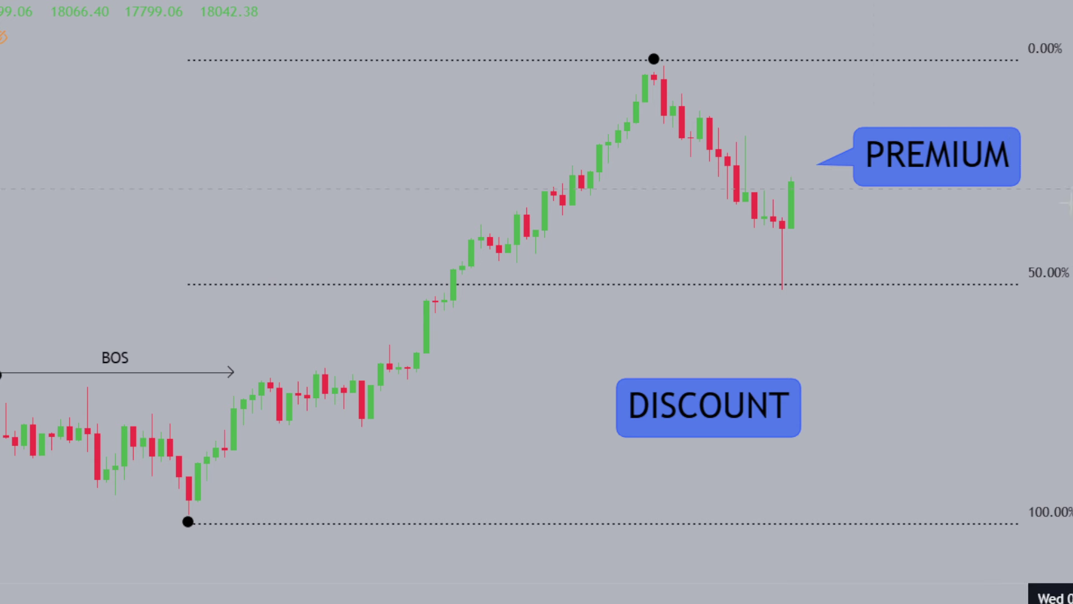
- Delete the "DISCOUNT" and "PREMIUM" callouts
click(772, 402)
key(Delete)
click(928, 174)
key(Delete)
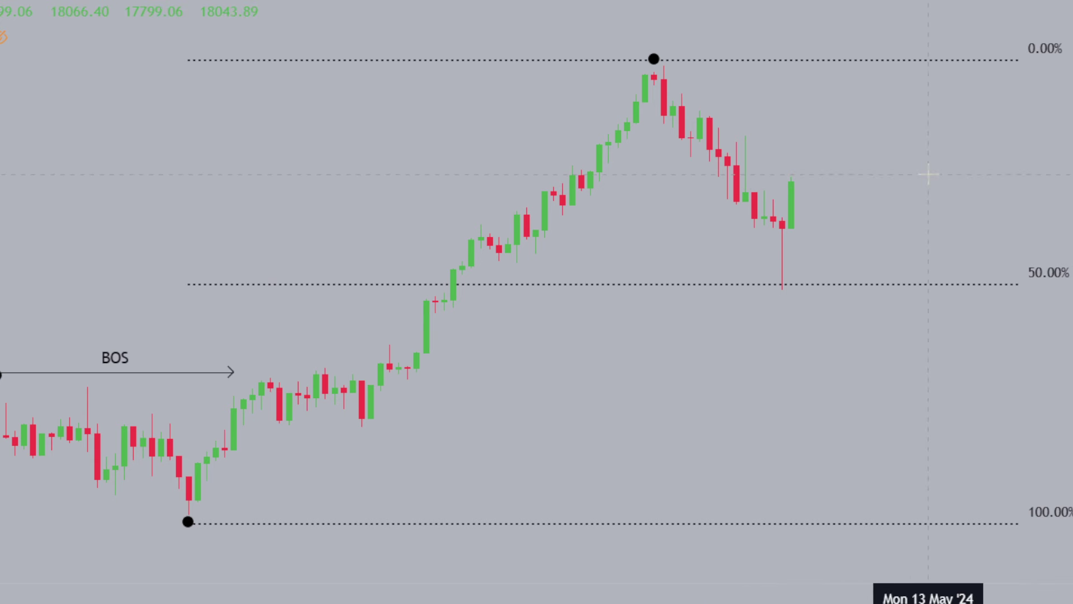
click(1015, 60)
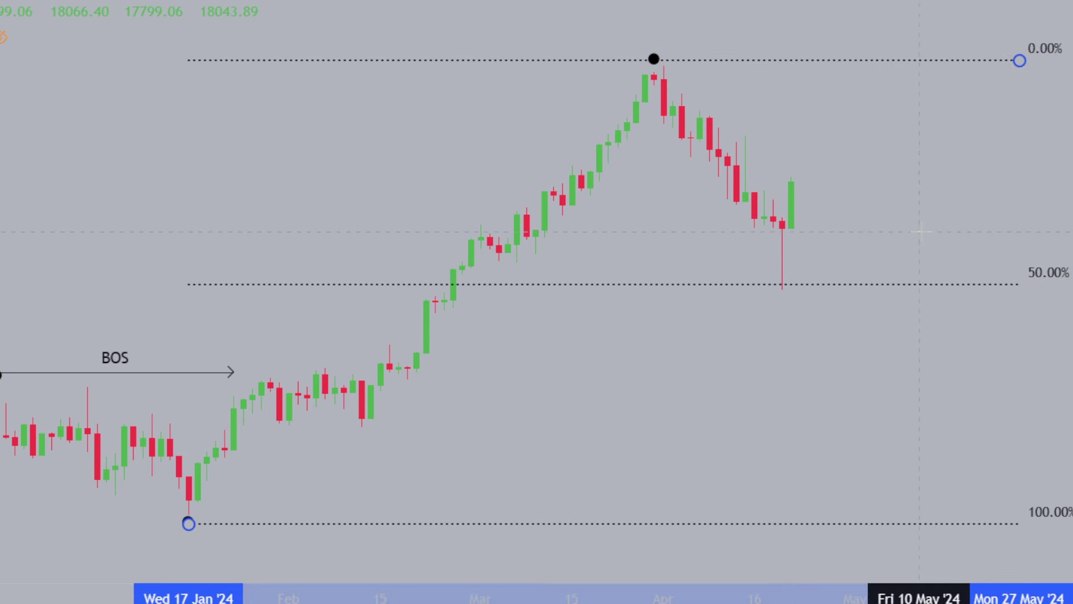
click(1045, 239)
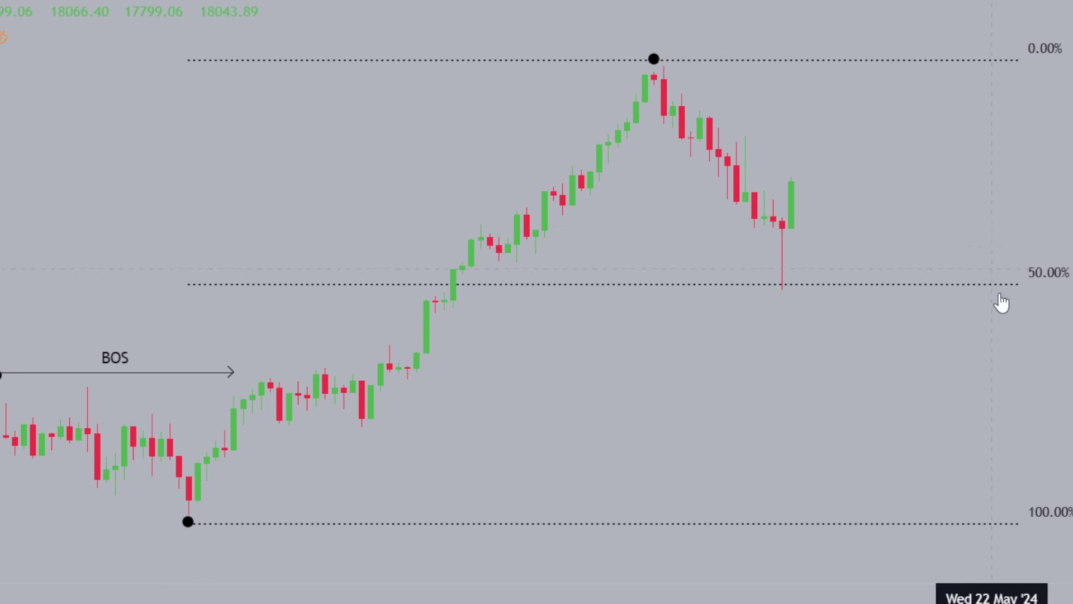
- Draw a rectangle over the price gap on the 22 February 2024 candle, from 20 to 26 February, with a blue background
drag(904, 402, 928, 378)
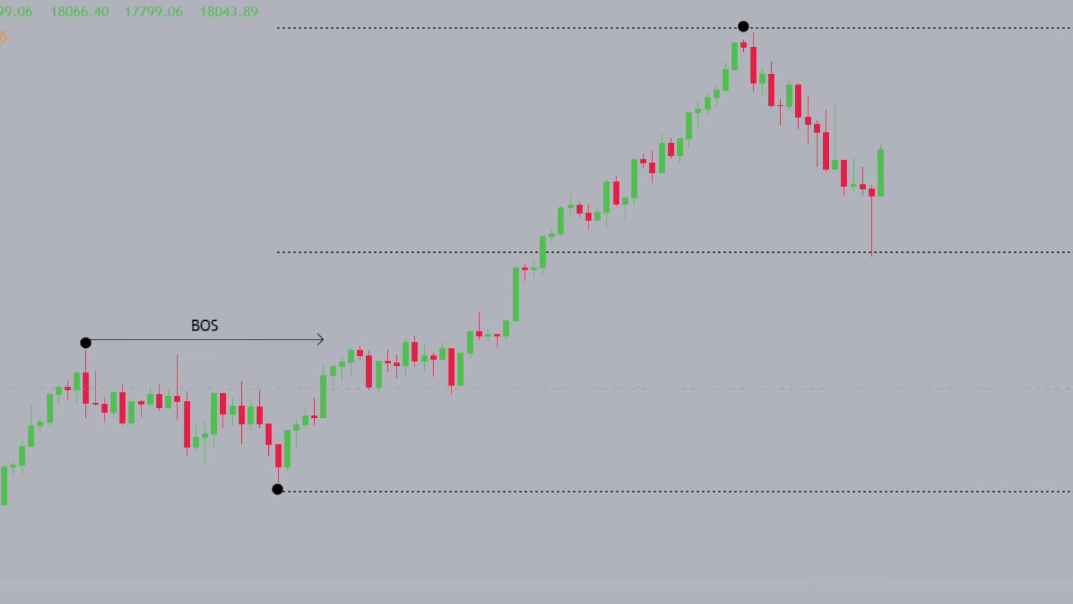
drag(1071, 506, 1071, 143)
drag(771, 375, 1052, 286)
drag(866, 597, 539, 593)
drag(568, 381, 503, 330)
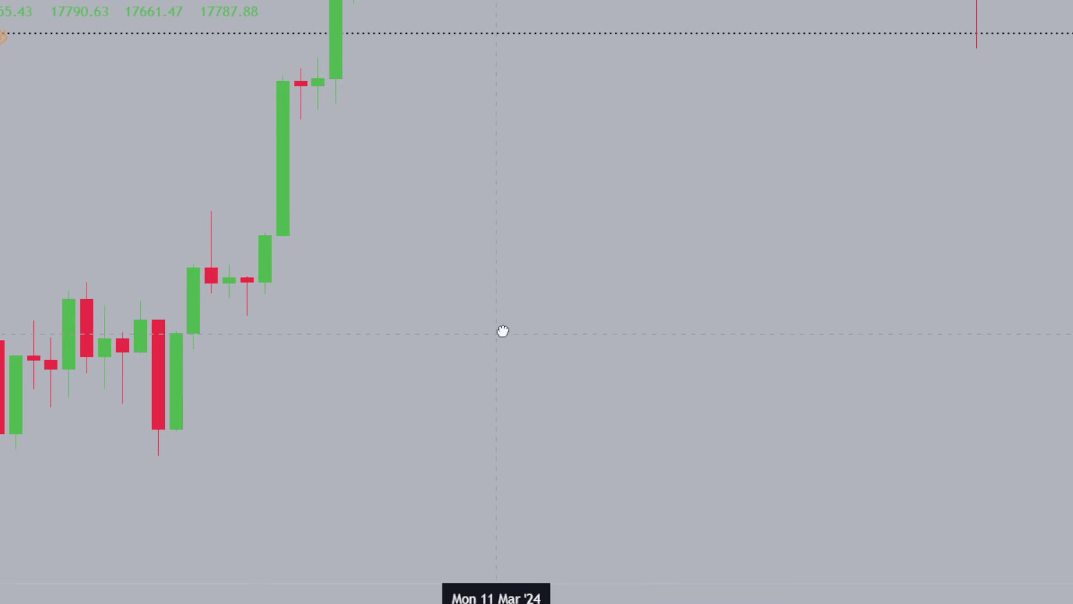
drag(668, 338, 803, 362)
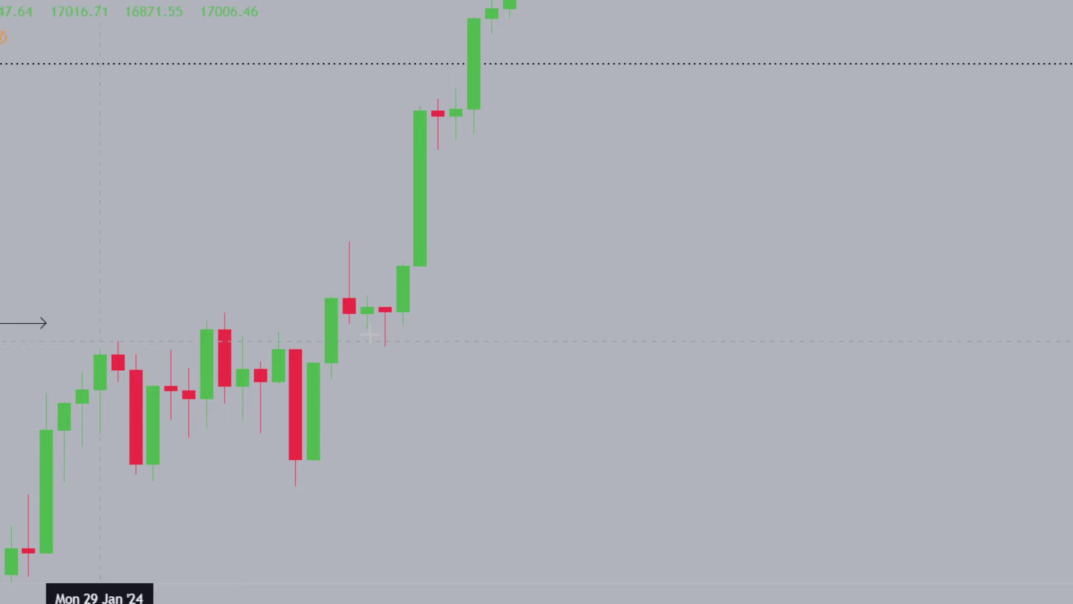
drag(386, 151, 457, 212)
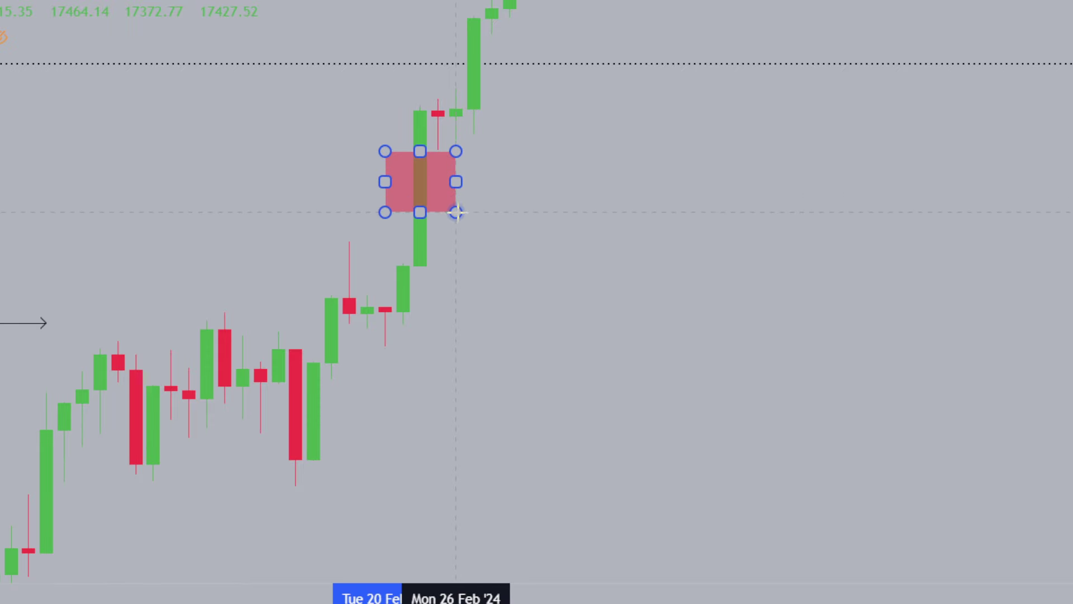
double_click(463, 220)
click(367, 202)
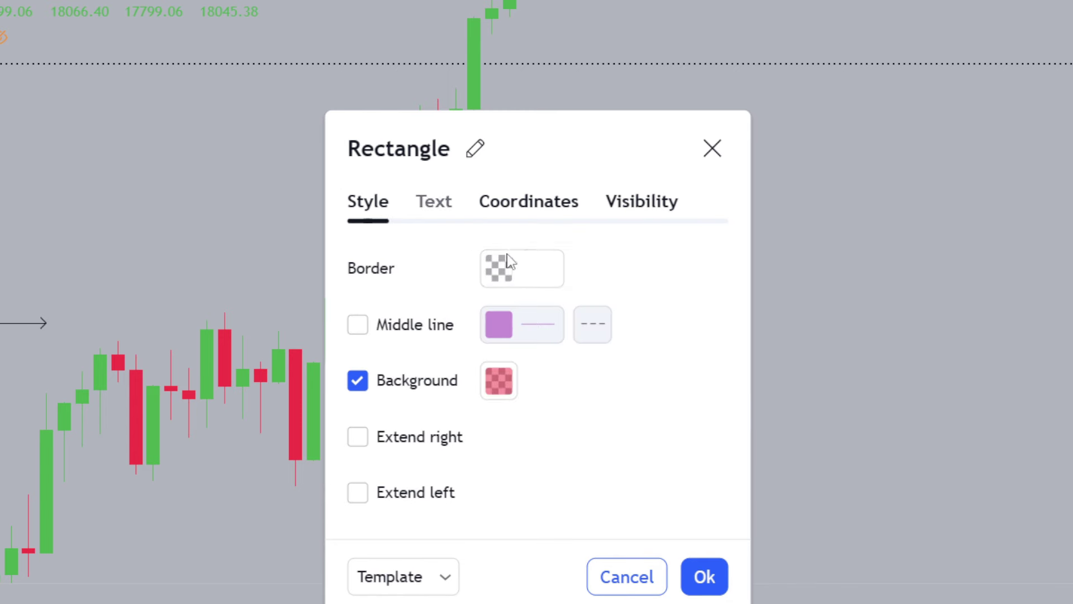
click(500, 382)
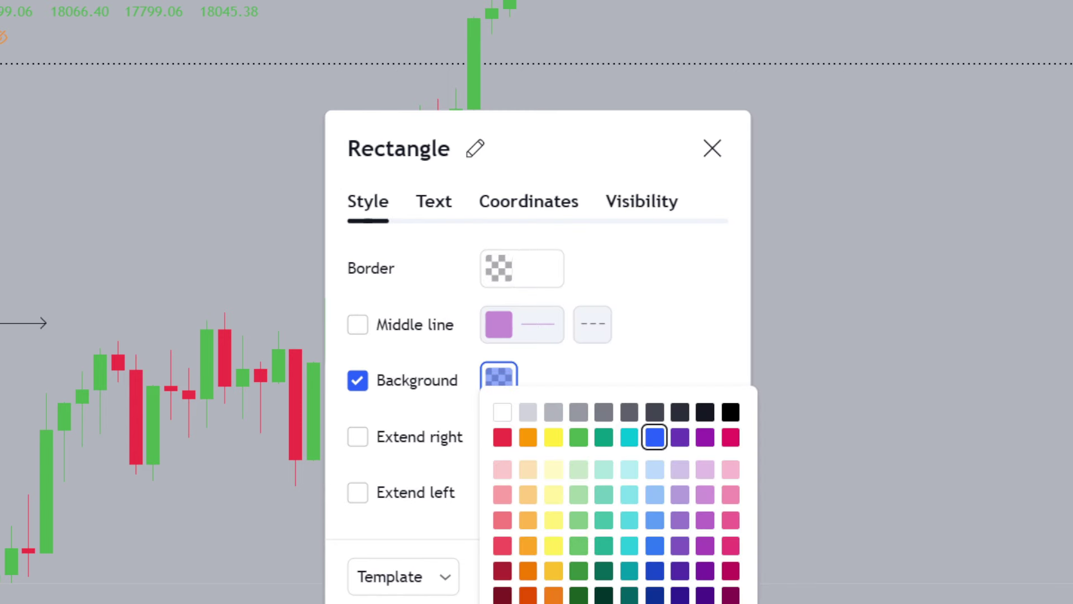
click(955, 383)
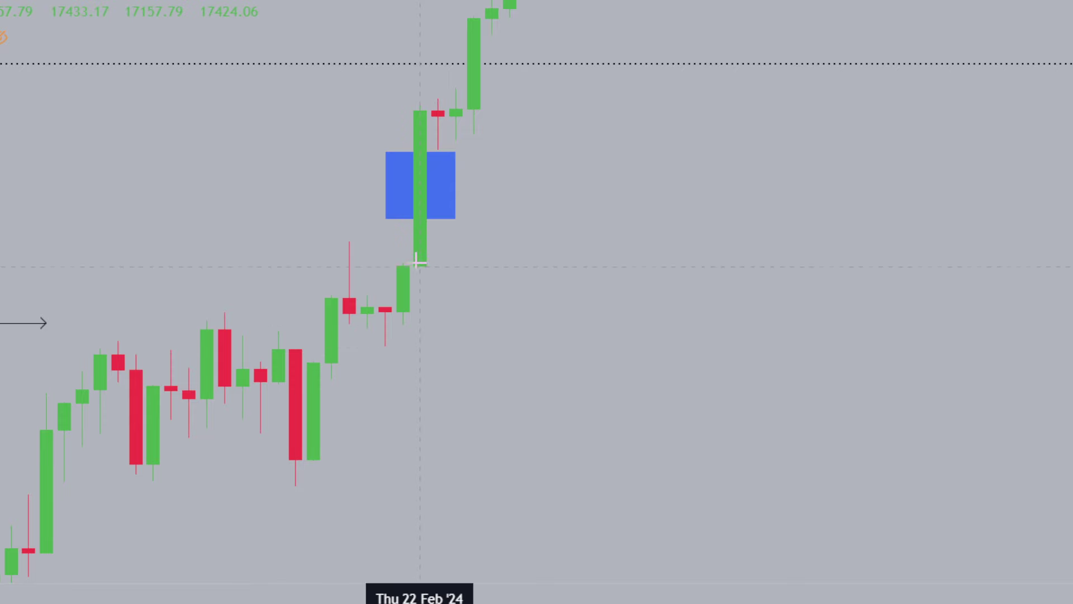
- Draw a grey rectangle just below the blue one, from 21 February to 10 April 2024, with the text "D1 POI"
drag(420, 260, 990, 348)
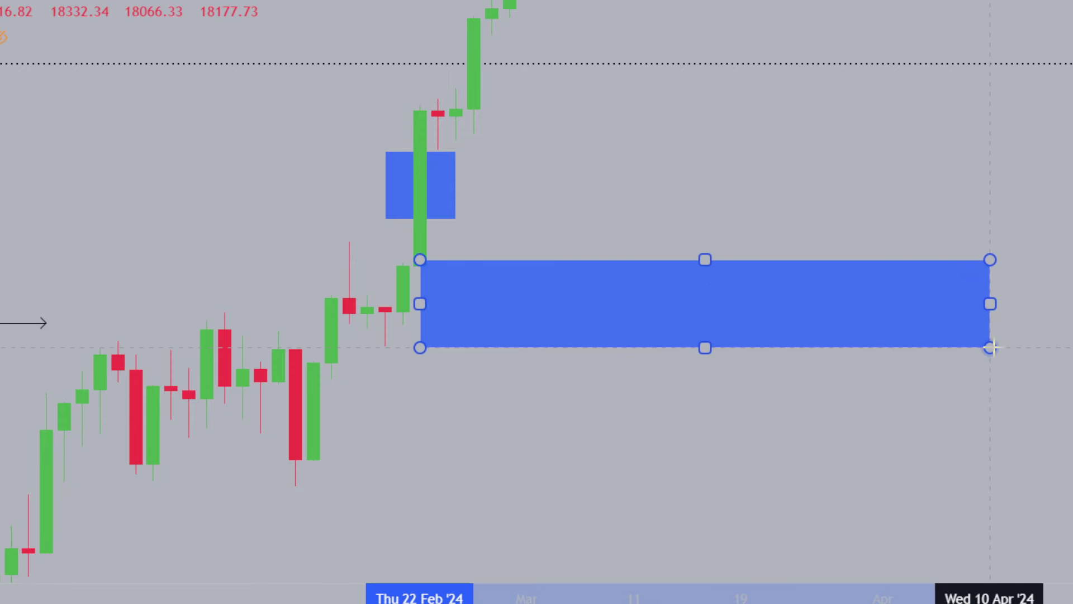
drag(420, 303, 403, 303)
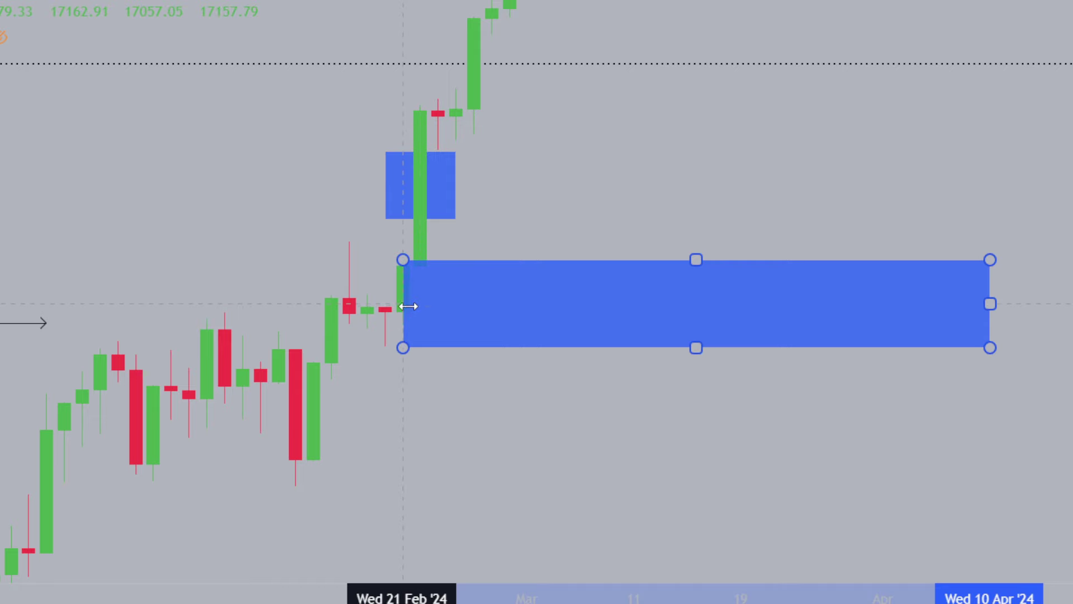
double_click(410, 311)
click(506, 374)
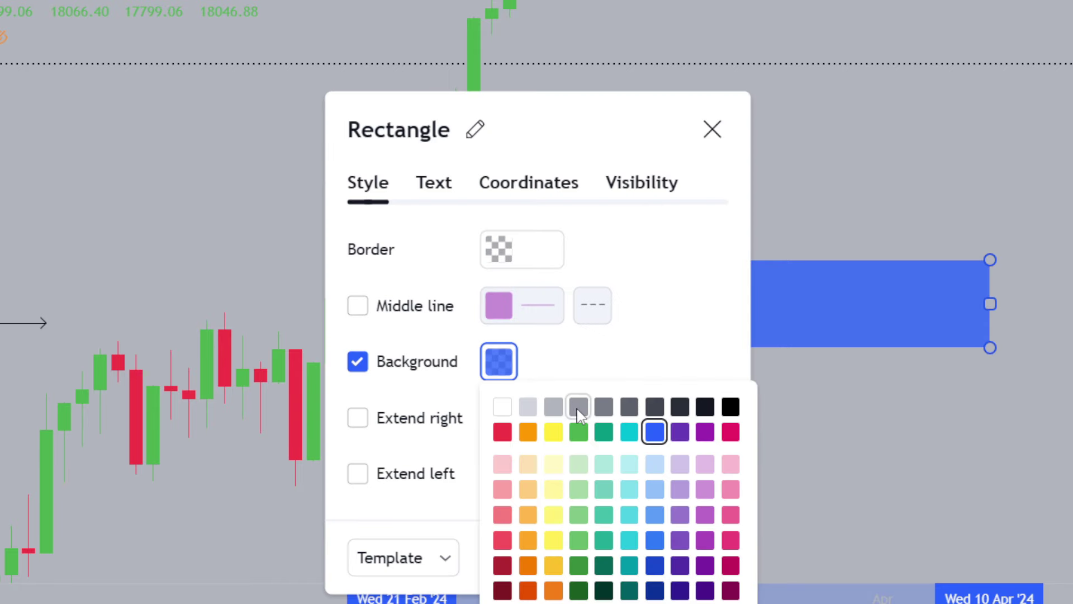
click(578, 407)
click(435, 184)
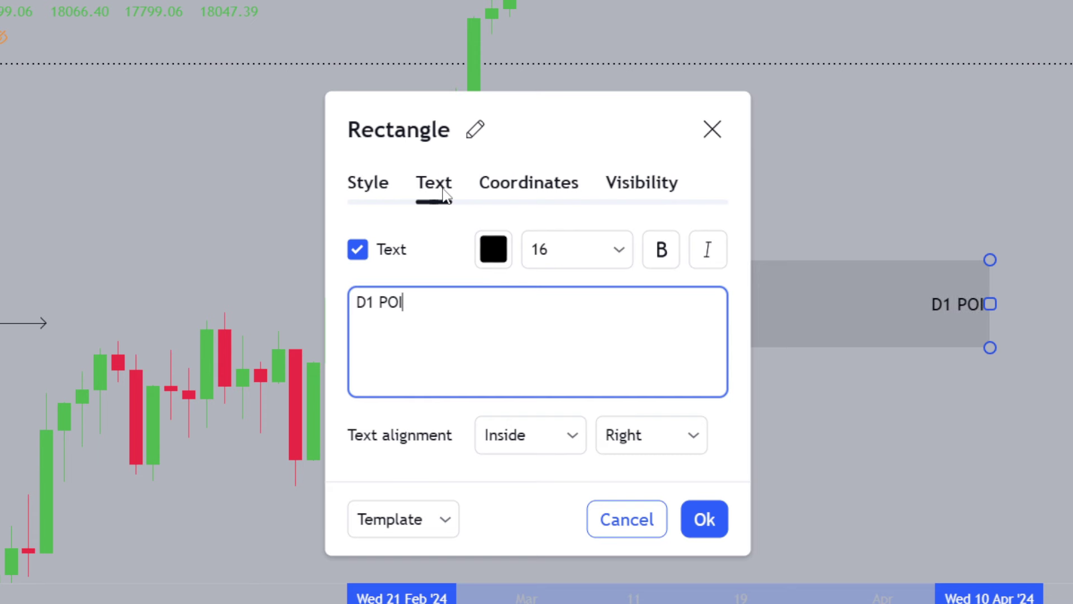
click(1026, 189)
- Add a callout reading "EQ" that points to the 50% line at 20 March 2024
drag(1008, 189, 837, 188)
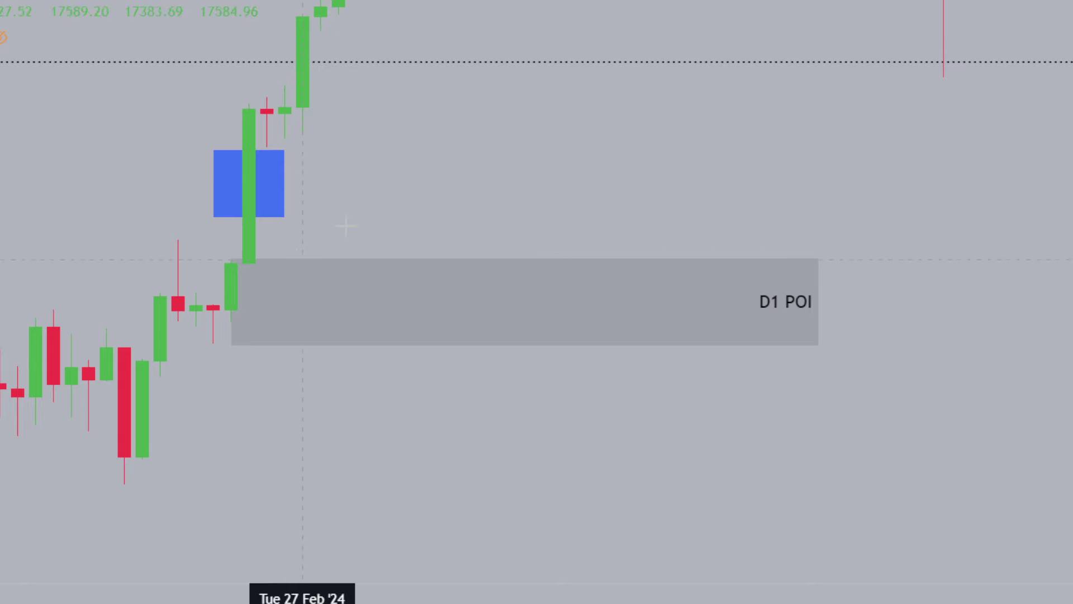
click(588, 62)
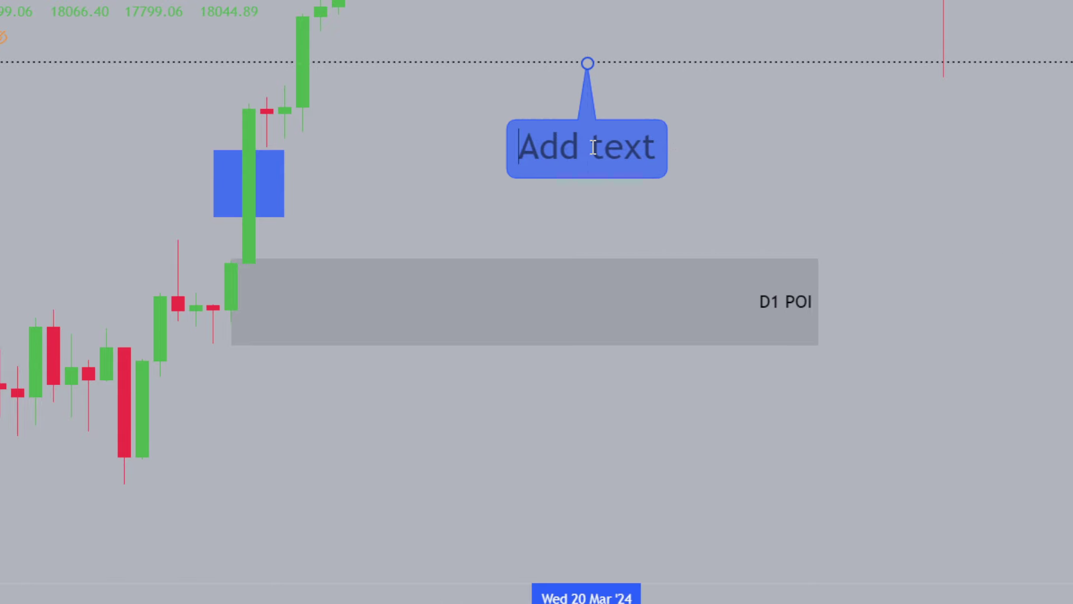
text(EQ)
click(693, 139)
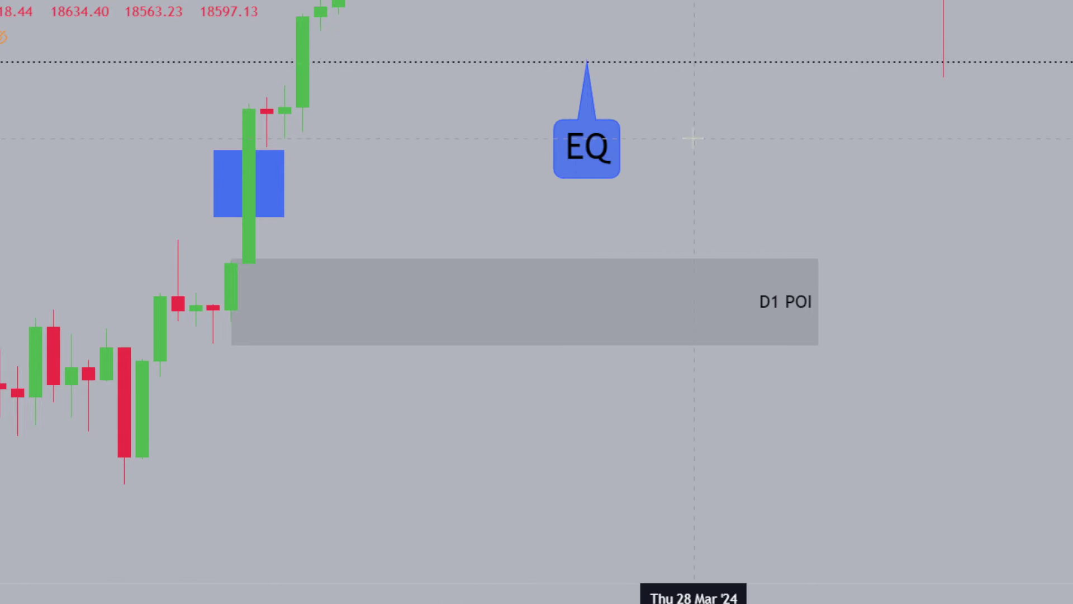
- Add a callout reading "1) STRUCTURE" below the D1 POI zone, pointing to the zone's label
drag(481, 181, 637, 190)
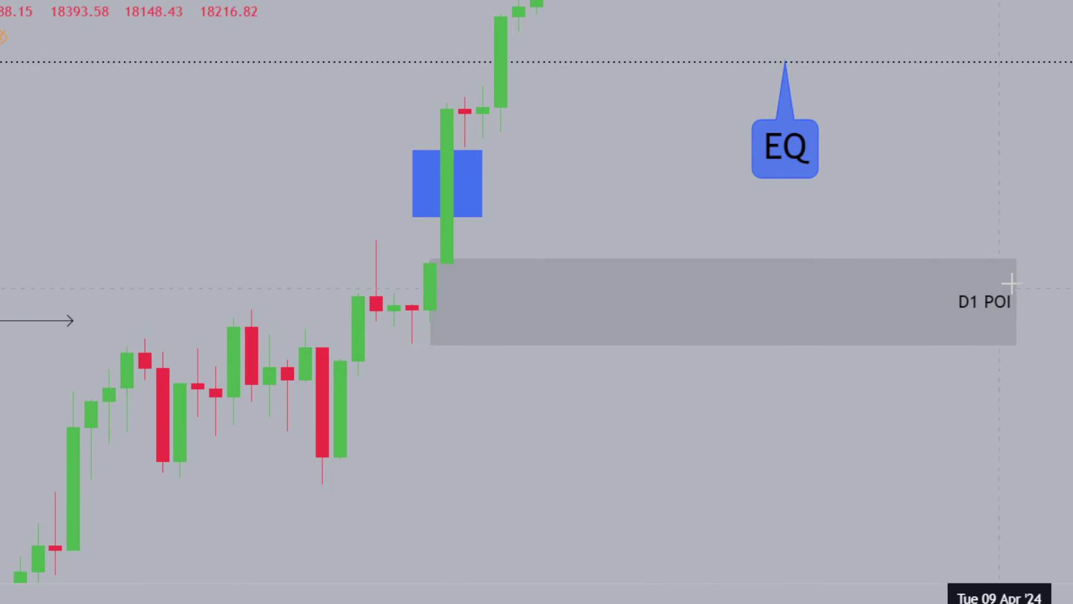
click(964, 310)
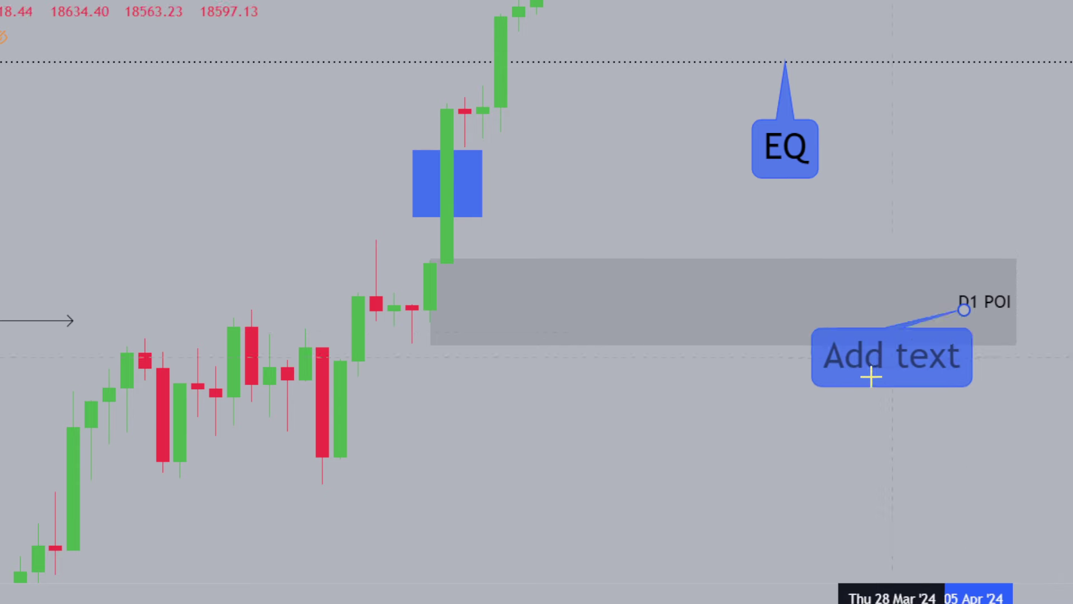
click(840, 395)
text(1))
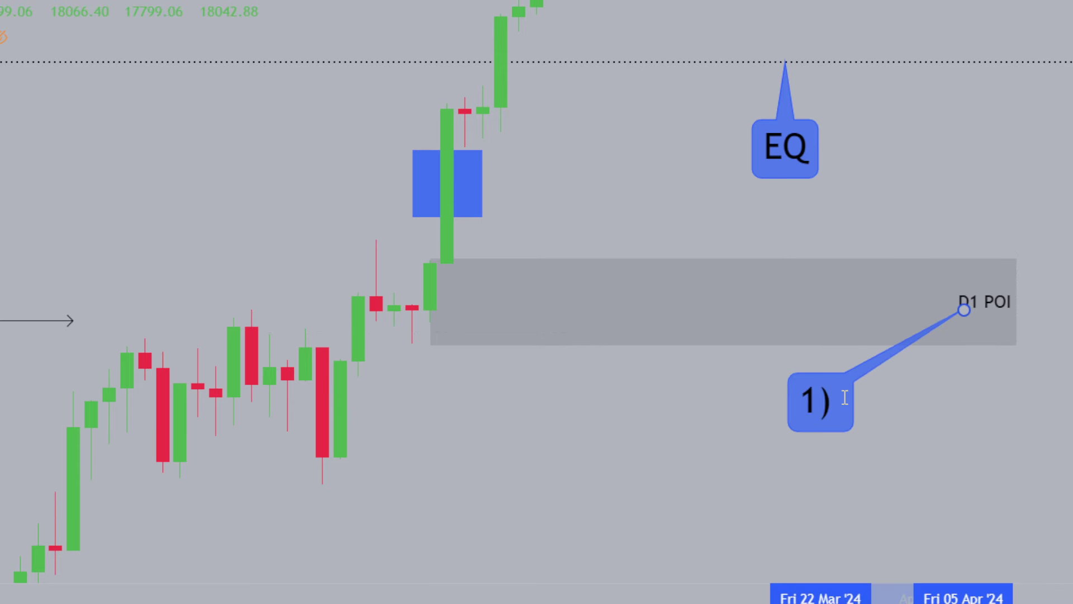
text( STRUCTURE)
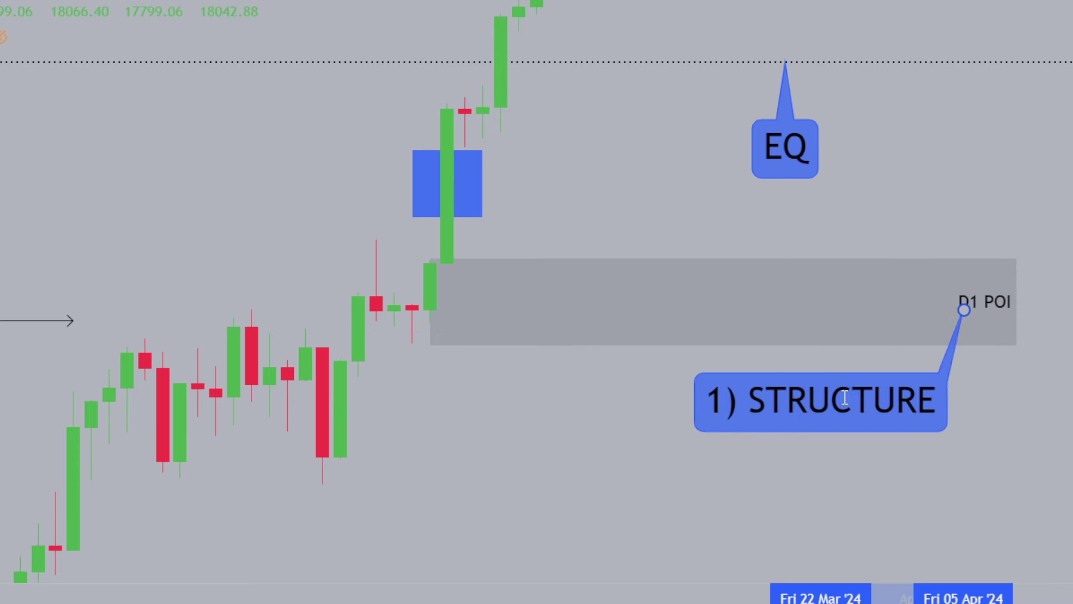
drag(4, 226, 372, 220)
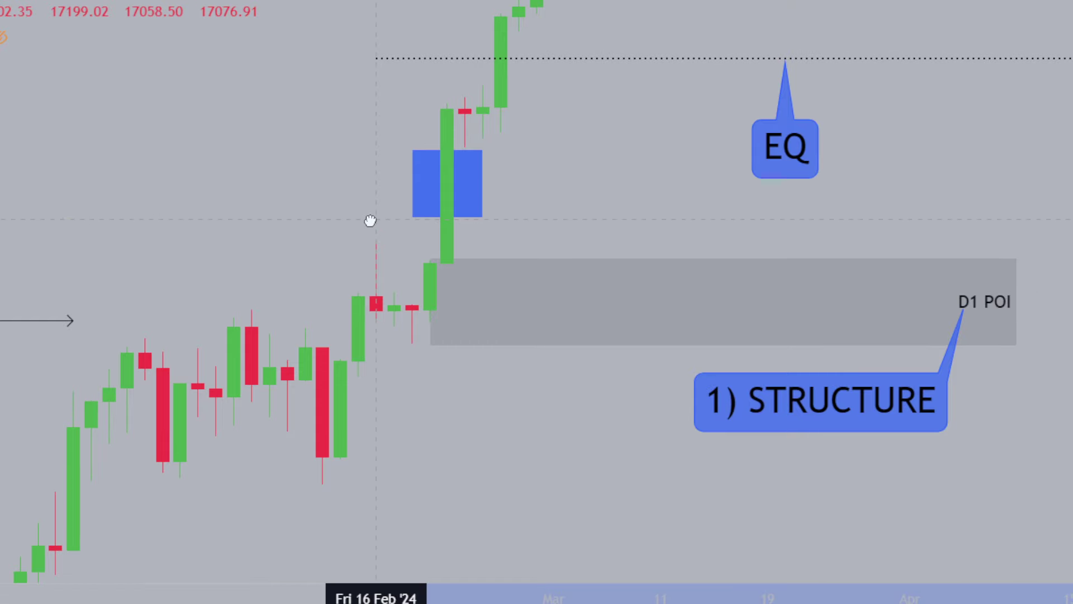
key(ctrl+z)
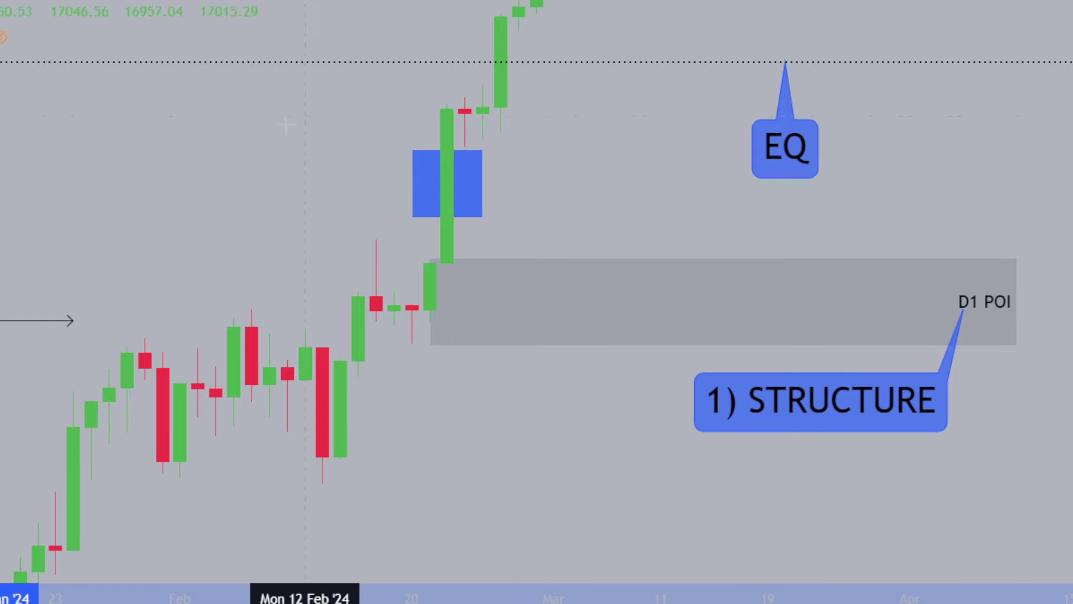
- Extend the structure callout's text with the lines "2) FVG" and "3) DISCOUNT"
click(287, 125)
drag(28, 167, 72, 180)
double_click(791, 391)
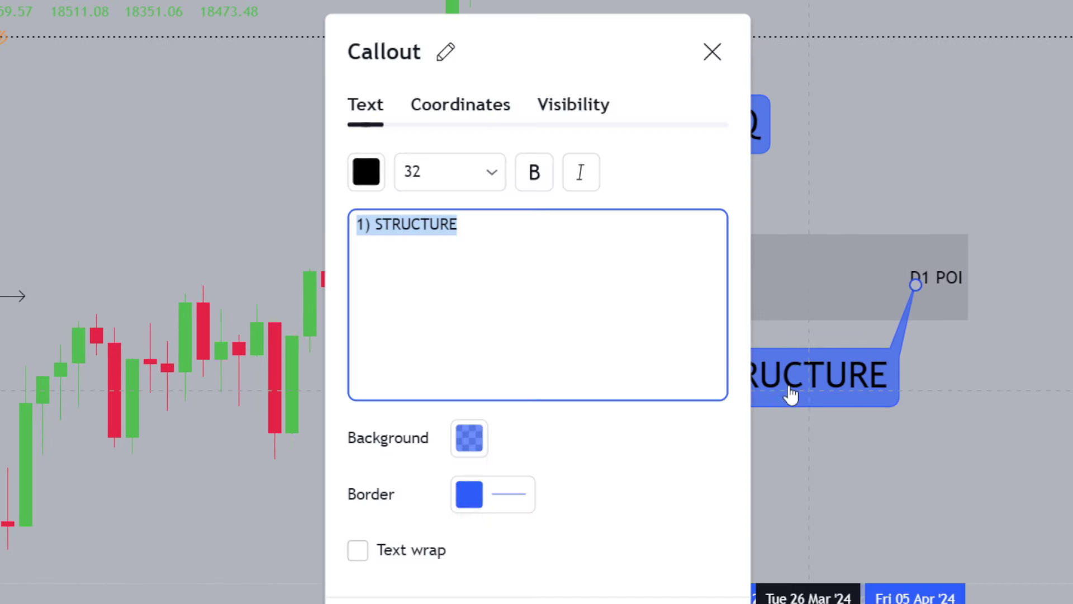
click(526, 261)
key(Return)
text(2) FVG)
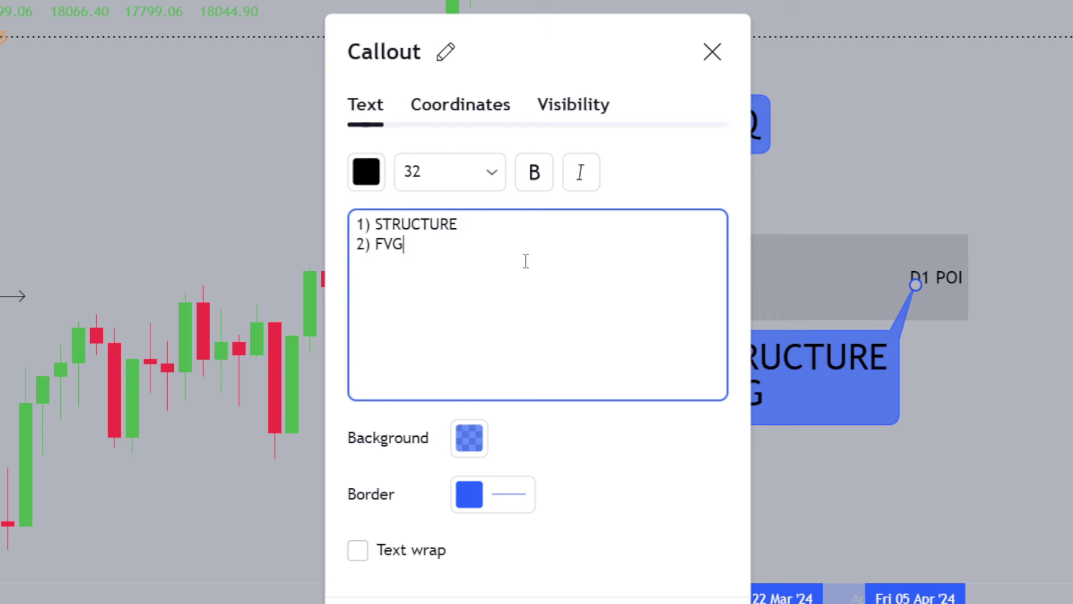
drag(560, 24, 847, 30)
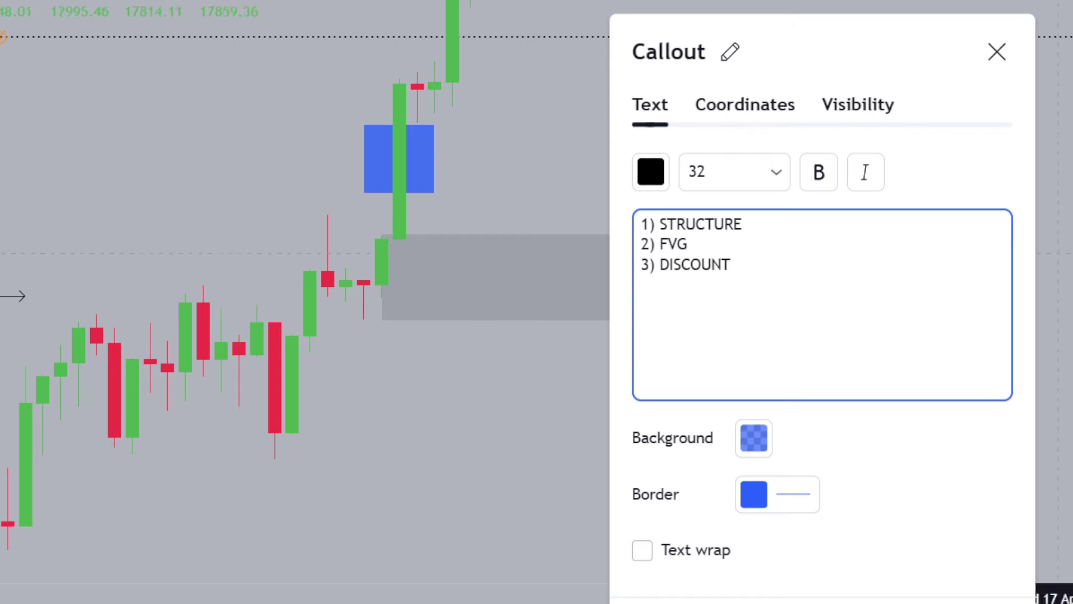
click(1058, 253)
- Delete the numbered-list callout and the EQ callout, and extend the D1 POI zone to 13 May 2024
drag(1037, 232, 682, 258)
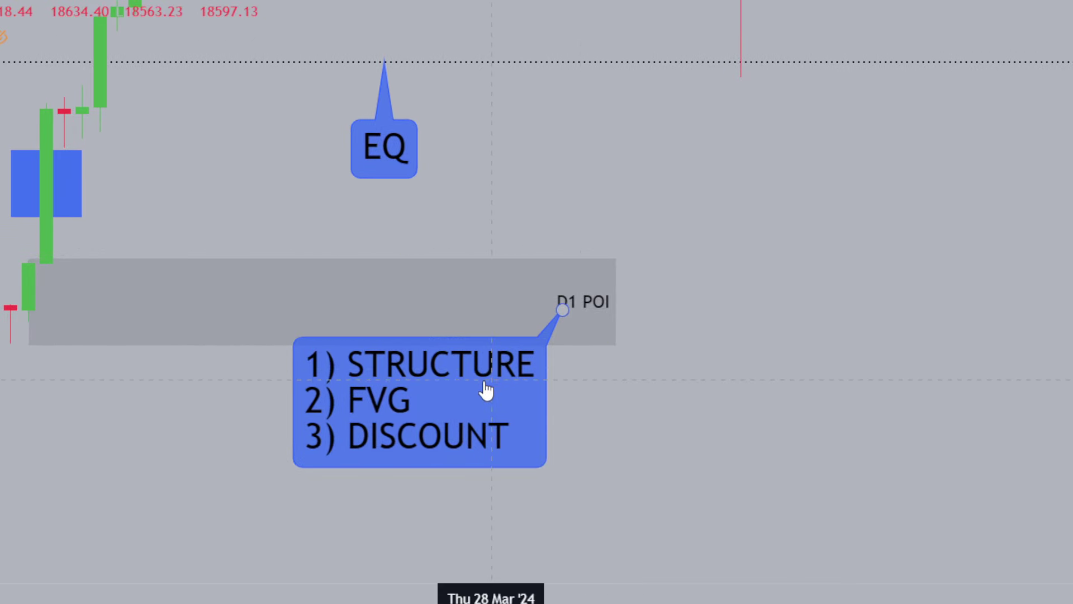
click(468, 434)
key(Delete)
drag(678, 356, 503, 377)
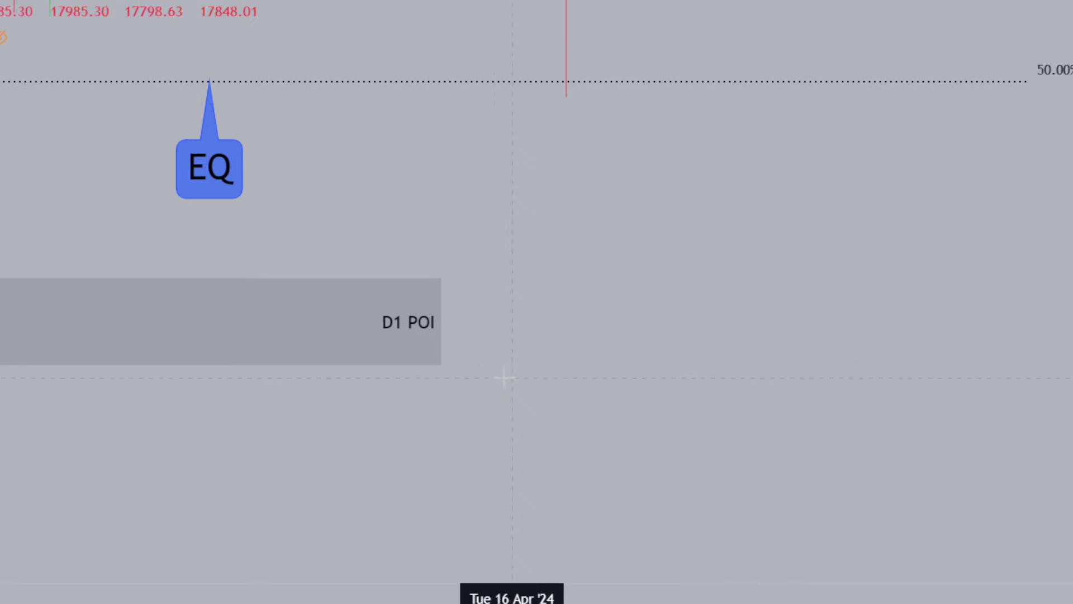
drag(445, 322, 850, 319)
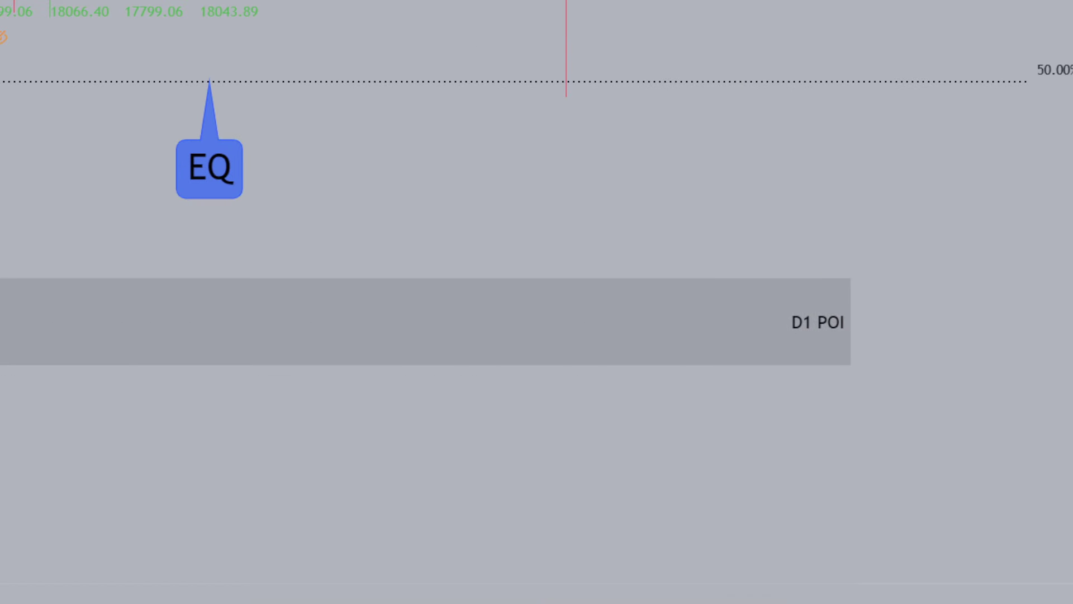
click(229, 215)
key(Delete)
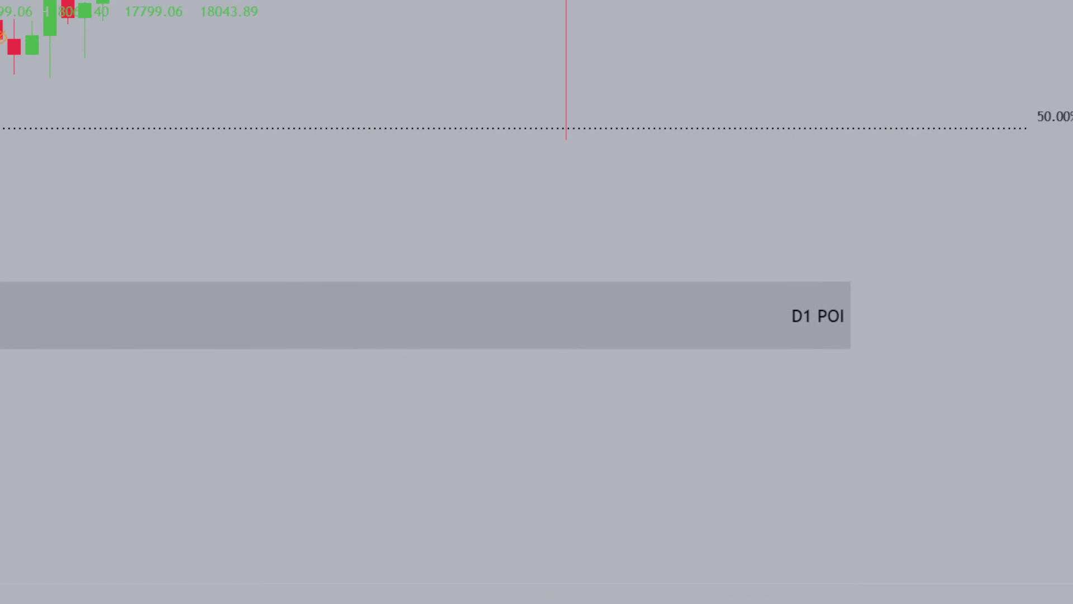
- Draw a blue zigzag path from the latest candle down to the D1 POI label, with its second peak at 1 May 2024
scroll(515, 601, down, 5)
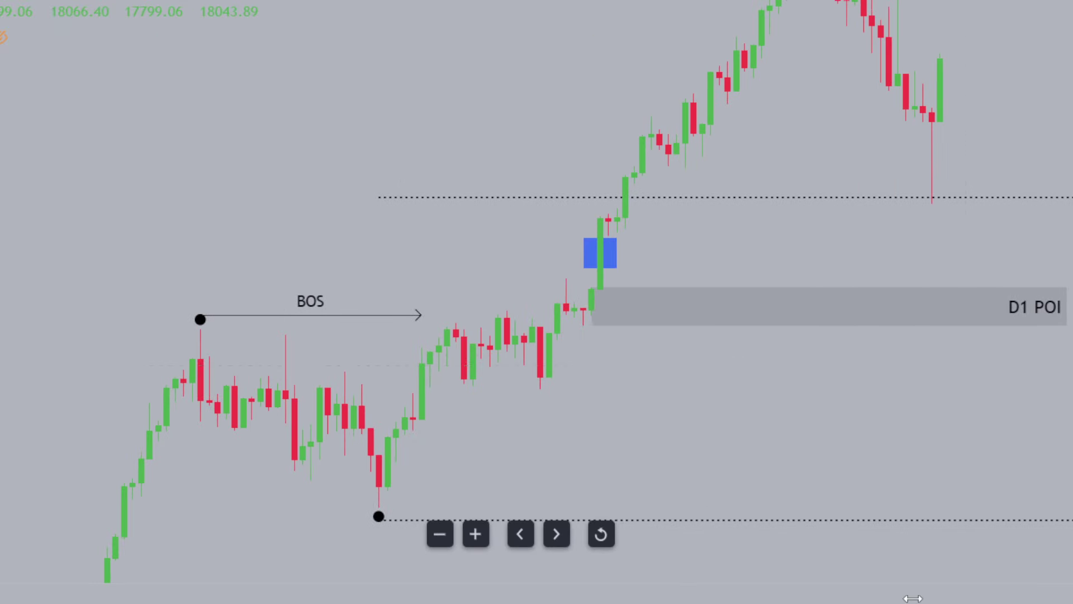
scroll(692, 374, up, 3)
drag(1068, 335, 1008, 364)
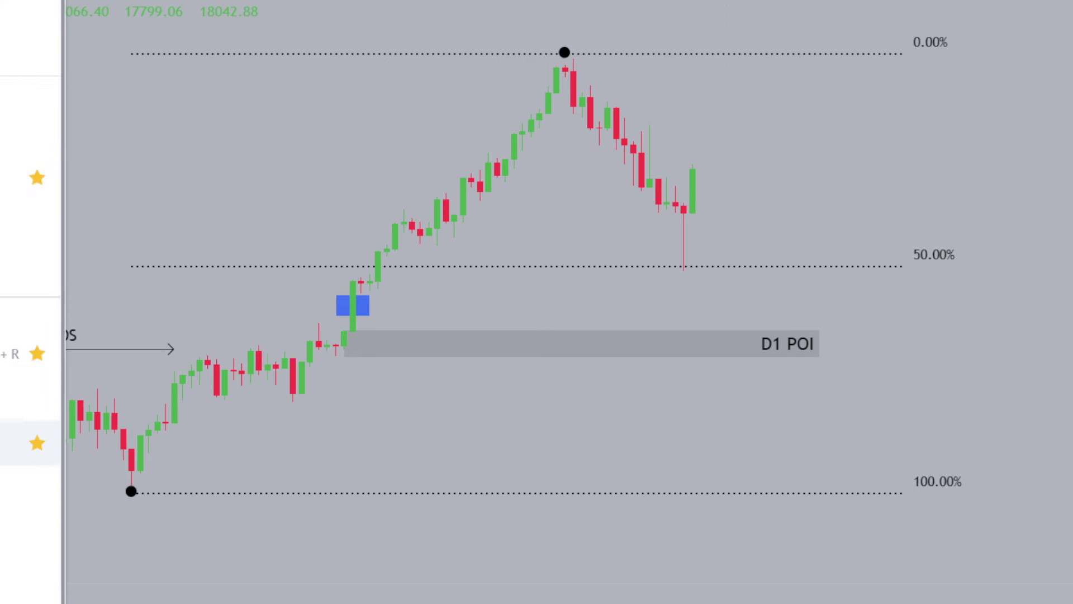
click(734, 243)
click(744, 228)
double_click(800, 341)
drag(744, 228, 751, 192)
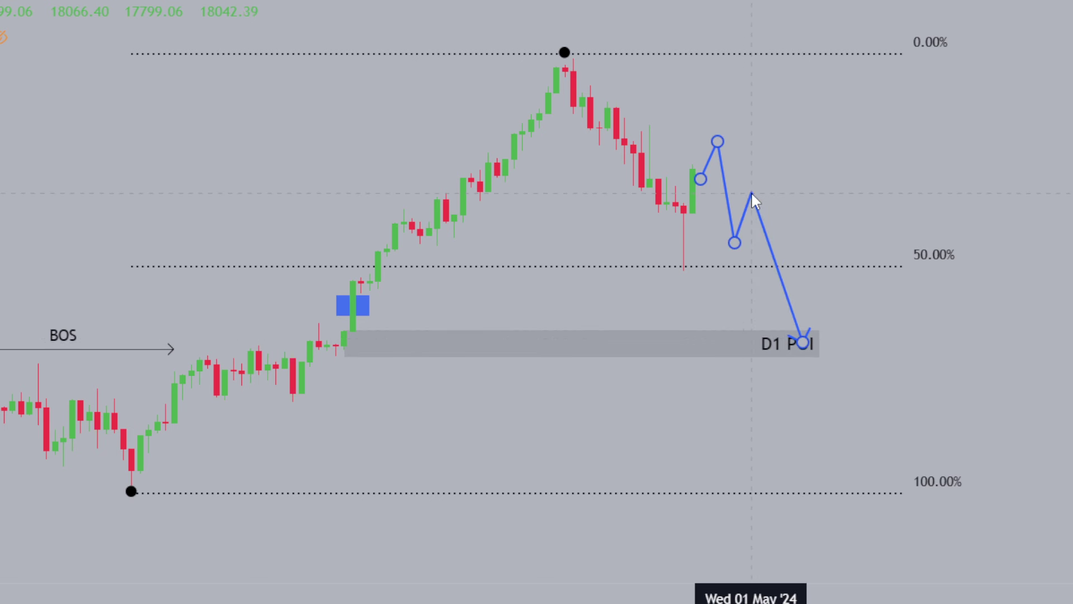
click(821, 168)
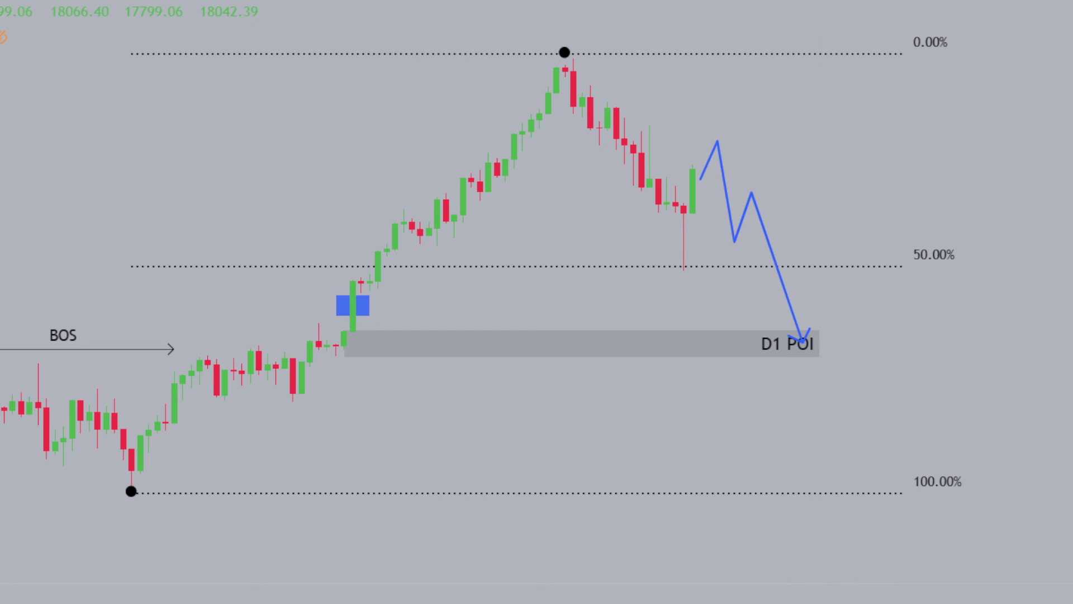
- Add a callout reading "1) STRUCTURE" above the BOS arrow, pointing to its label
click(63, 322)
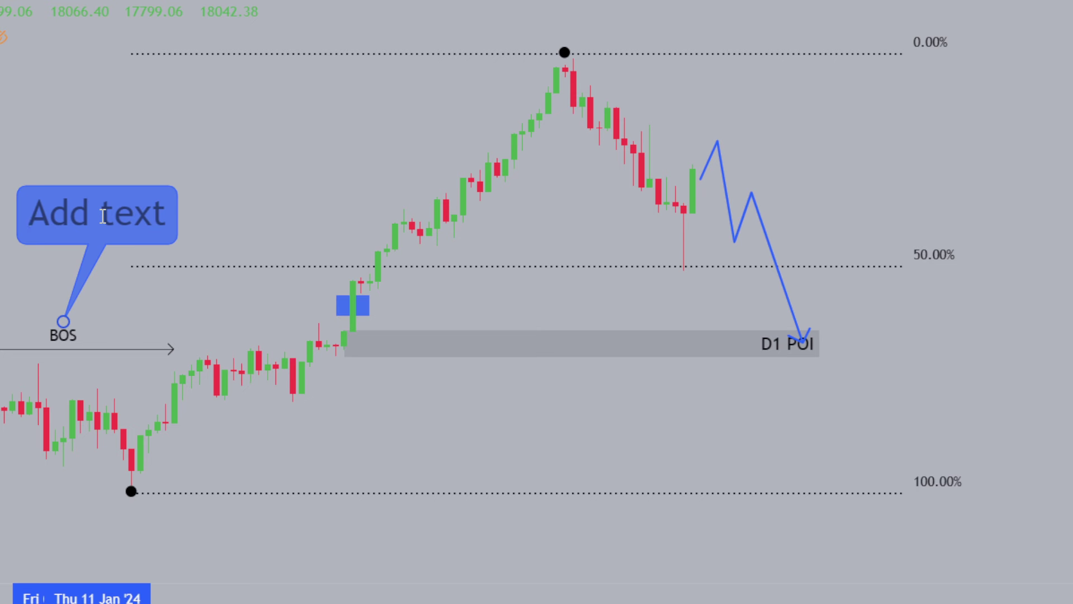
text(1) STRUCT)
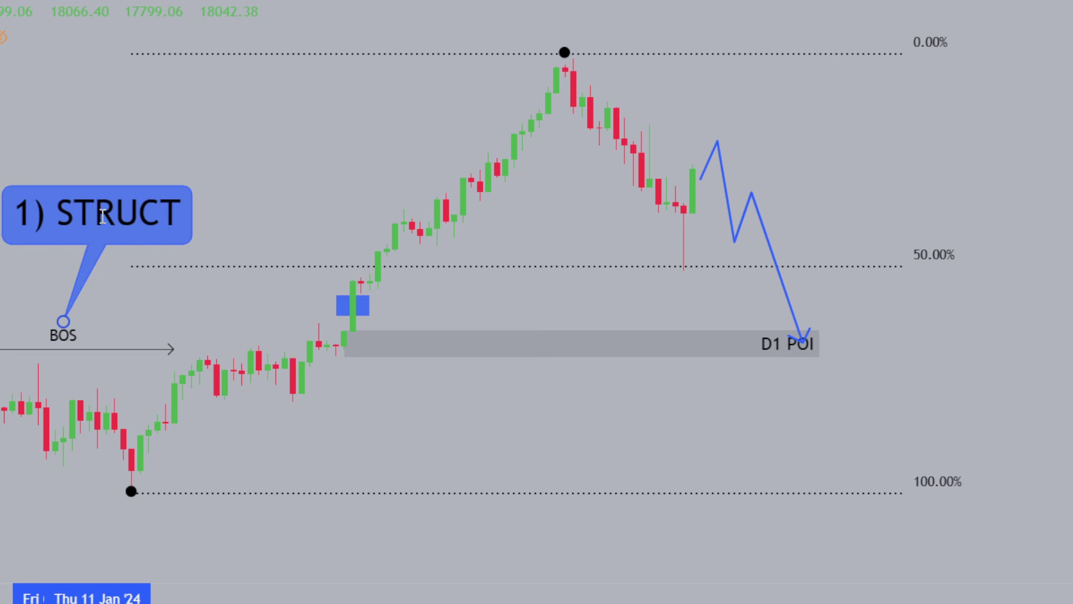
text(URE)
click(249, 163)
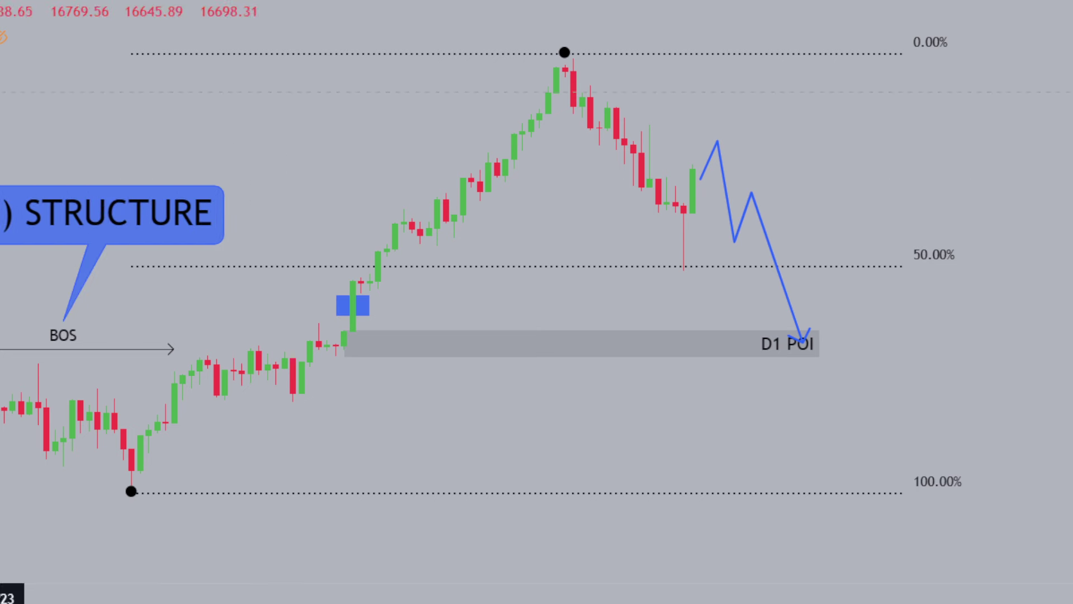
- Add a callout reading "FVG" pointing to the blue gap rectangle and one reading "DISCOUNT" pointing to the 50.00% label
drag(352, 309, 435, 427)
text(FVG)
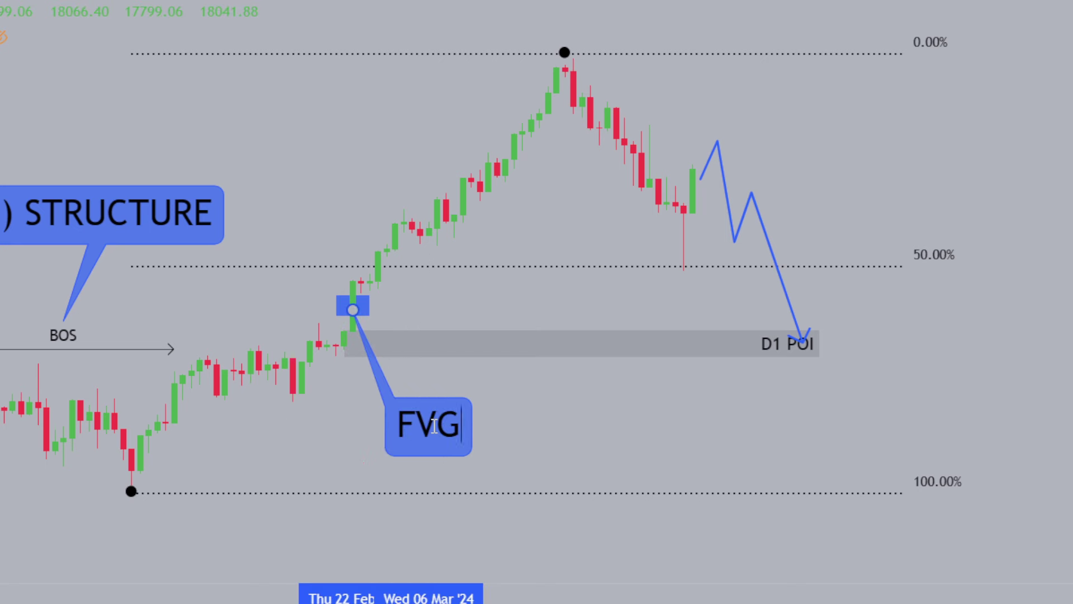
click(565, 449)
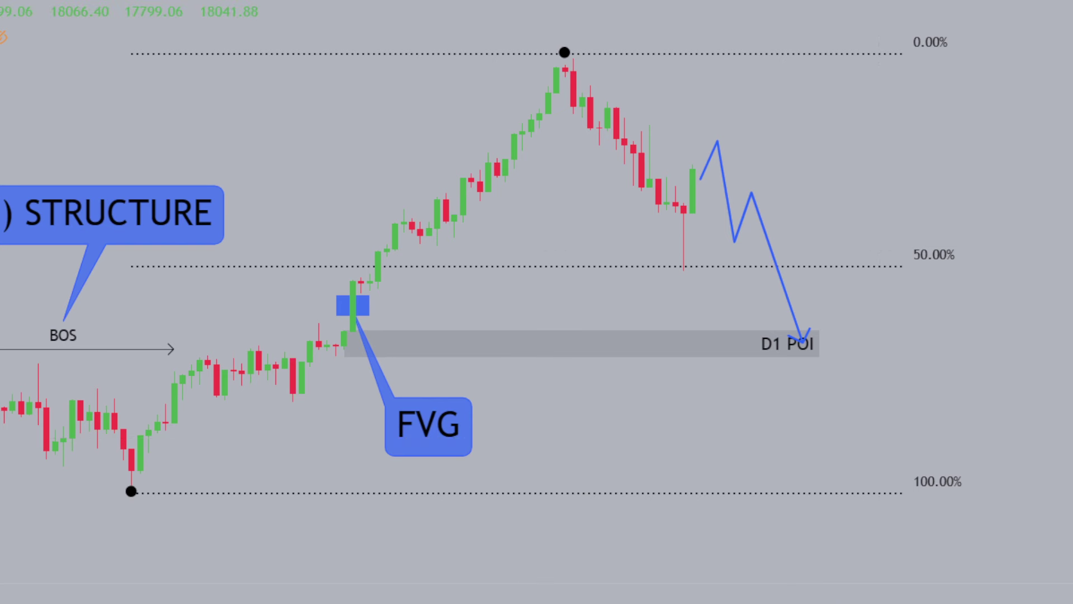
drag(938, 266, 925, 378)
text(DISCOUNT)
click(1043, 266)
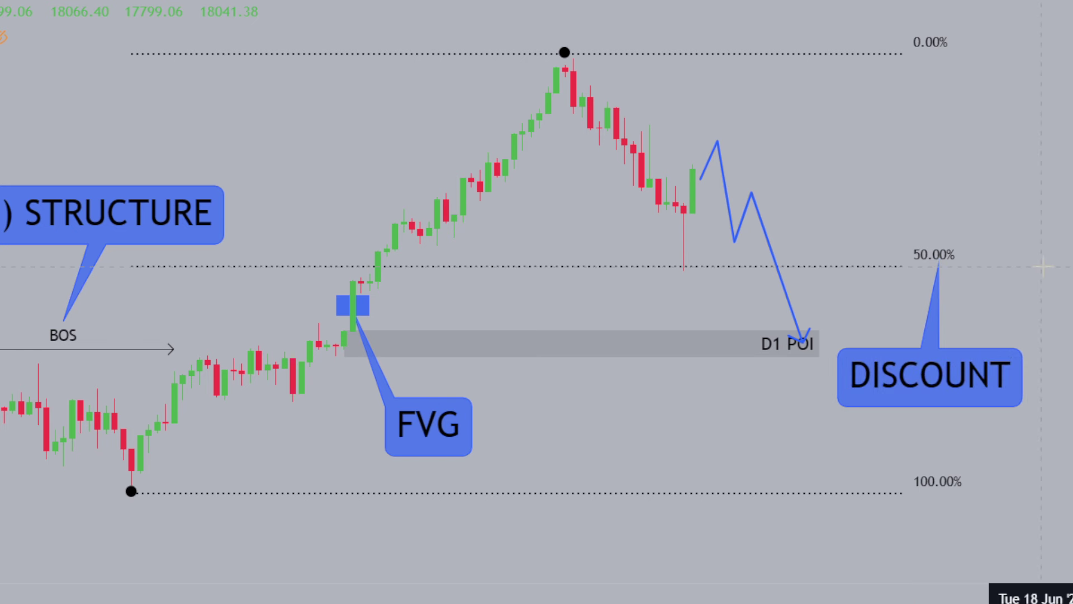
- Delete the STRUCTURE, FVG and DISCOUNT callouts and the projected path to the D1 POI zone
click(180, 225)
key(Delete)
click(420, 434)
key(Delete)
click(958, 383)
key(Delete)
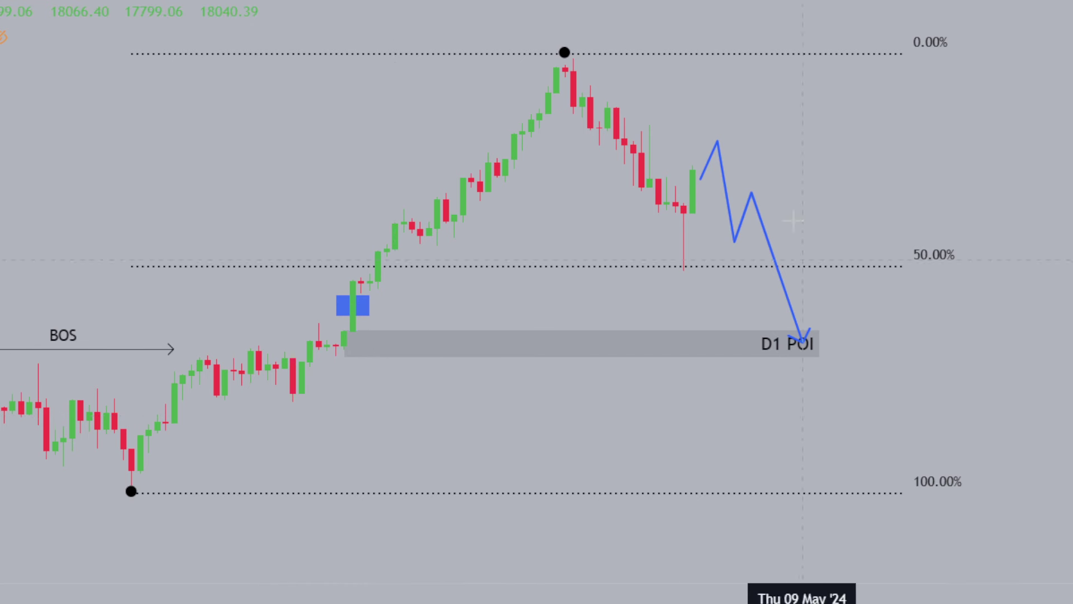
key(Delete)
- Draw a rising zigzag path from 23 April 2024 to above the 0.00% level and delete it
drag(927, 161, 963, 180)
double_click(1072, 180)
drag(1032, 179, 956, 179)
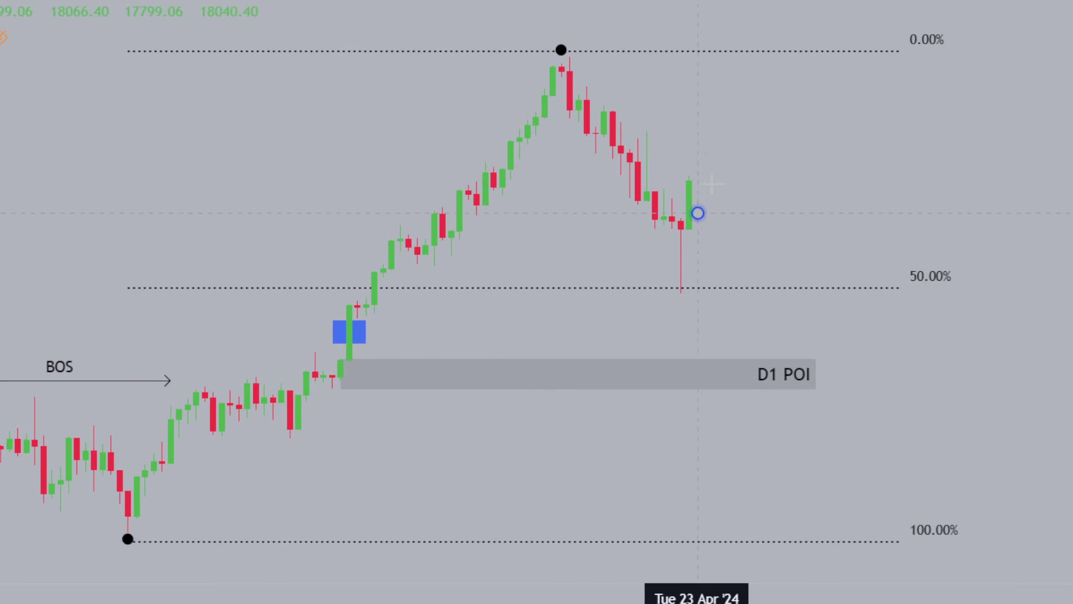
click(698, 213)
click(722, 150)
click(757, 202)
double_click(809, 27)
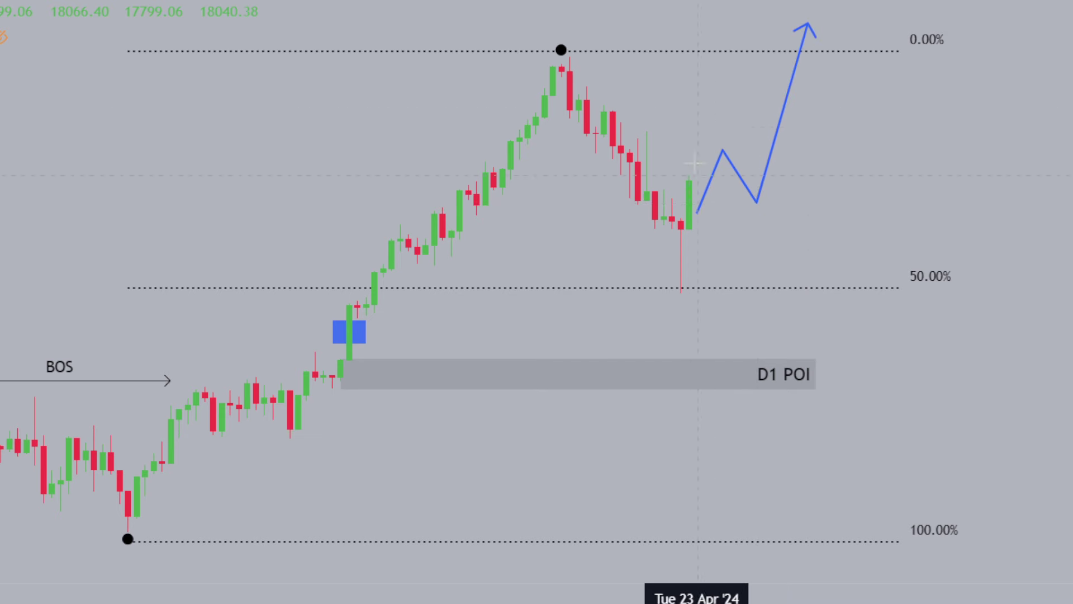
click(752, 207)
key(Delete)
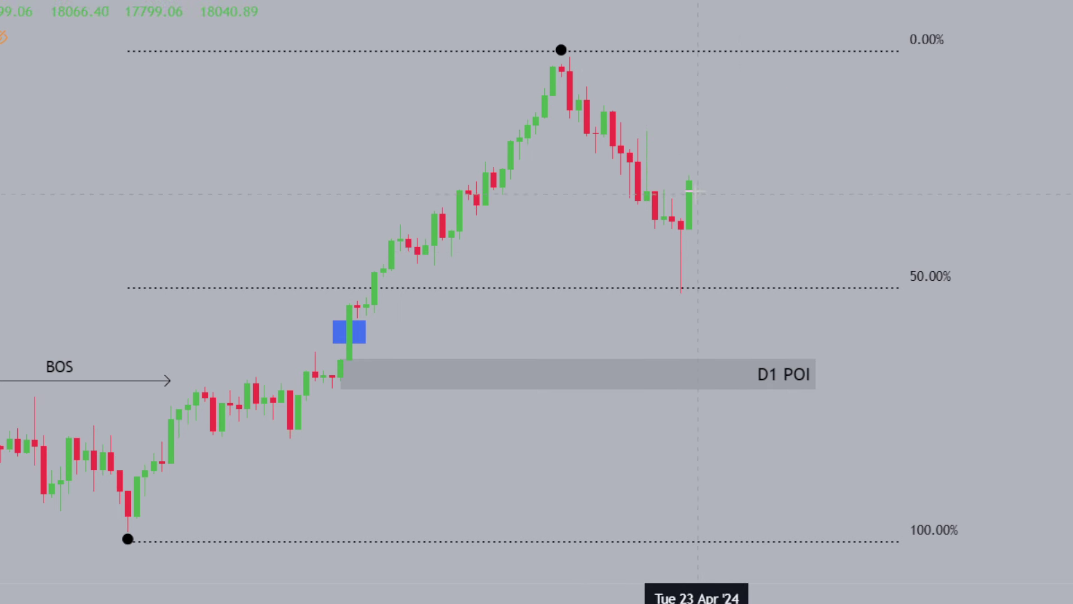
- Draw a falling zigzag path from the latest candle into the D1 POI zone, ending at 9 May 2024
click(732, 269)
click(749, 232)
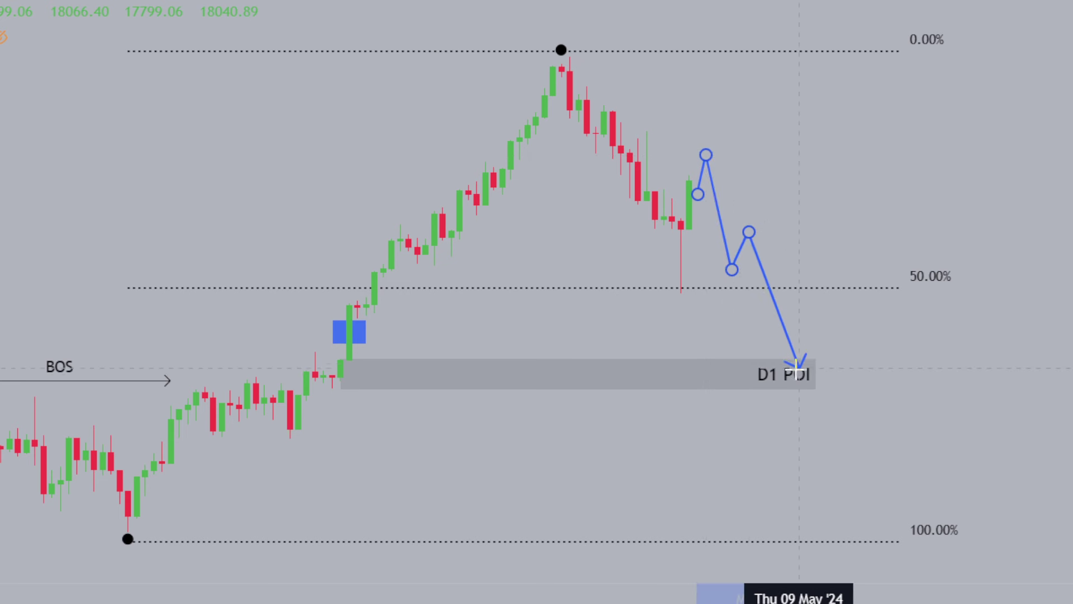
double_click(798, 374)
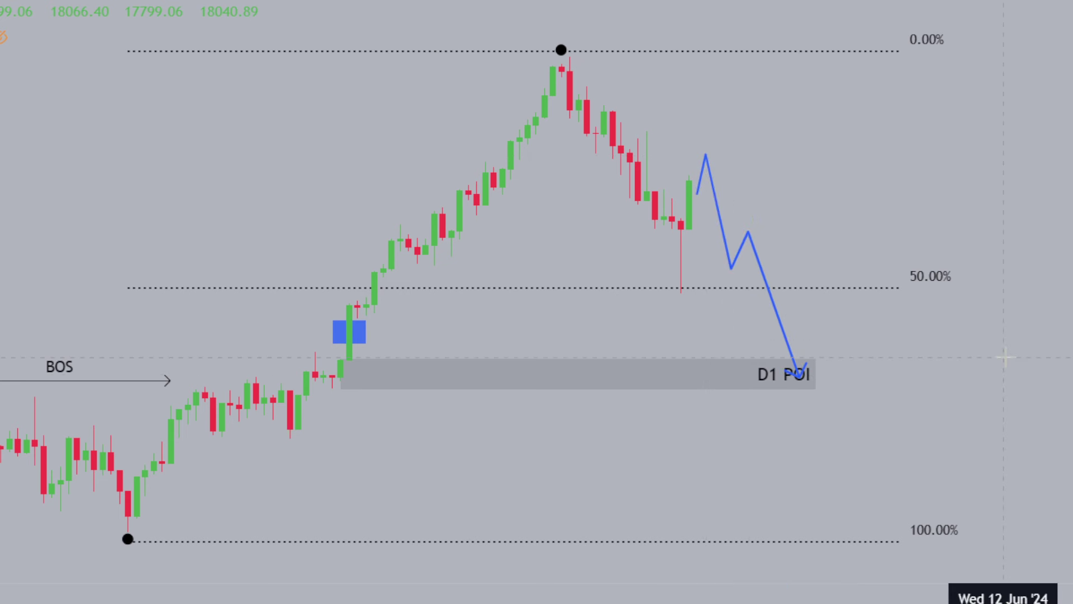
- Add a callout reading "17176" below the D1 POI zone, pointing into the zone at 11 April 2024
click(805, 373)
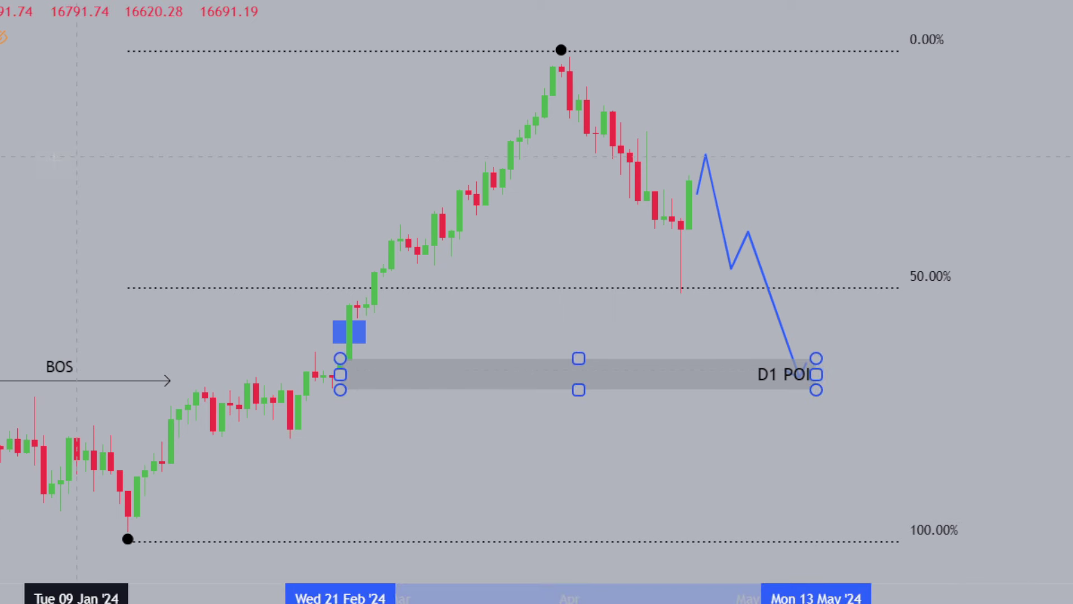
key(Escape)
click(629, 379)
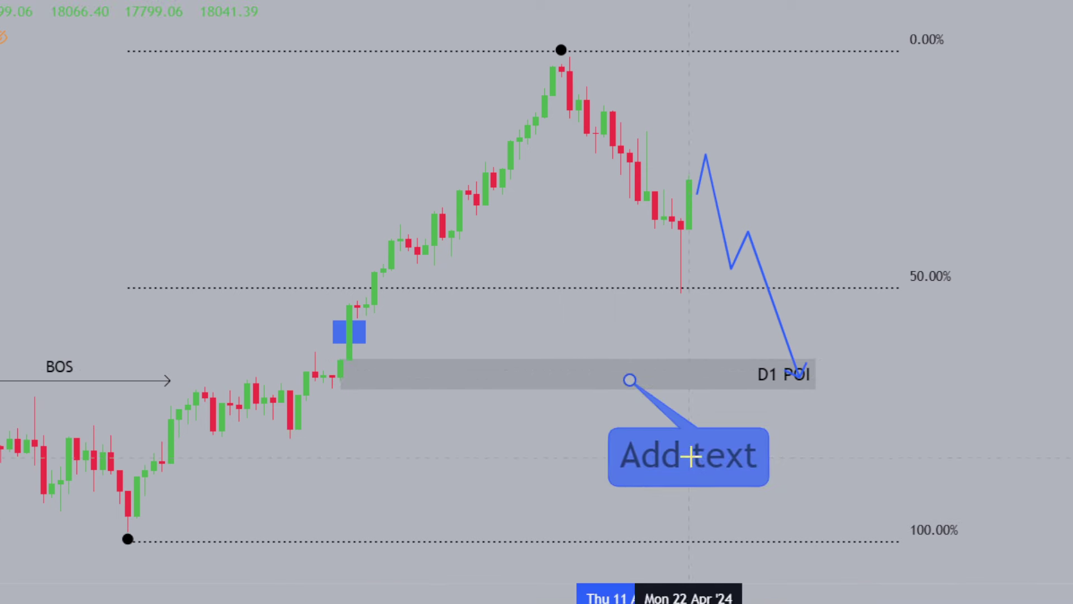
text(17)
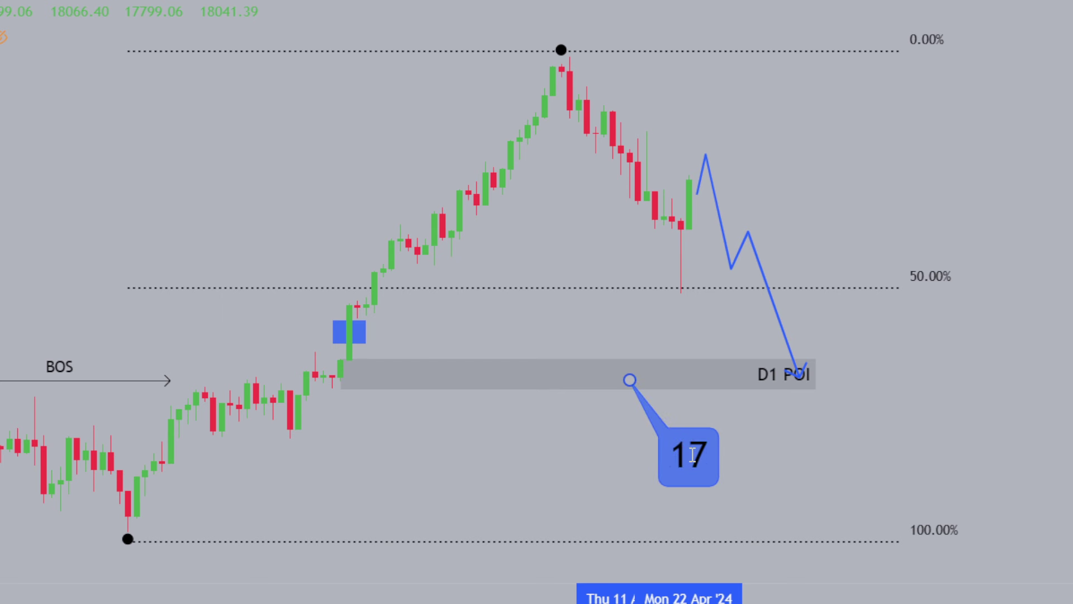
text(176)
click(969, 418)
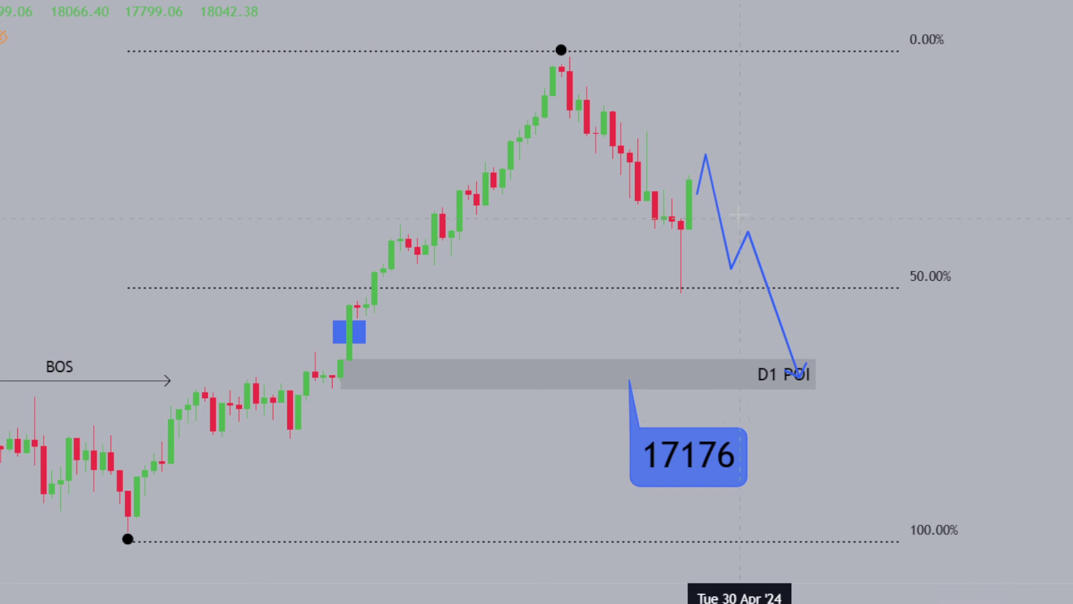
- Delete the falling projection path, the 17176 callout and the D1 POI zone
click(709, 158)
key(Delete)
click(719, 455)
key(Delete)
click(816, 372)
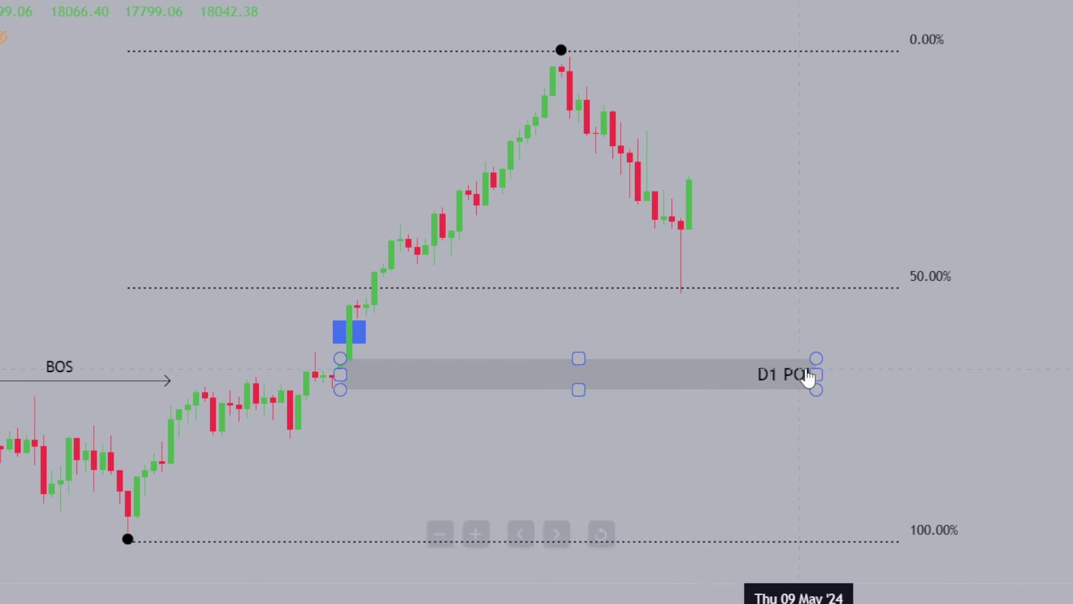
key(Delete)
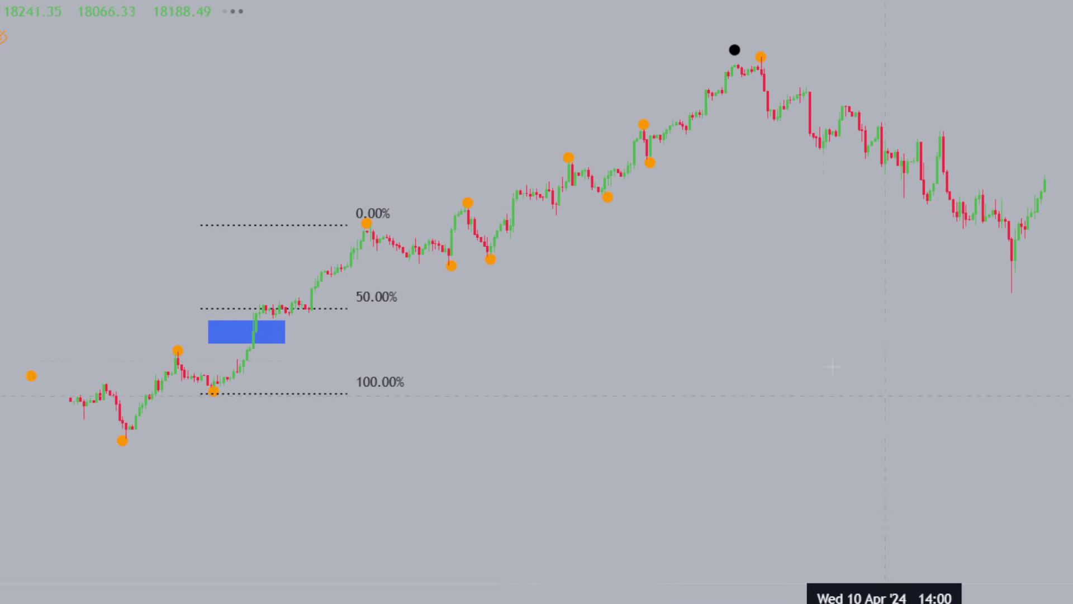
- Move the black circle marker beside the orange marker at the chart's highest swing on the lower timeframe
drag(806, 368, 766, 418)
drag(1072, 345, 1072, 163)
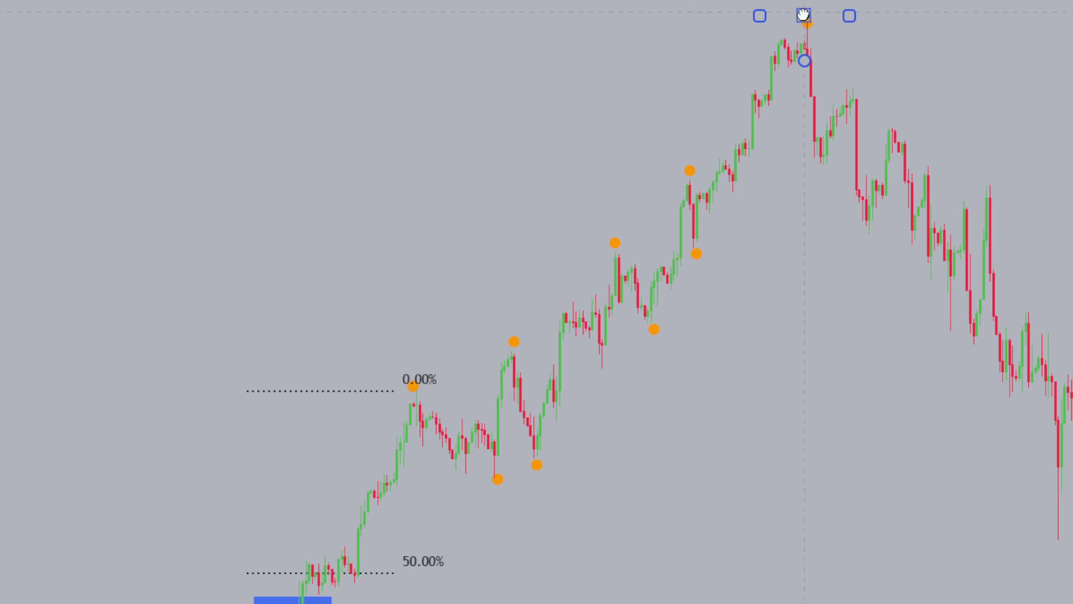
scroll(421, 602, up, 6)
- Draw a horizontal arrow with the text "BOS" from the last orange swing-low marker before the peak to the candles that break it
drag(509, 380, 596, 423)
drag(1072, 263, 1072, 186)
drag(1036, 186, 970, 221)
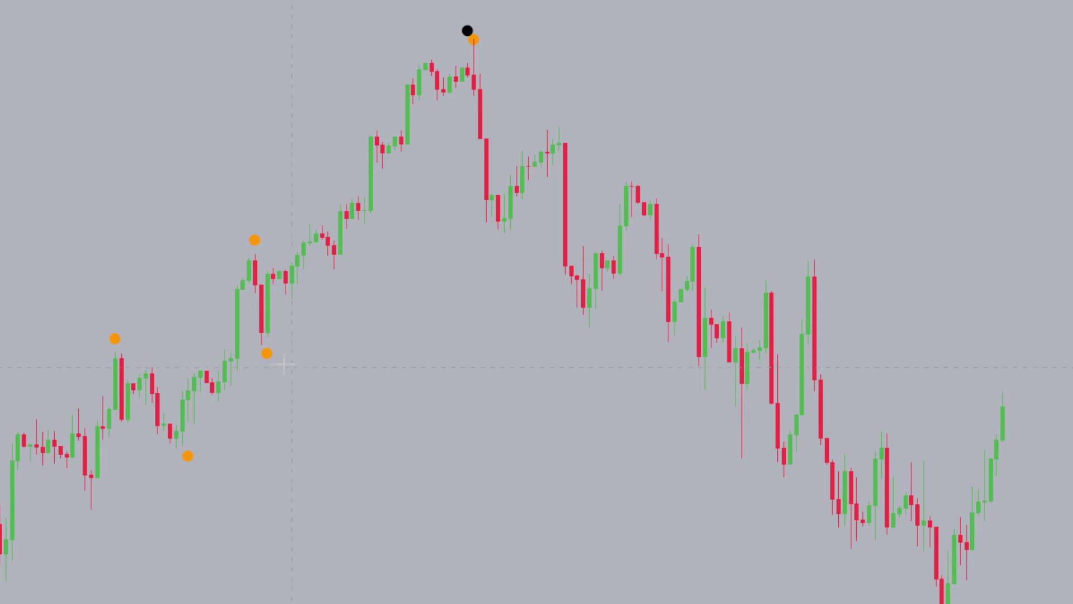
click(627, 353)
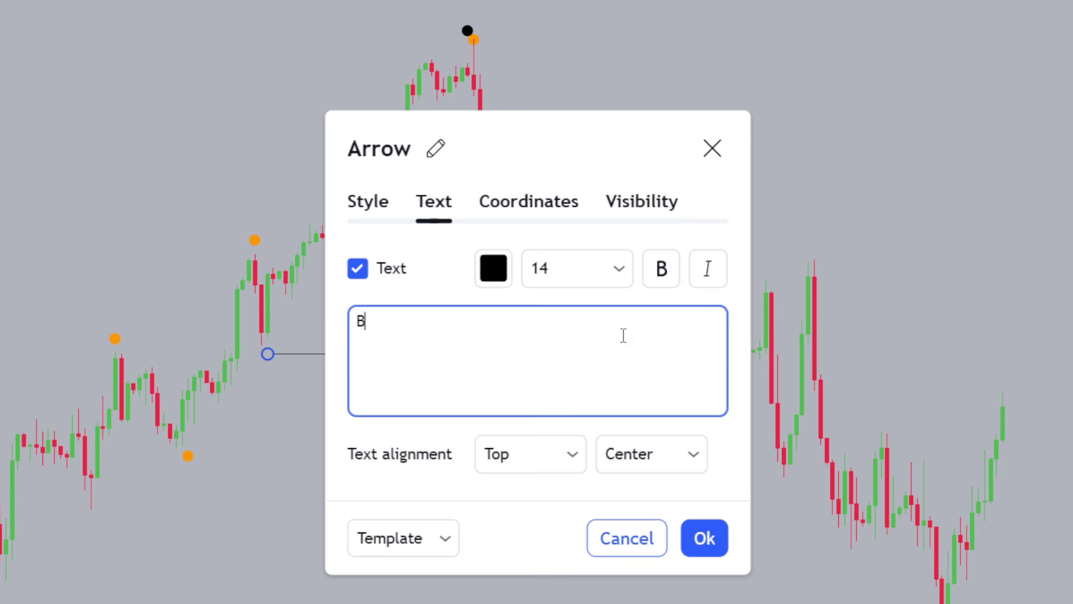
- Turn off the BOS arrow's visibility on weekly and monthly timeframes
click(641, 202)
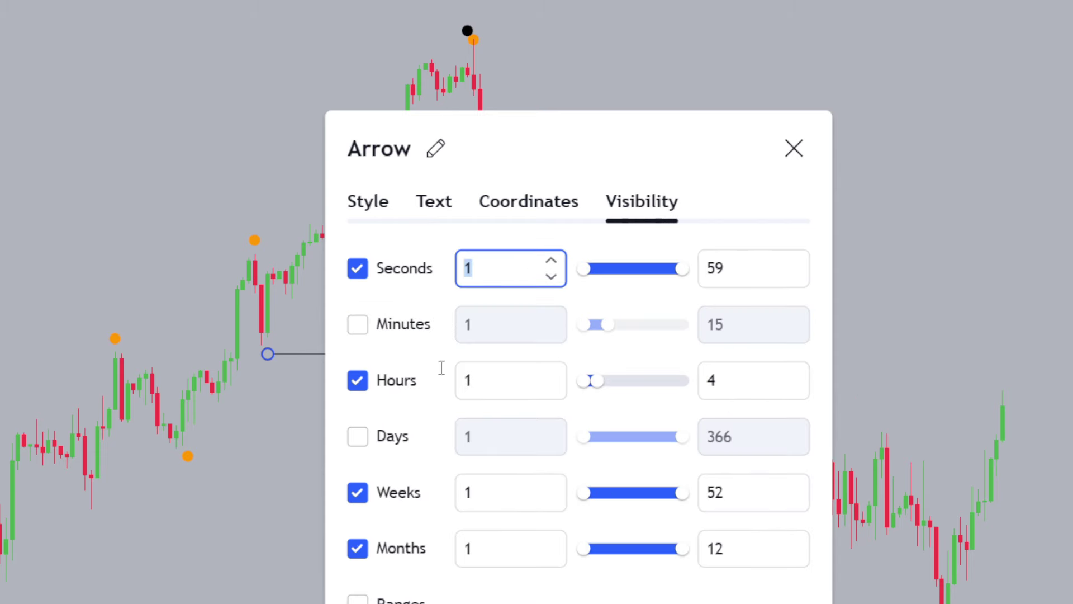
click(358, 493)
click(358, 548)
click(261, 520)
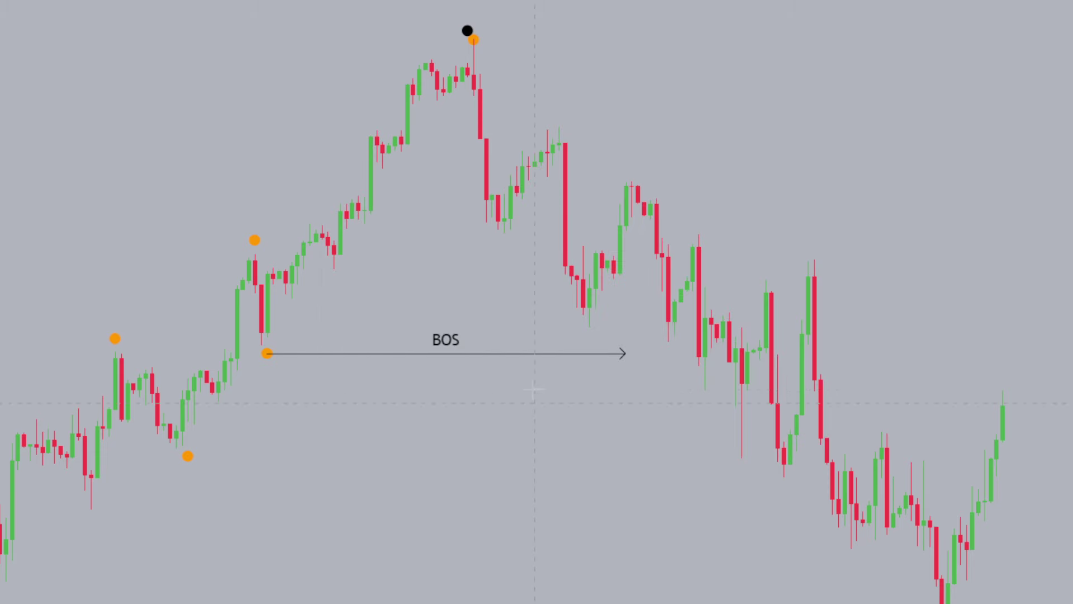
- Set the BOS arrow's vertical text alignment to Bottom
double_click(443, 355)
click(548, 474)
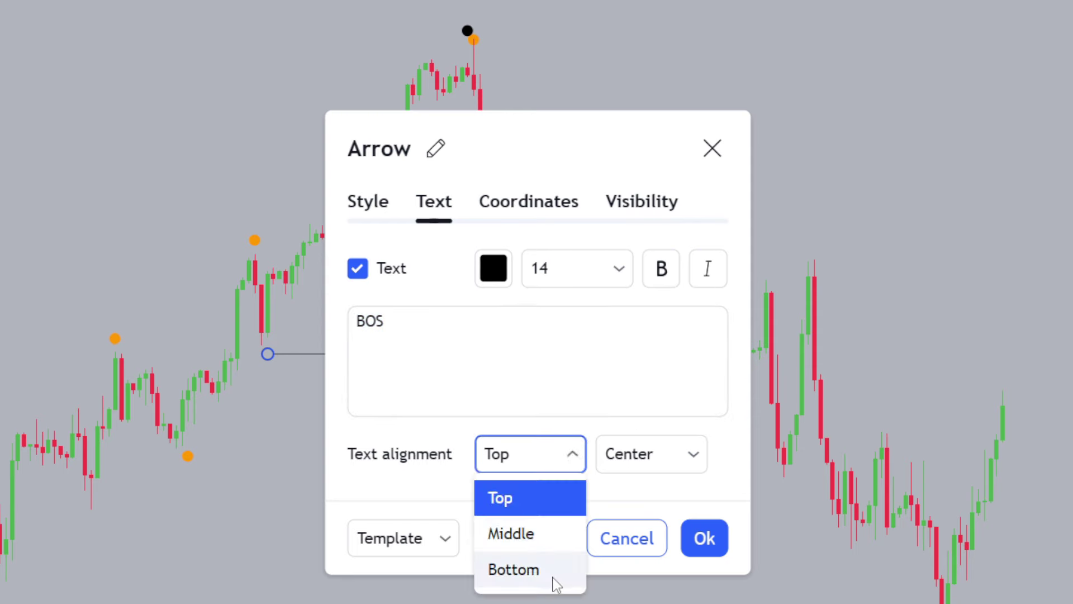
click(553, 582)
click(704, 538)
- Place a circle marker at the tip of the long lower wick after the first BOS arrow and colour it orange
drag(958, 347, 693, 318)
mouse_move(1062, 246)
mouse_down()
mouse_move(1062, 280)
mouse_move(1055, 259)
mouse_up()
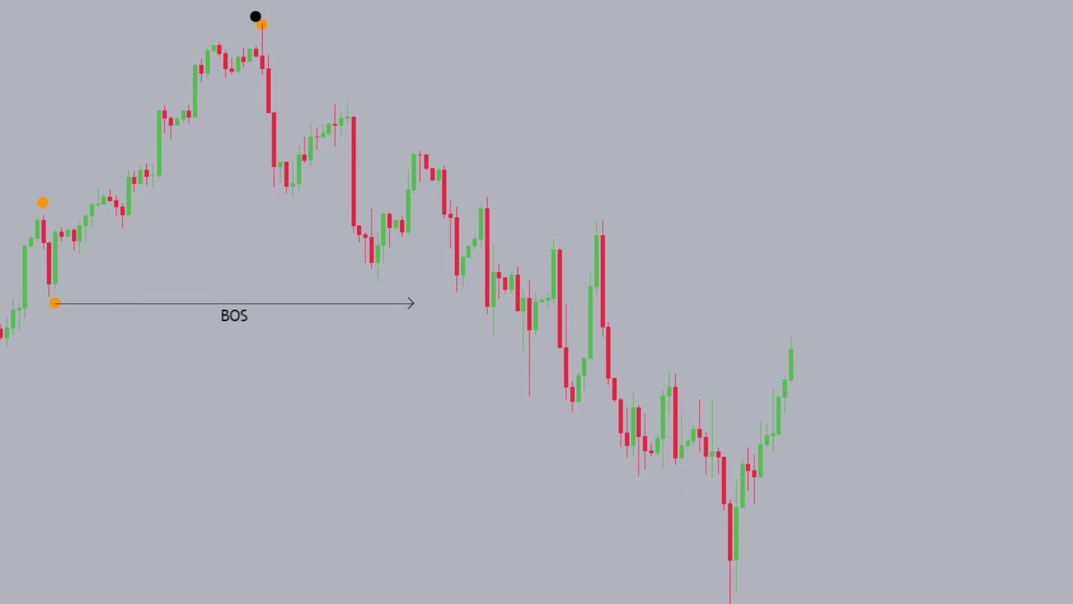
key(Escape)
drag(212, 434, 248, 434)
key(Escape)
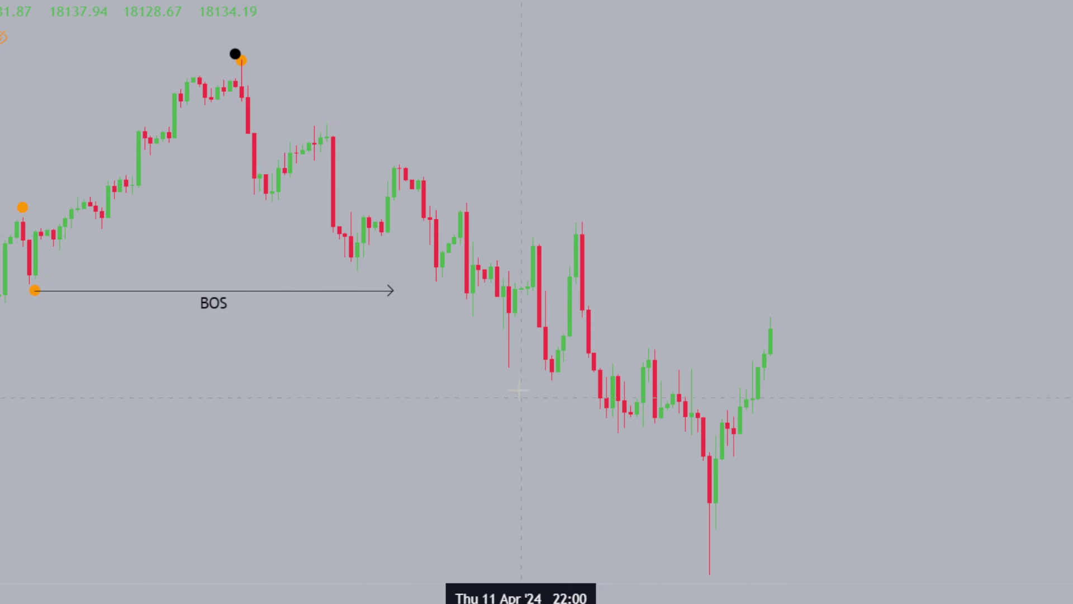
click(508, 371)
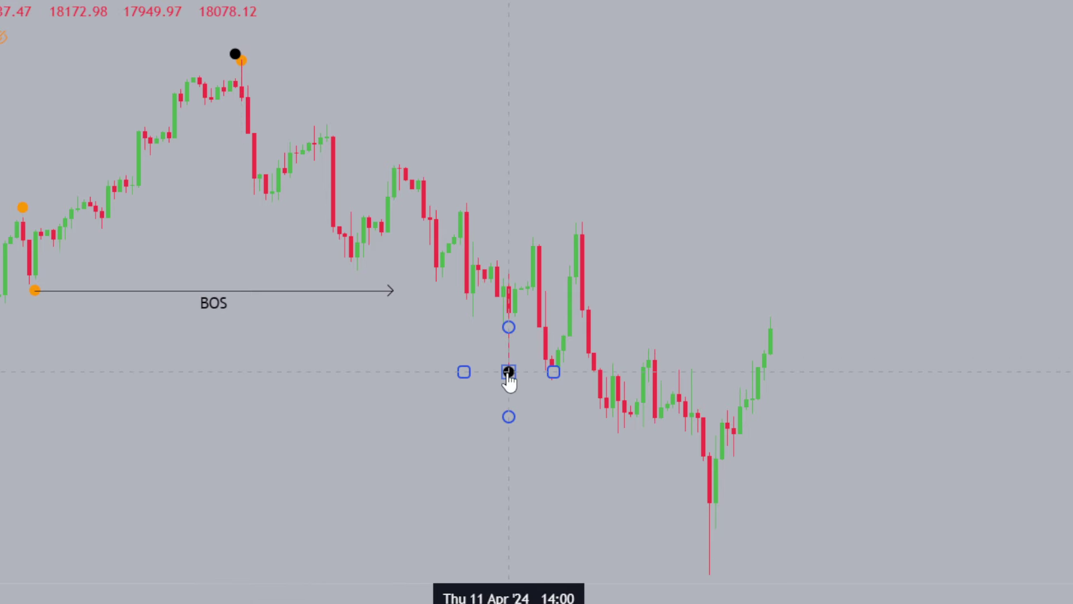
double_click(509, 374)
click(317, 474)
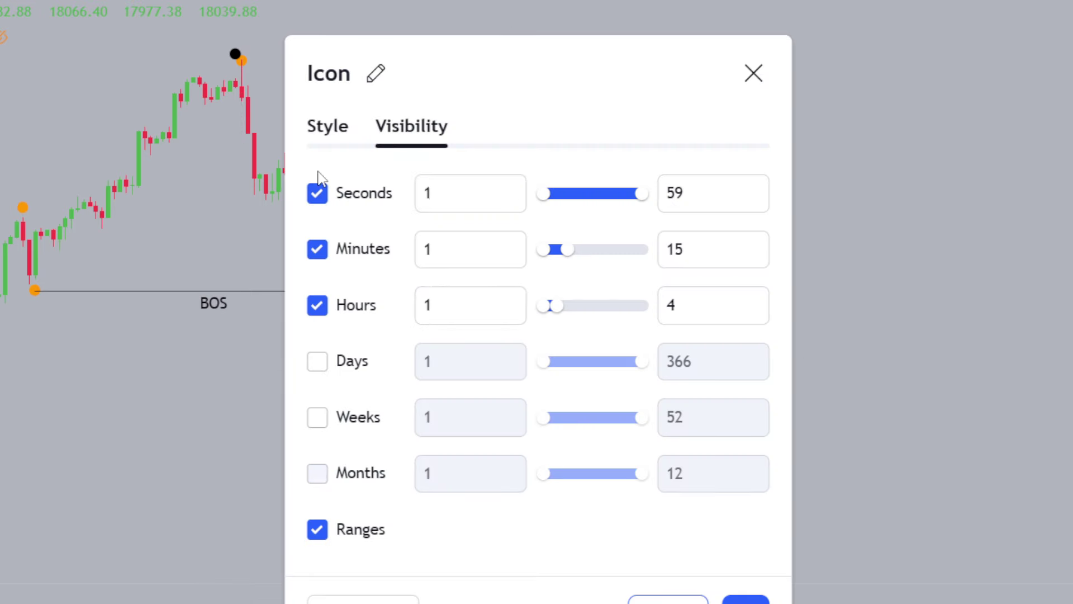
click(328, 126)
click(386, 193)
click(412, 270)
key(Return)
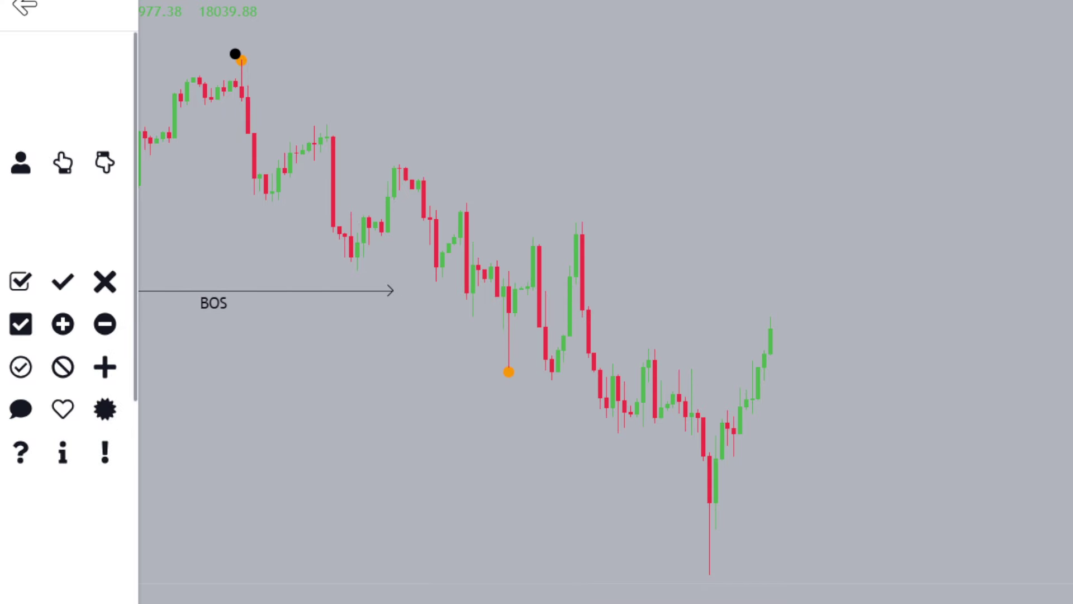
- Place orange circle markers on the swing high after the marked low and on the chart's lowest wick
click(582, 219)
click(709, 573)
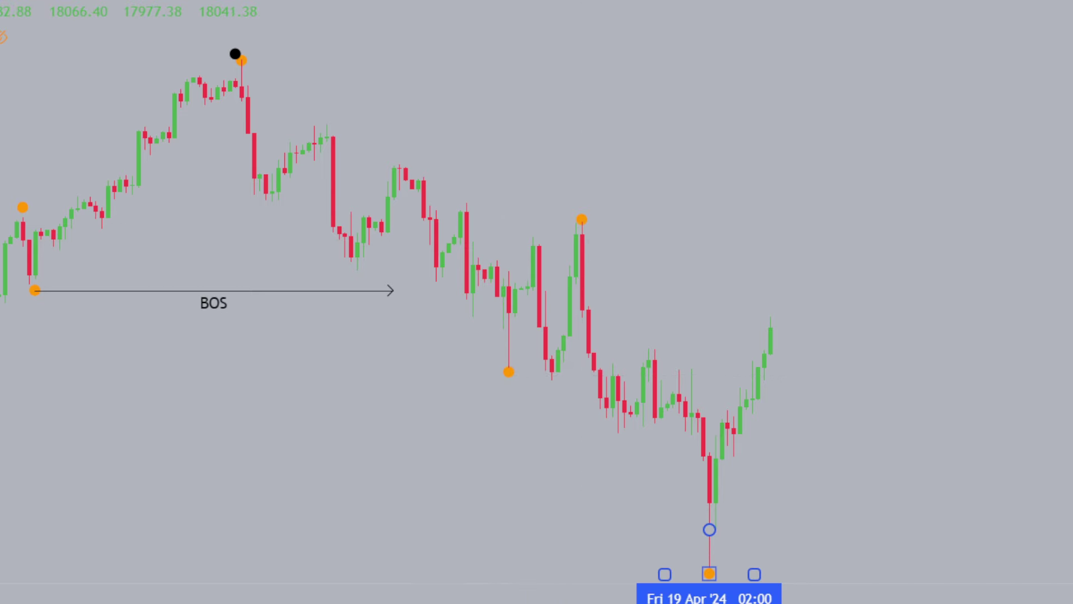
click(978, 330)
- Draw a horizontal arrow with the text "BOS" from the new orange swing-low marker to the candles that break below it
drag(1057, 290, 1072, 196)
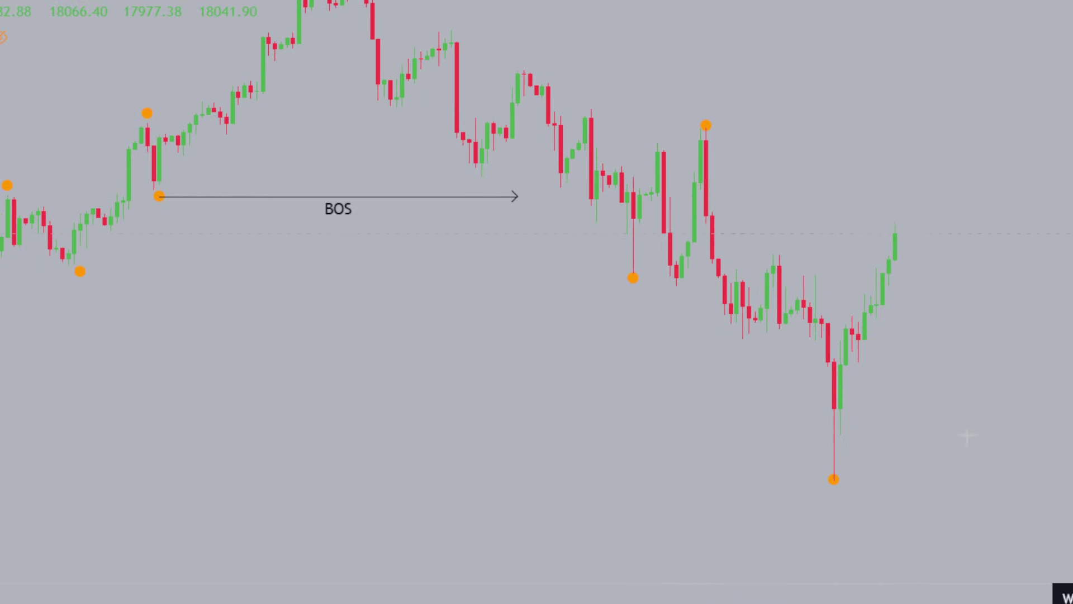
drag(671, 596, 506, 594)
drag(286, 388, 273, 394)
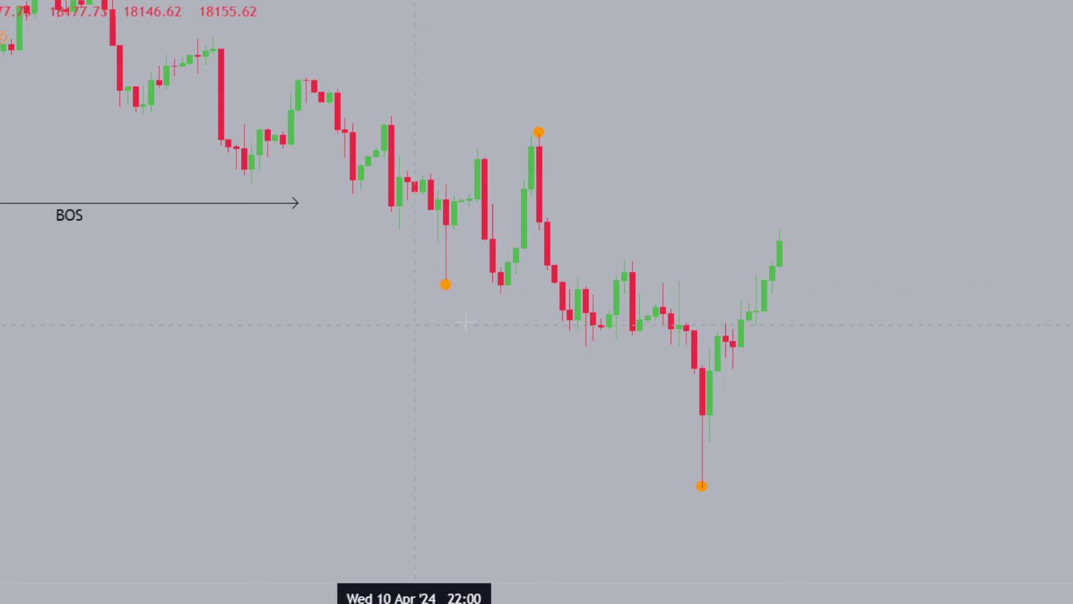
click(446, 285)
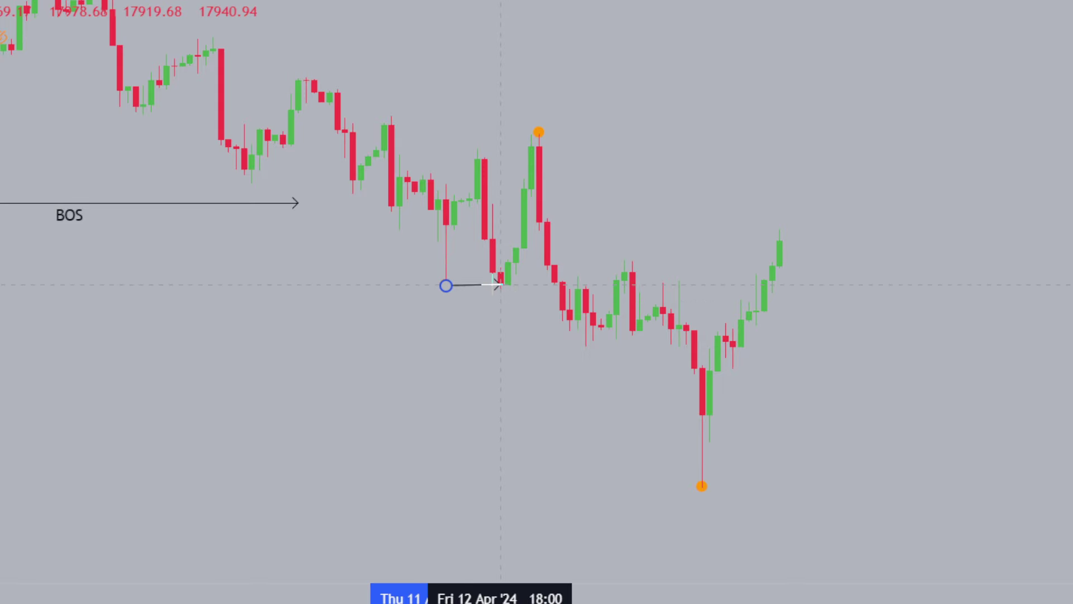
double_click(543, 286)
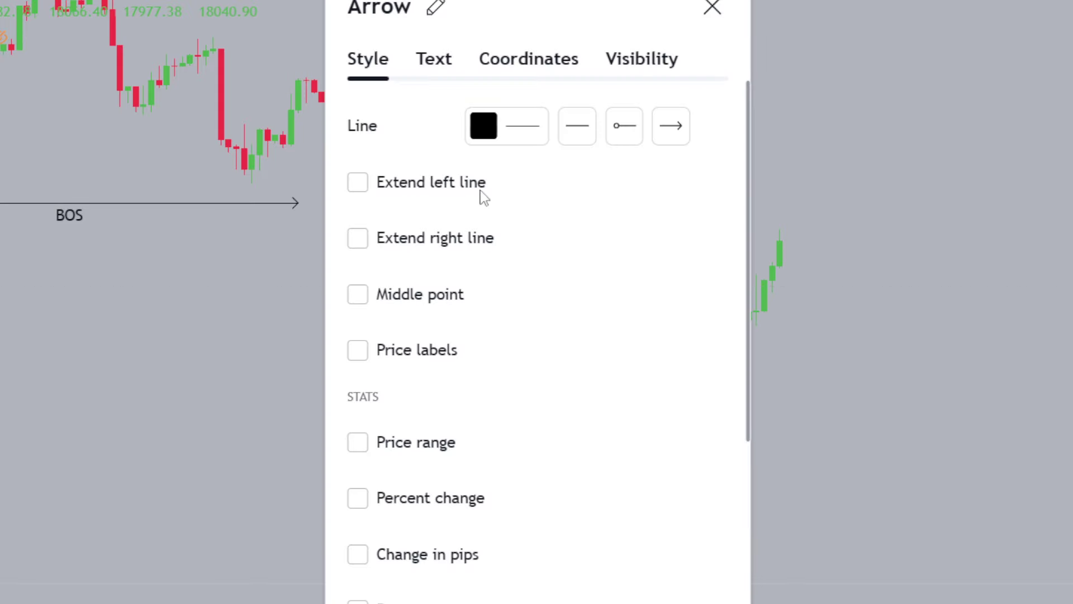
click(435, 60)
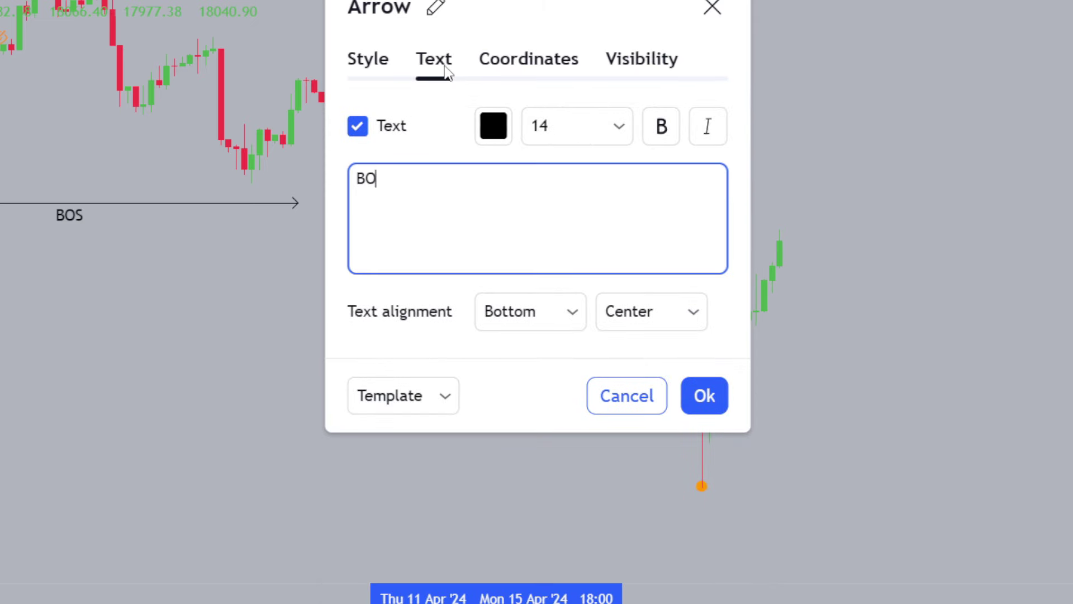
click(976, 285)
- Draw a Fibonacci retracement from the latest orange swing-high marker down to the level of the lowest orange marker
drag(955, 308, 943, 342)
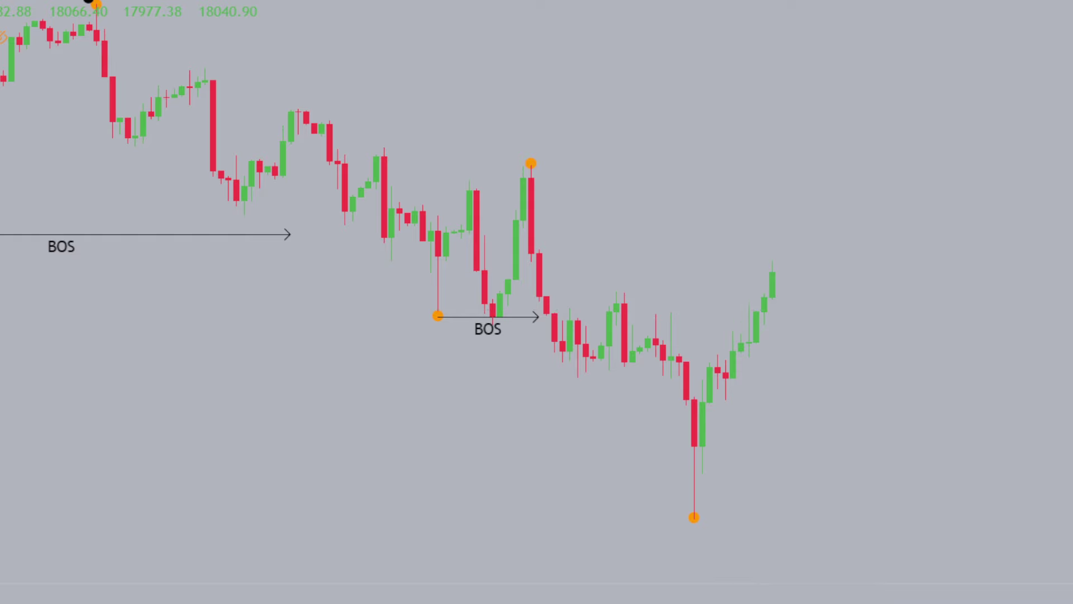
key(alt+f)
click(530, 164)
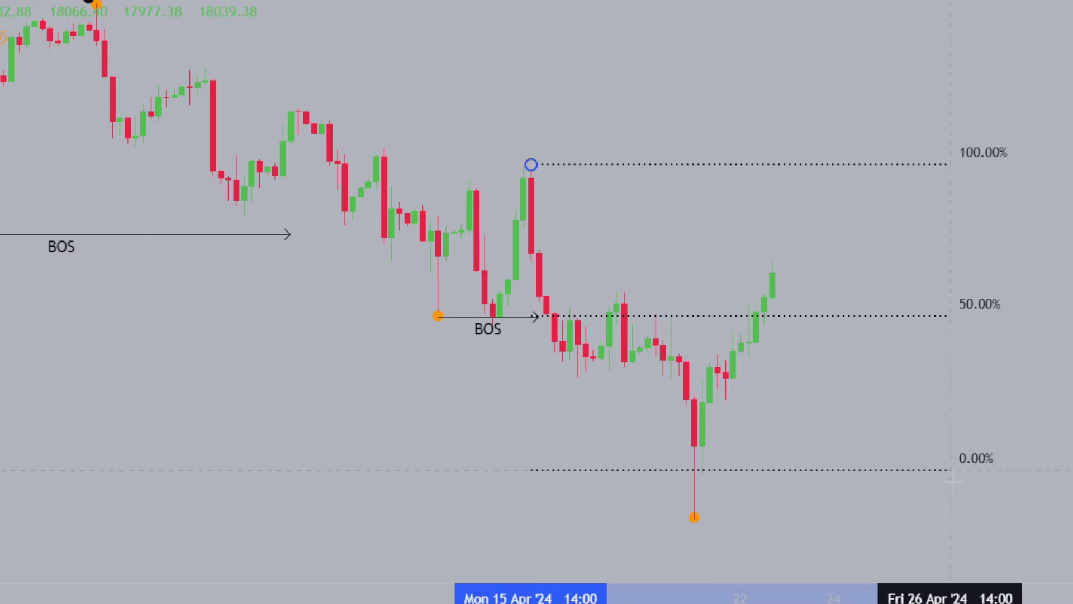
click(955, 513)
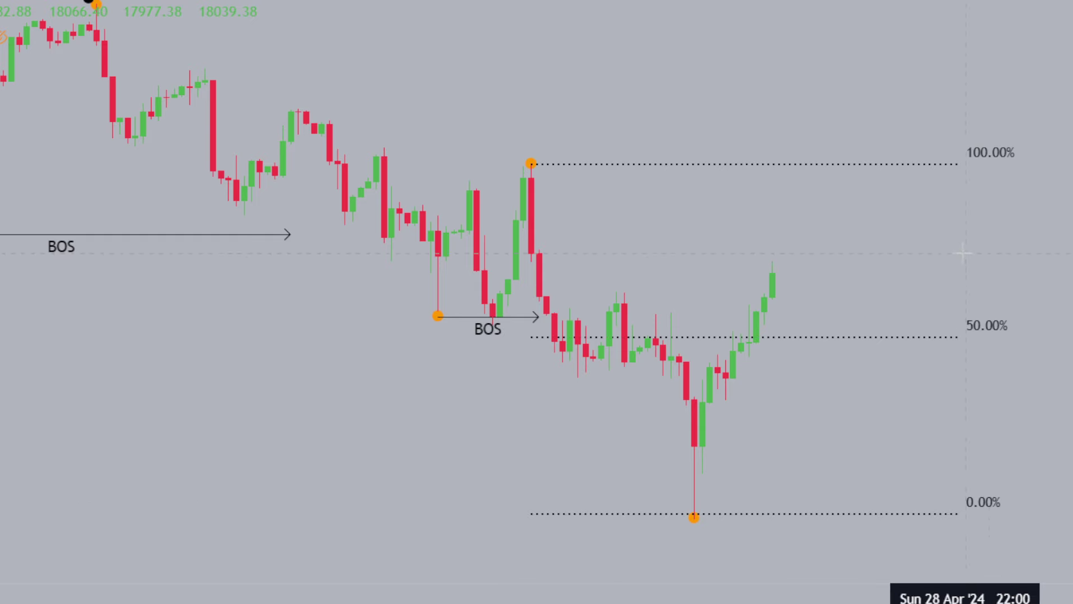
- Add a callout reading "HIGH" at the retracement's swing high and one reading "LOW" at its swing low
mouse_move(591, 237)
mouse_down()
mouse_move(561, 182)
mouse_move(590, 209)
mouse_up()
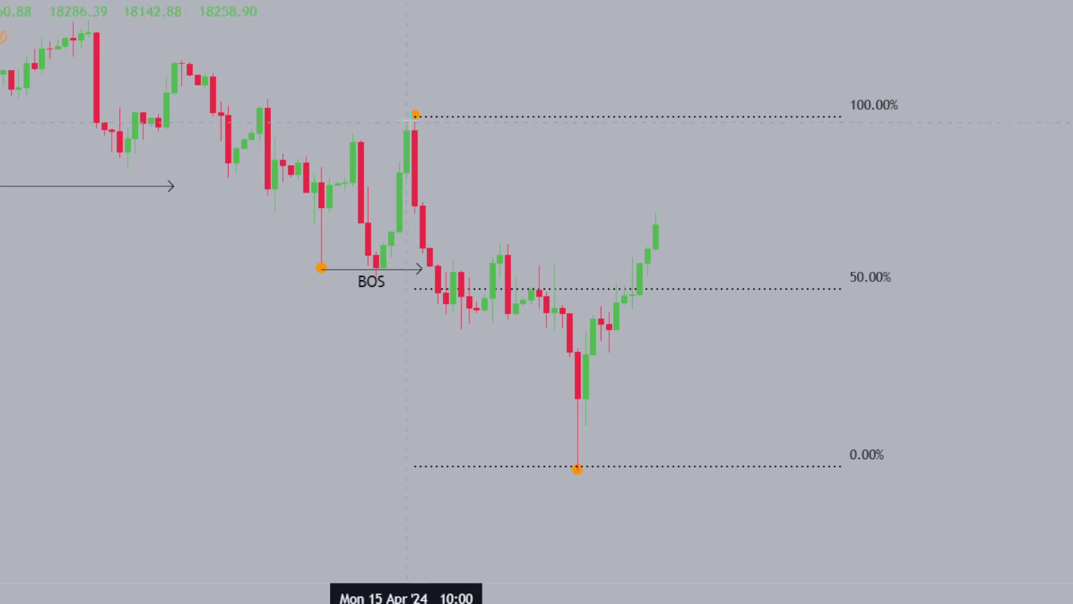
click(415, 116)
text(HIGH)
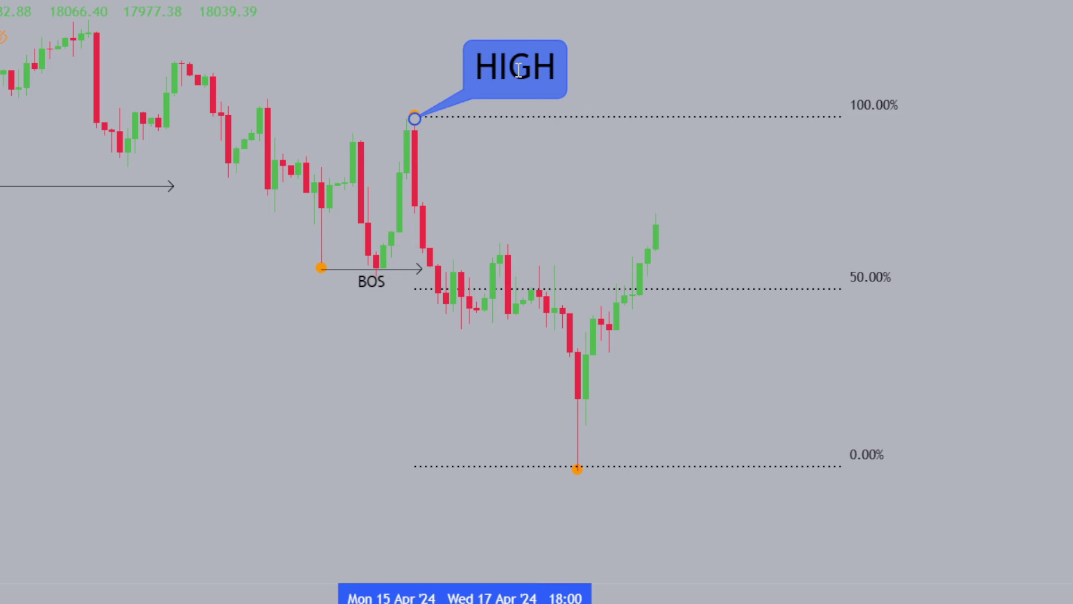
click(642, 175)
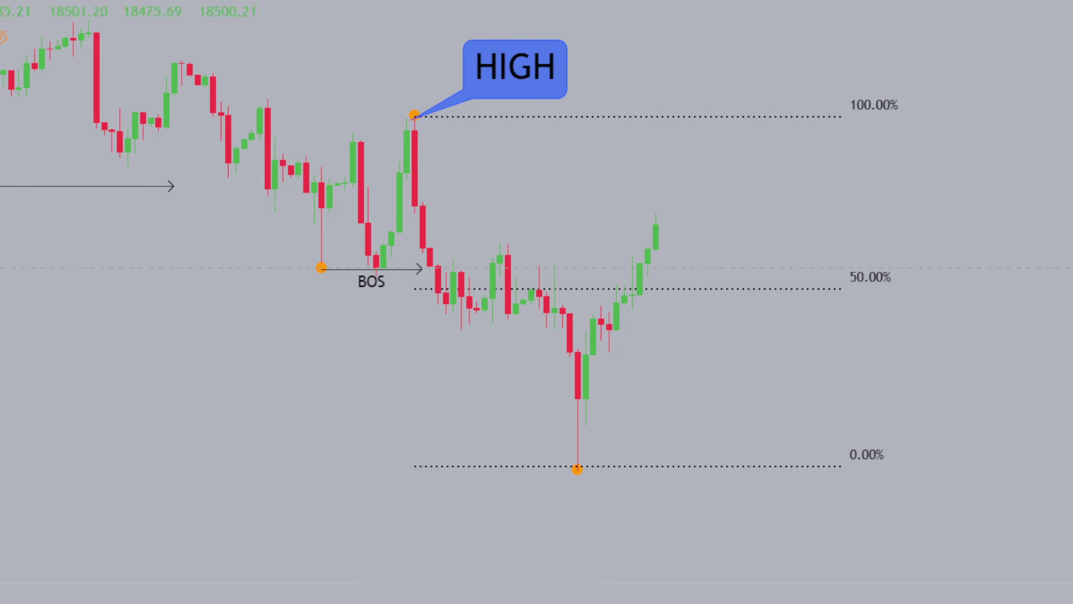
click(578, 469)
click(424, 436)
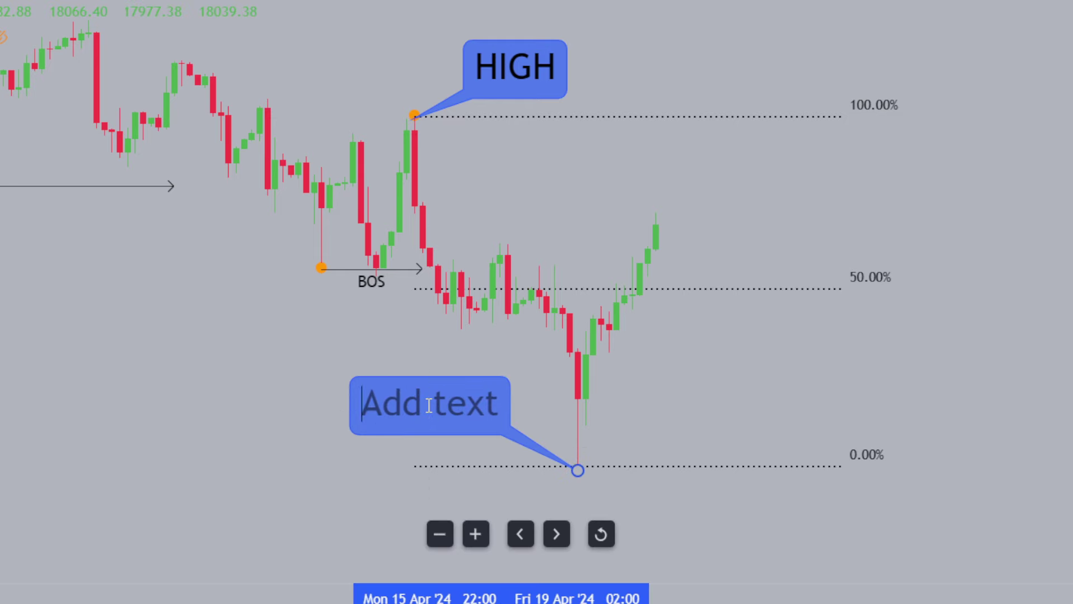
text(LOW)
key(Escape)
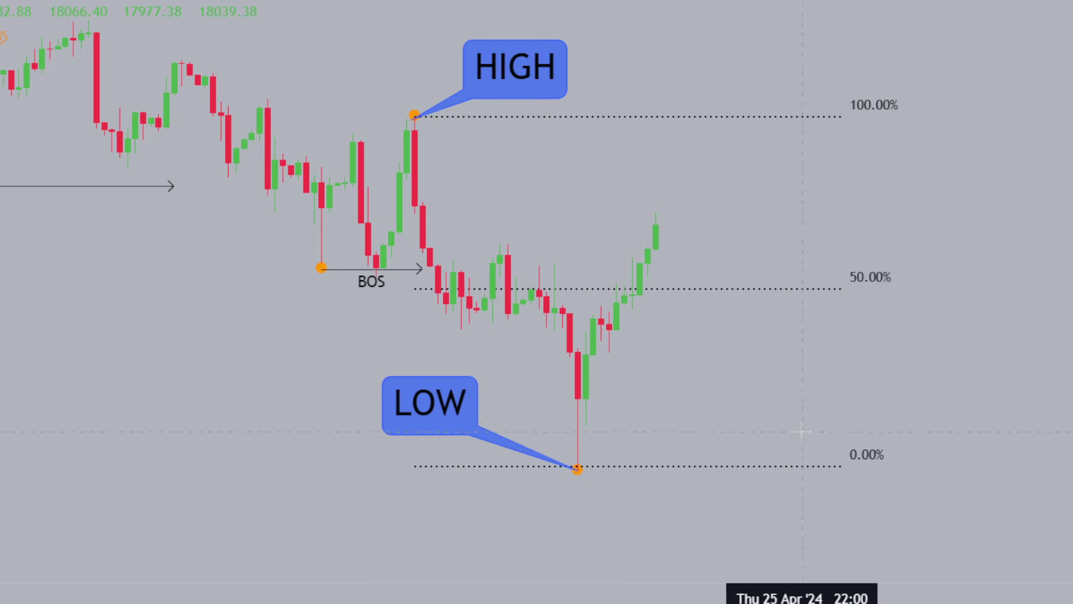
- Delete the LOW and HIGH callouts
click(461, 412)
key(Delete)
click(497, 55)
key(Delete)
- Draw a red trend line from the black peak marker to the latest orange swing high and label it "$$$"
drag(586, 102, 794, 233)
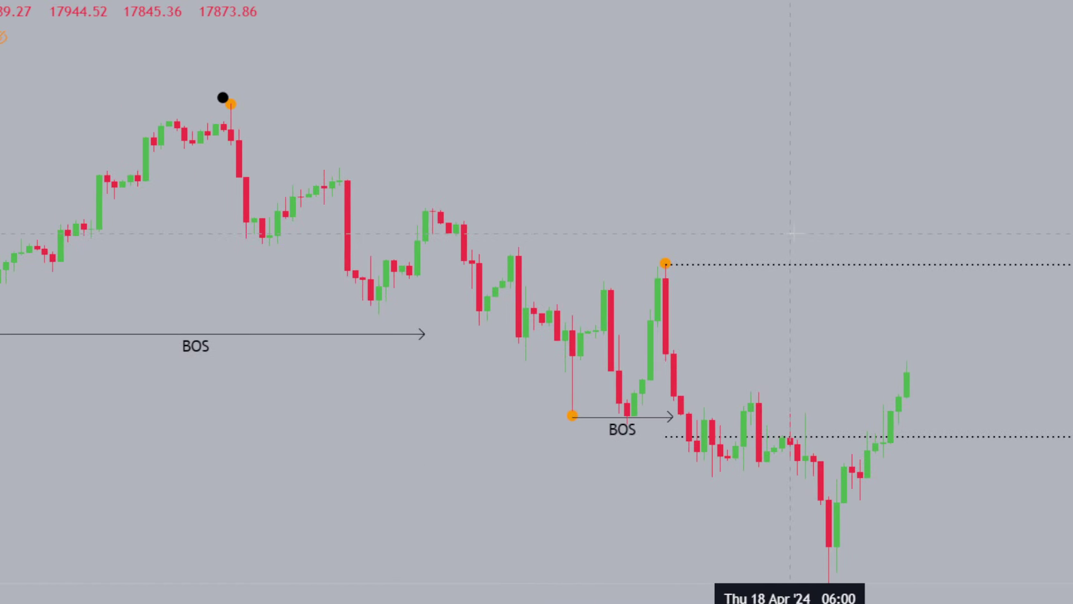
drag(626, 168, 576, 228)
drag(1070, 302, 1070, 235)
drag(754, 227, 766, 201)
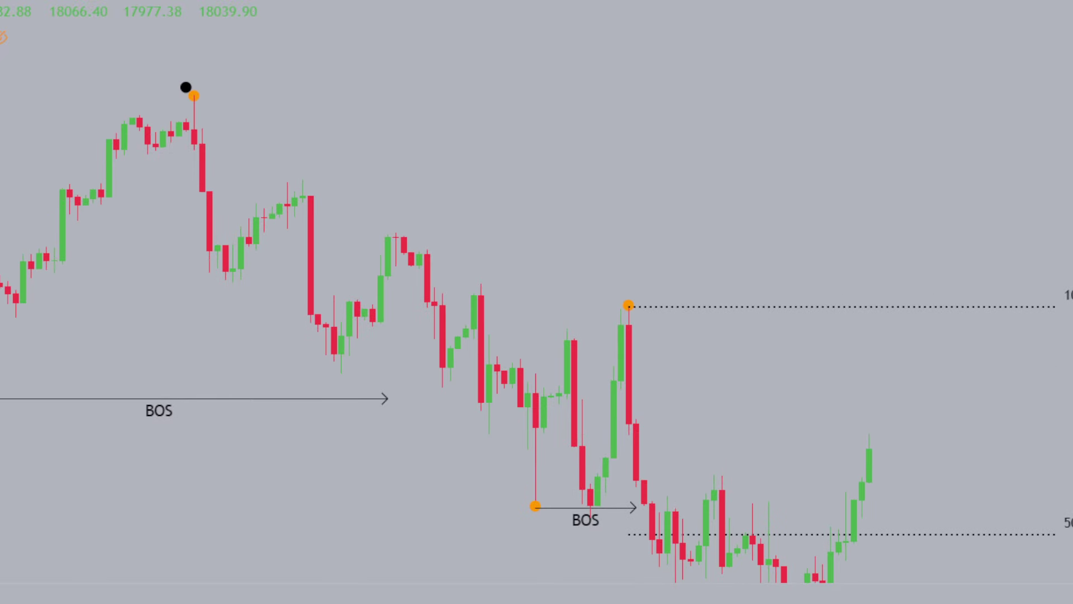
click(186, 86)
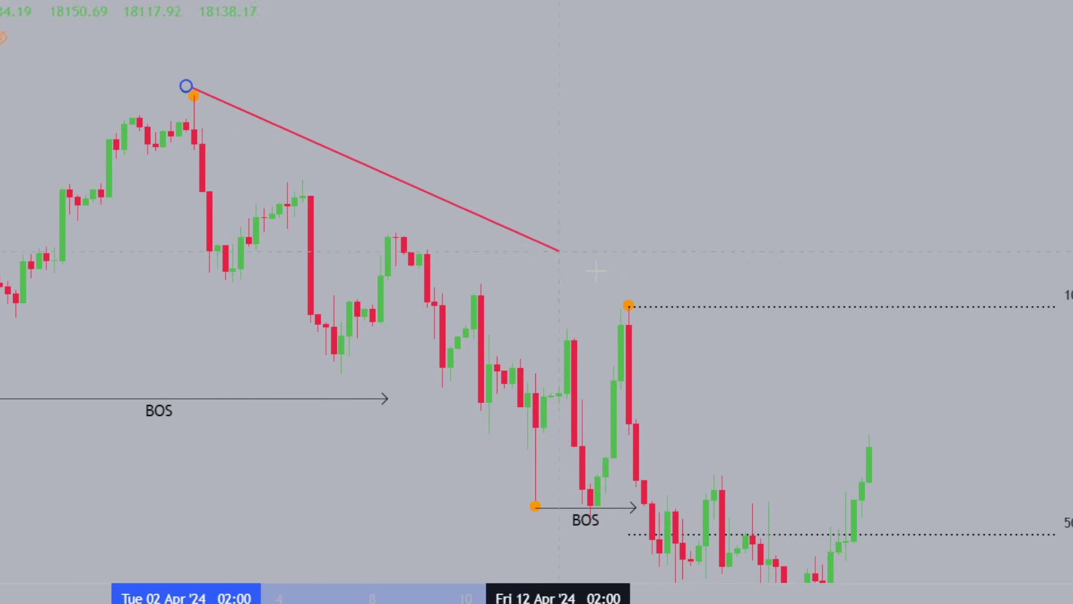
double_click(636, 291)
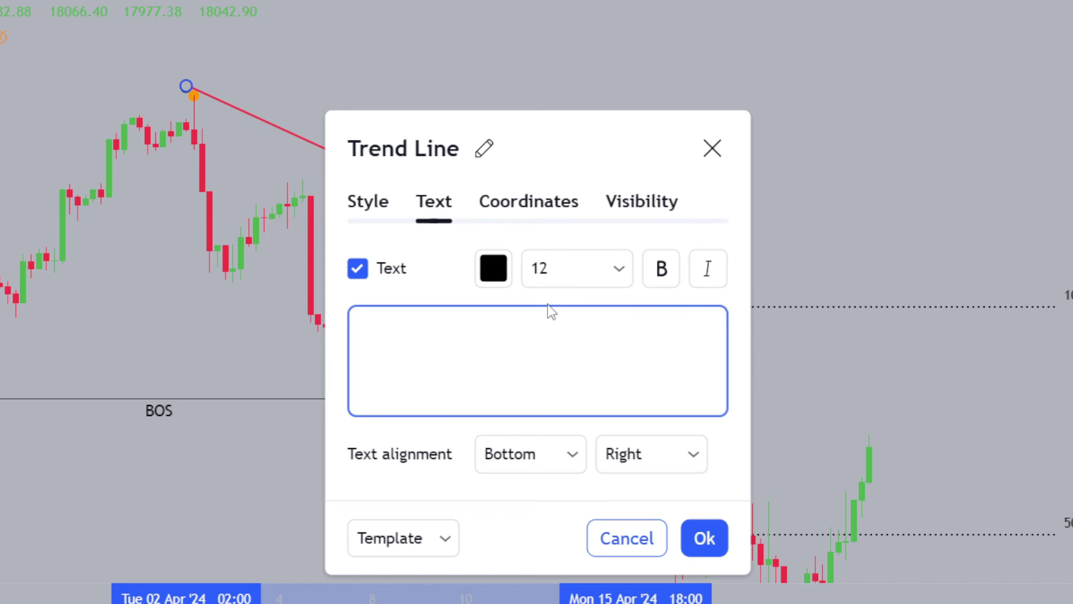
click(949, 171)
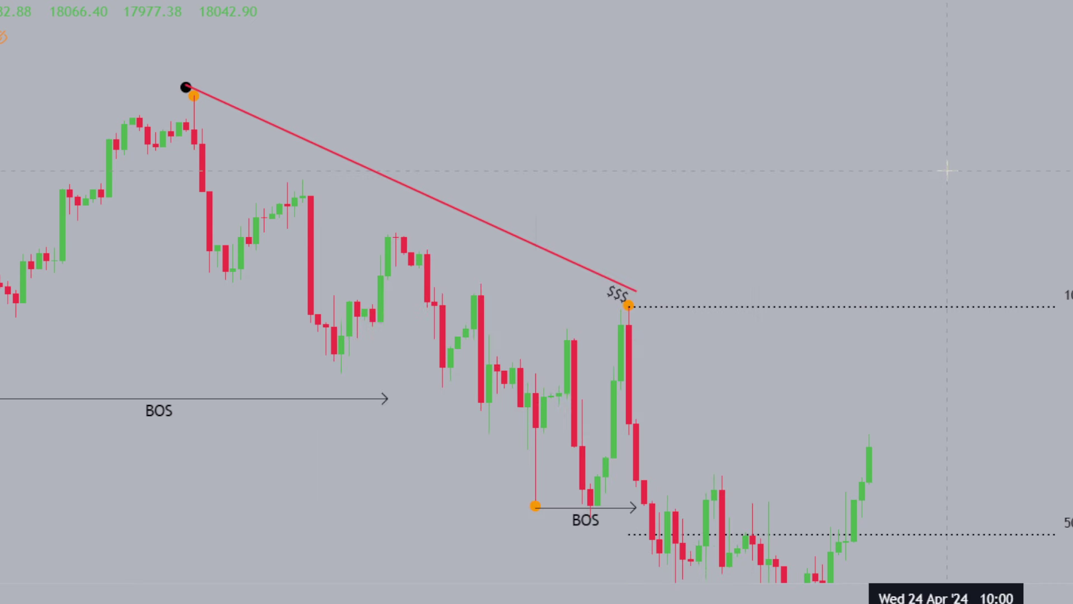
- Add a callout reading "BSL" that points to the falling trend line
click(357, 170)
text(BSL)
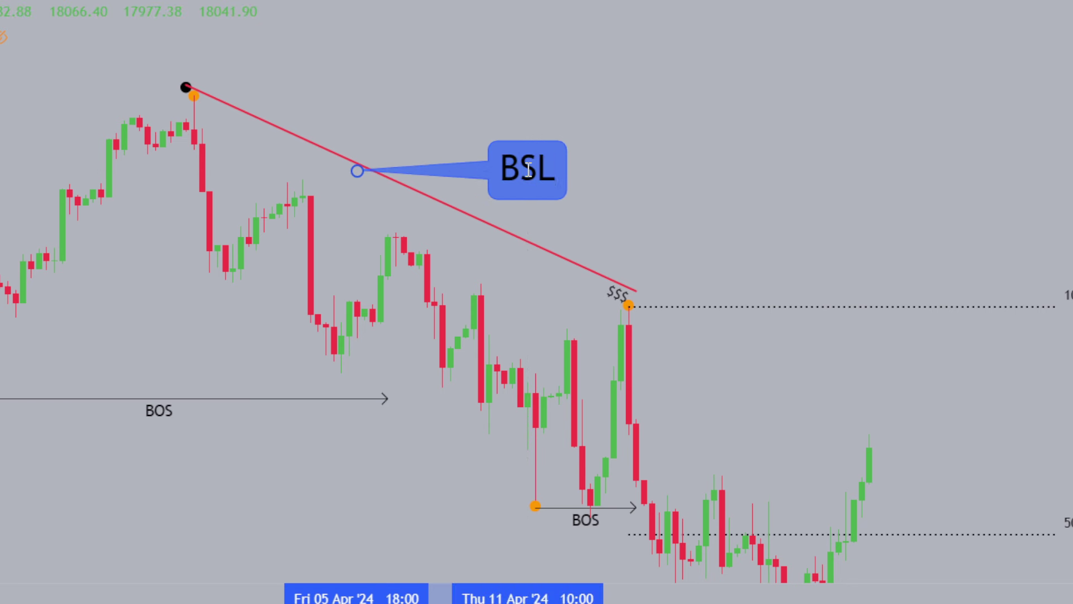
click(924, 228)
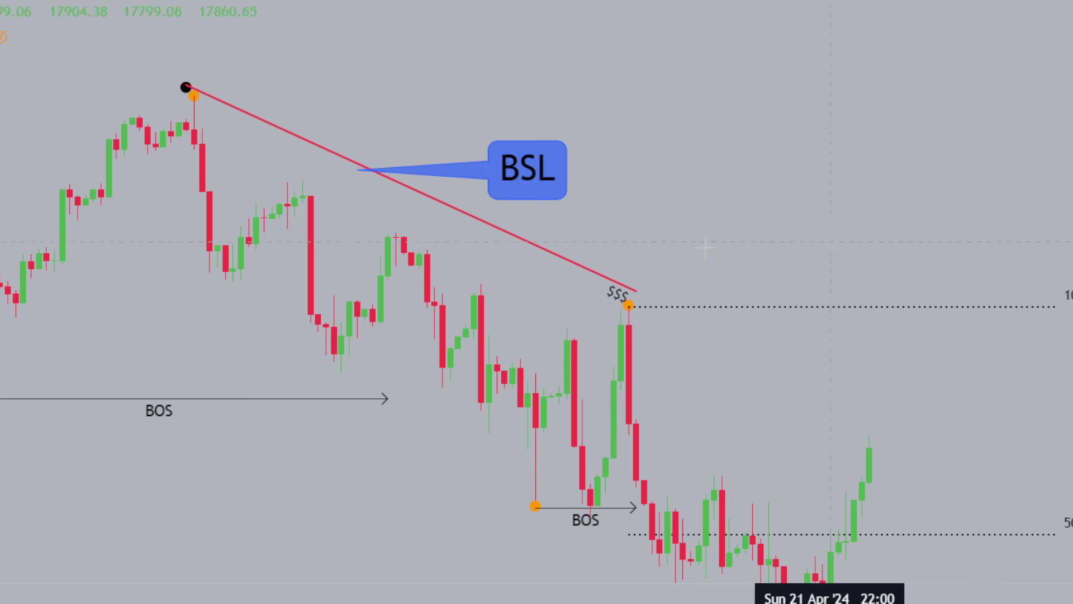
- Delete the BSL callout and the falling $$$ trend line
click(539, 169)
key(Delete)
drag(568, 246, 466, 191)
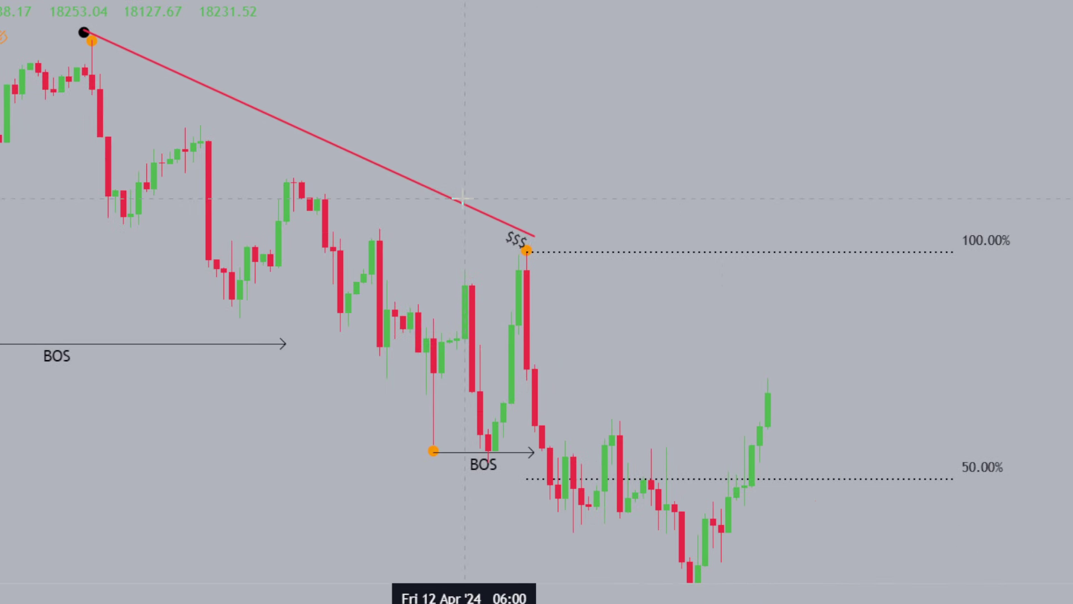
click(463, 208)
key(Delete)
- Draw blue-filled rectangles over the gaps in the first two strong bearish moves after the peak
drag(481, 204, 603, 211)
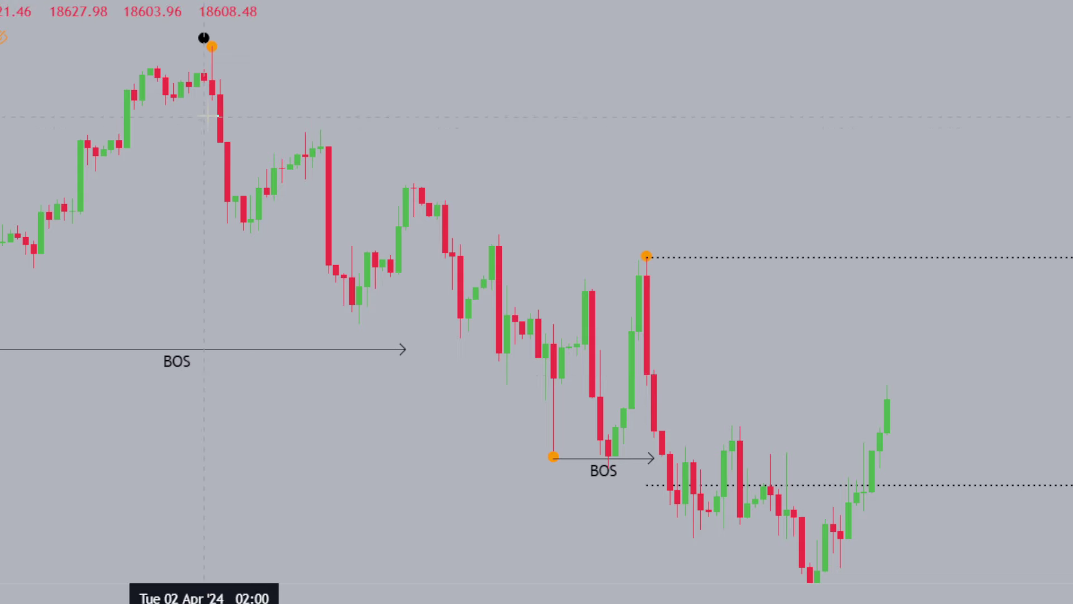
drag(204, 110, 235, 155)
double_click(235, 158)
click(385, 223)
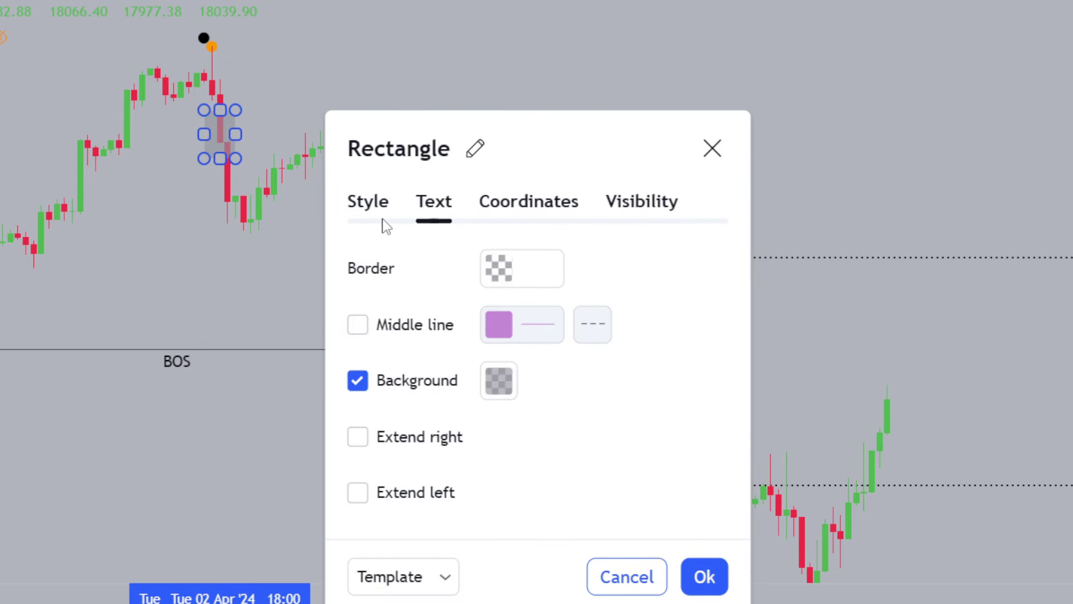
click(505, 385)
click(655, 437)
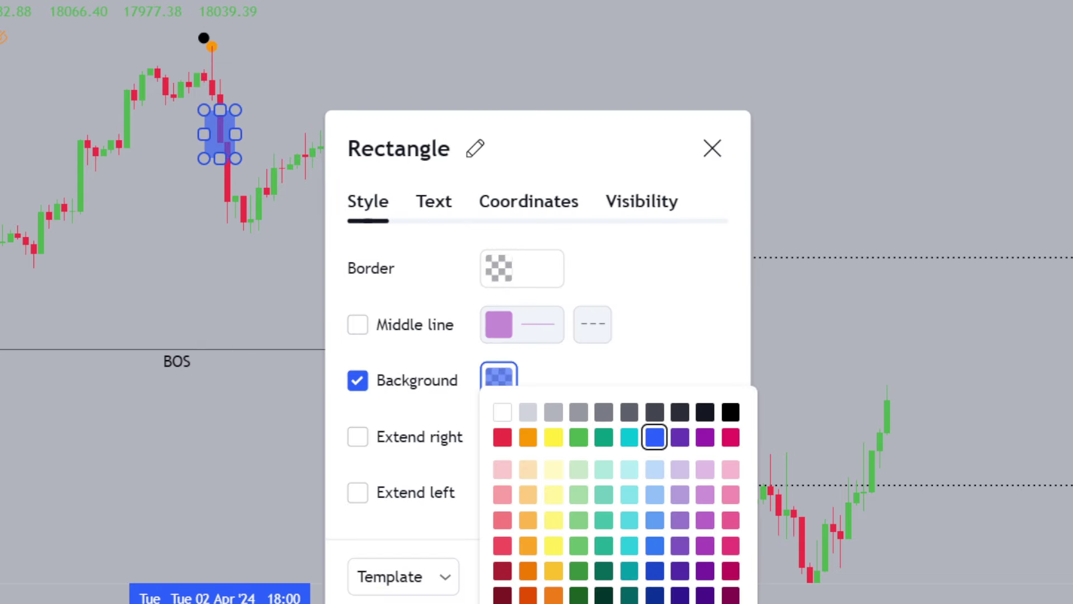
click(901, 345)
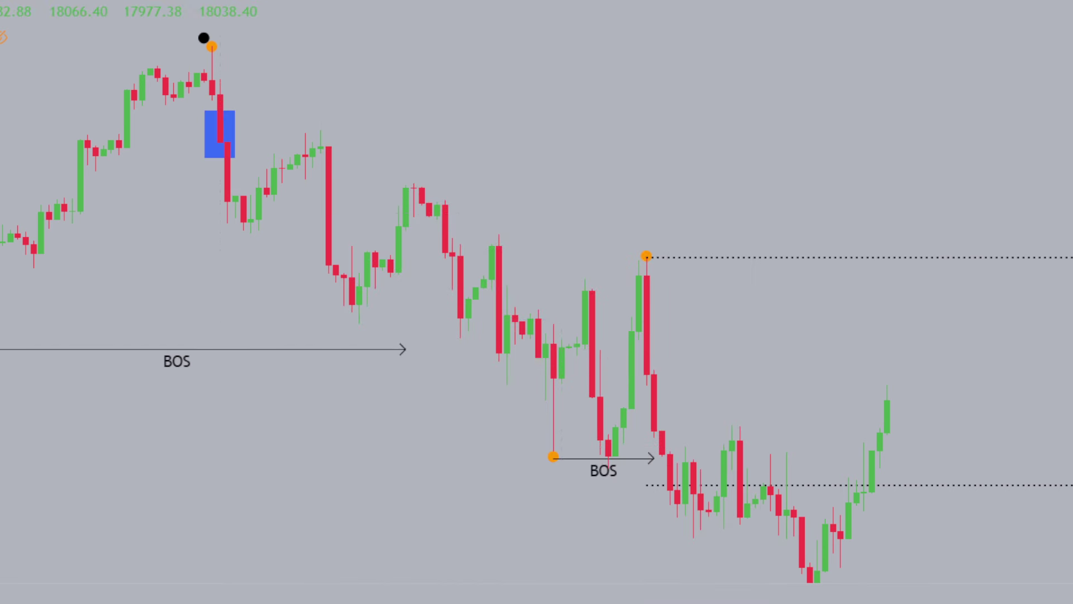
drag(312, 178, 351, 231)
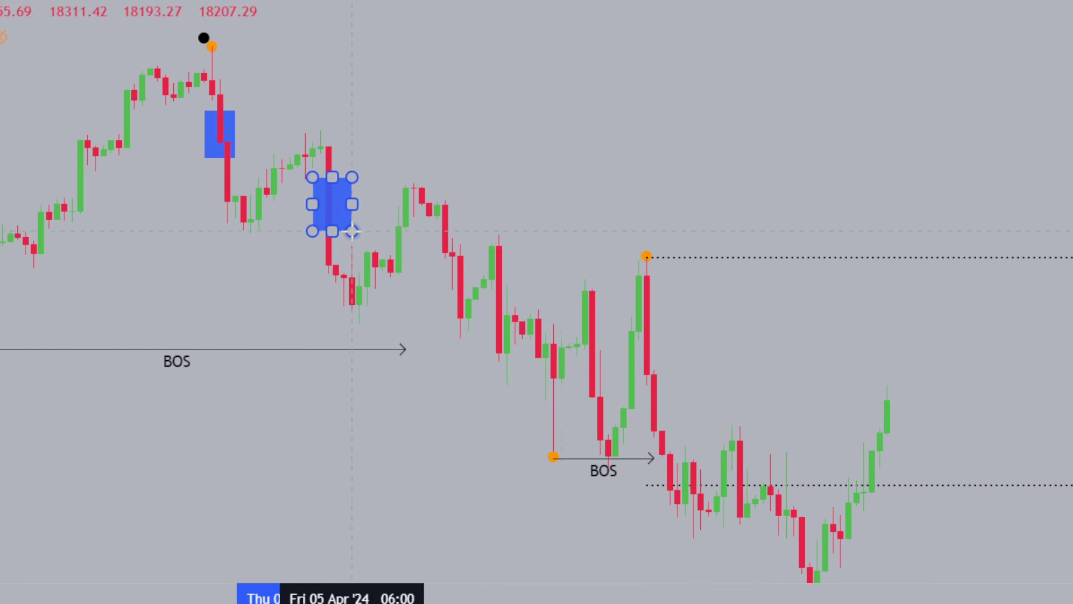
- Draw a red trend line from the black peak marker down to just above the latest orange swing high
click(203, 38)
click(654, 241)
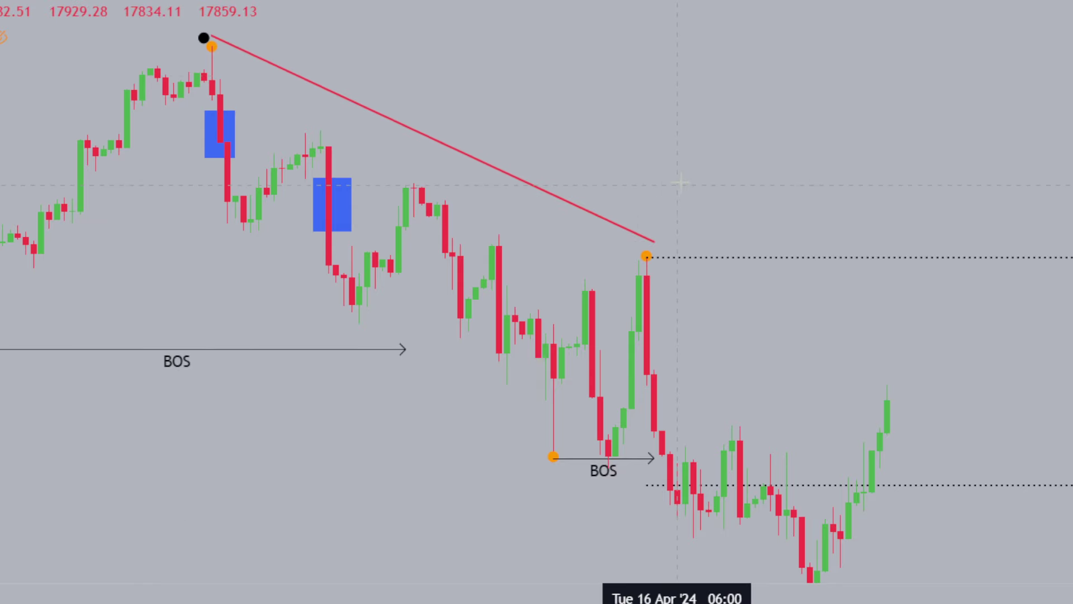
drag(807, 384, 768, 263)
drag(1069, 336, 1069, 131)
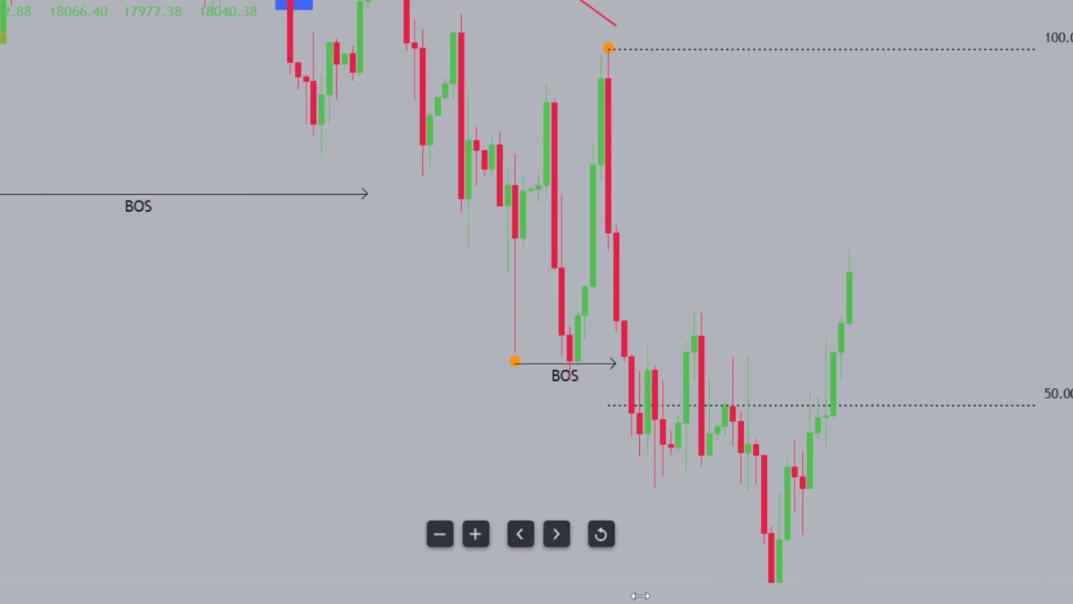
- Draw a blue-filled rectangle over the gap in the bearish move that follows the latest orange swing high
drag(640, 596, 436, 595)
drag(498, 273, 586, 266)
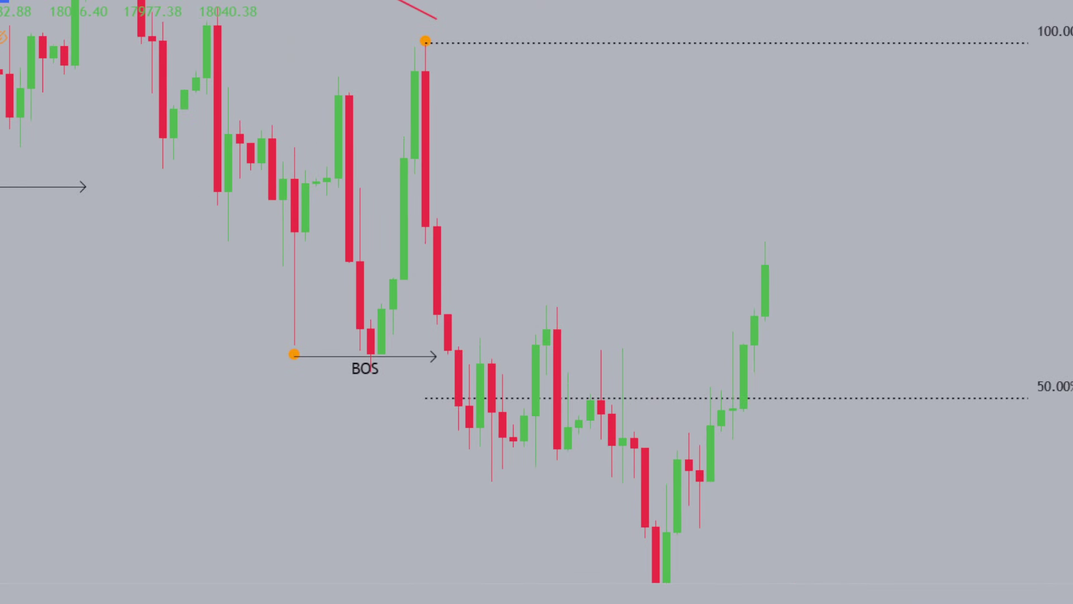
drag(415, 192, 458, 277)
click(590, 220)
drag(601, 224, 562, 274)
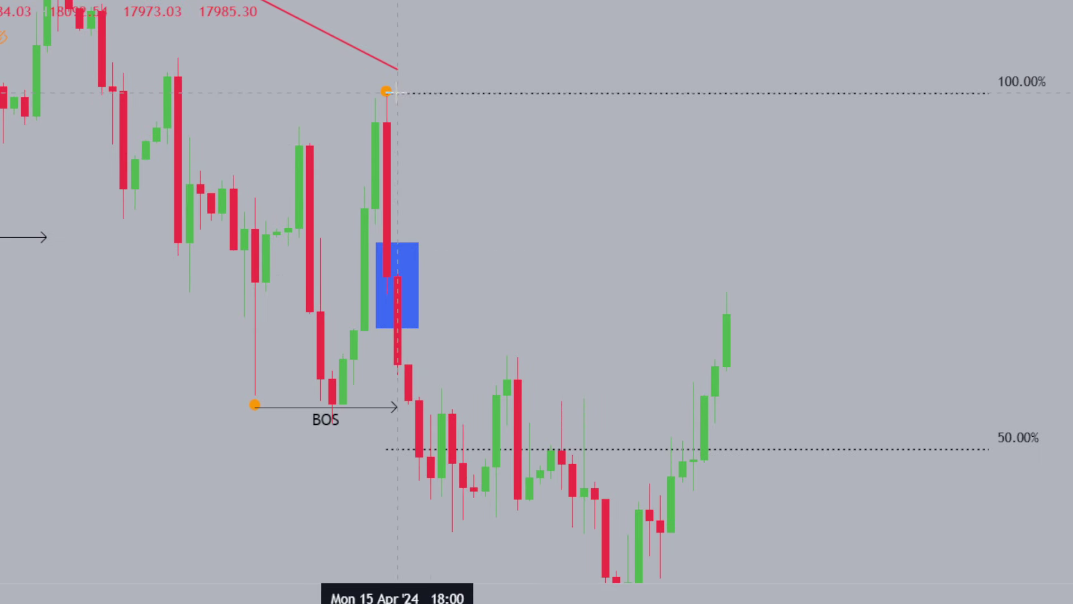
- Draw a rectangle from the latest orange swing high to just above the blue gap, with grey background and text "H4 POI"
drag(397, 92, 442, 220)
drag(398, 159, 385, 160)
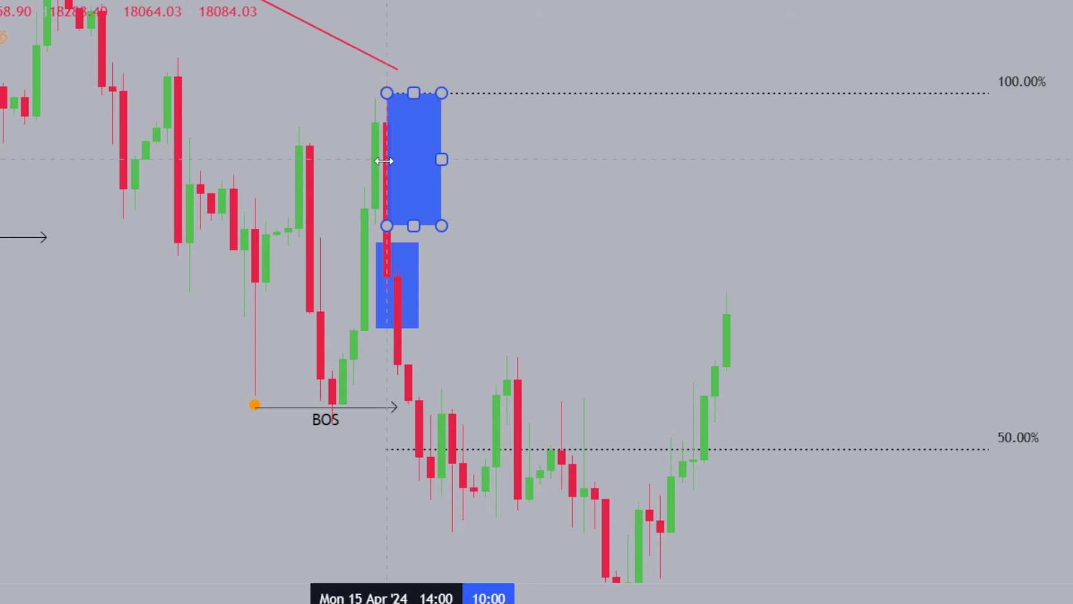
double_click(392, 159)
click(497, 359)
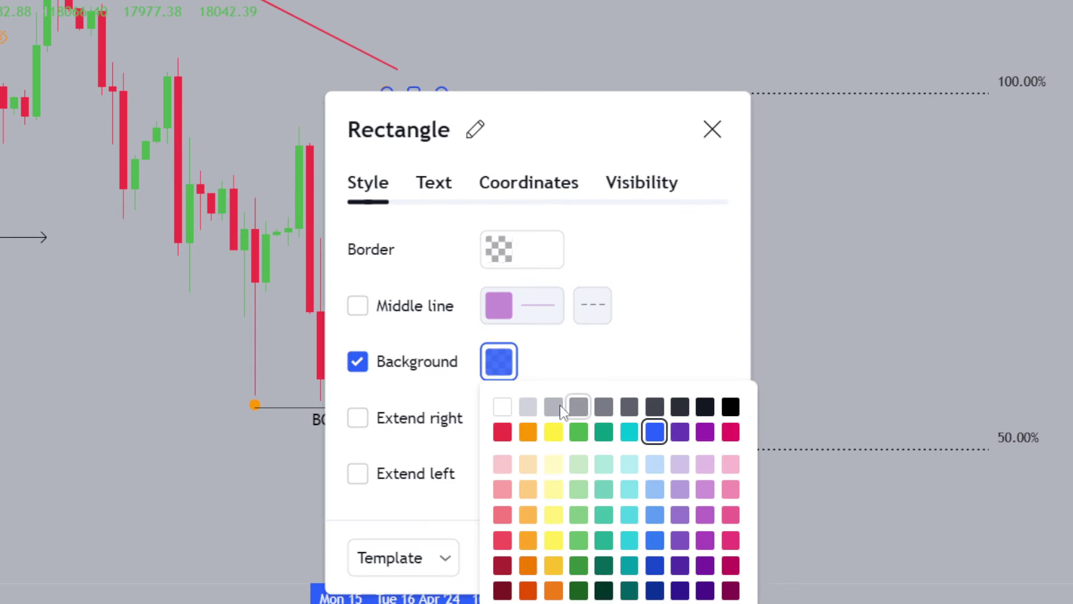
click(433, 184)
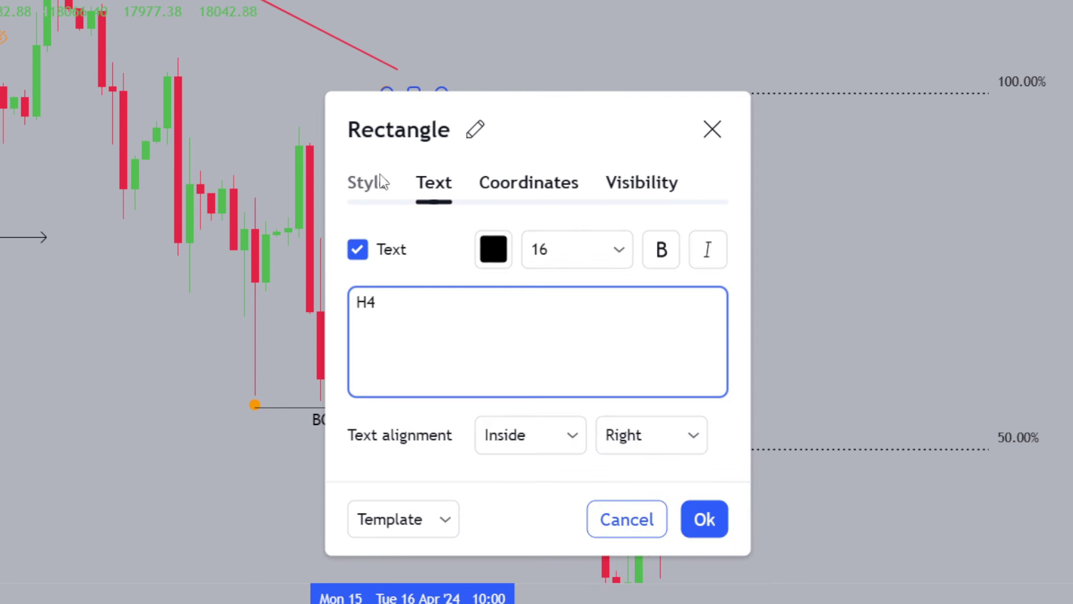
click(370, 185)
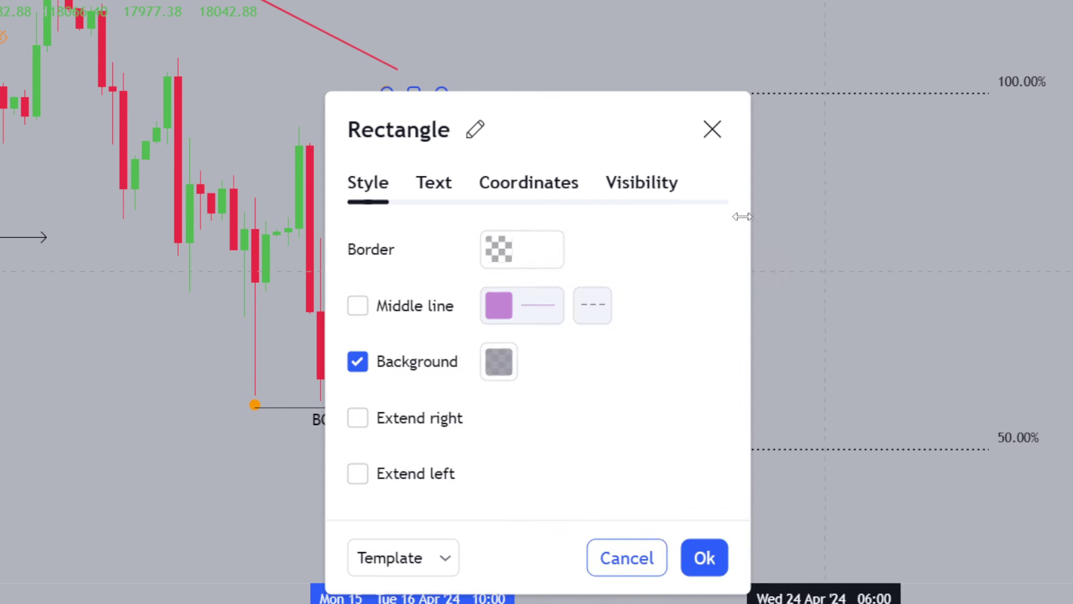
- Turn off the H4 POI rectangle's visibility on day timeframes and extend its right edge well beyond the latest candle
click(643, 184)
click(357, 418)
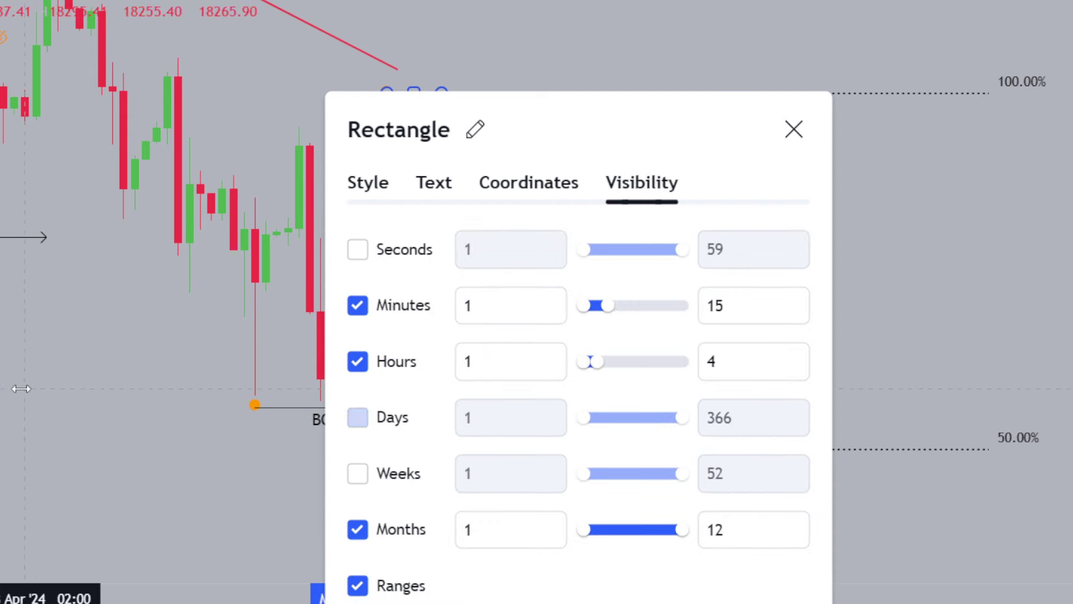
key(Escape)
click(441, 159)
drag(441, 160, 875, 173)
- Draw a path arrow from the latest candle zigzagging into the H4 POI, falling below the 0.00% level, pulling back and falling again
drag(1072, 230, 1061, 256)
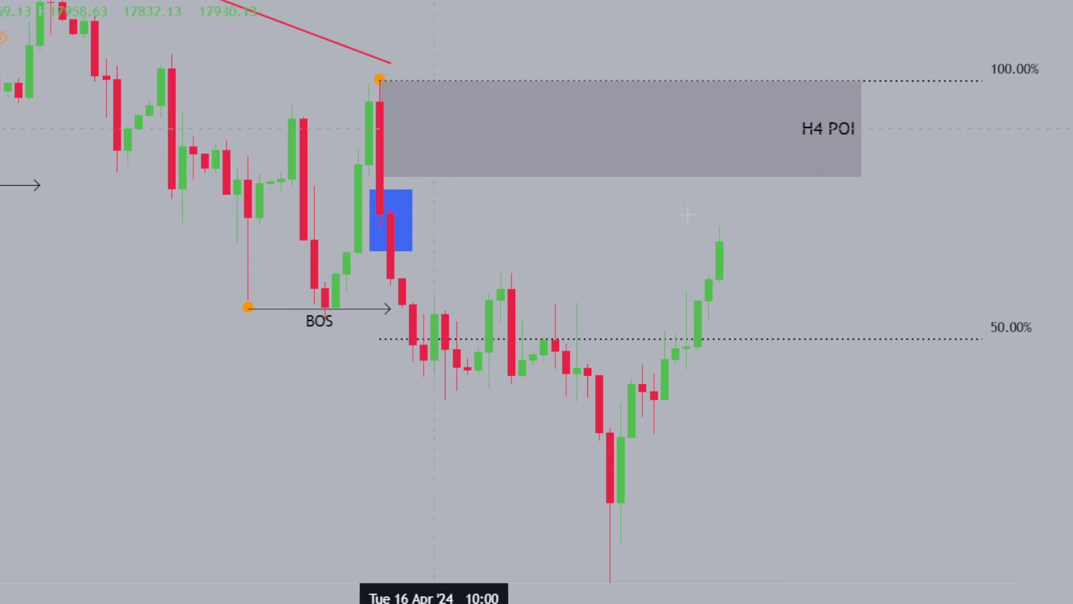
drag(1015, 245, 1072, 233)
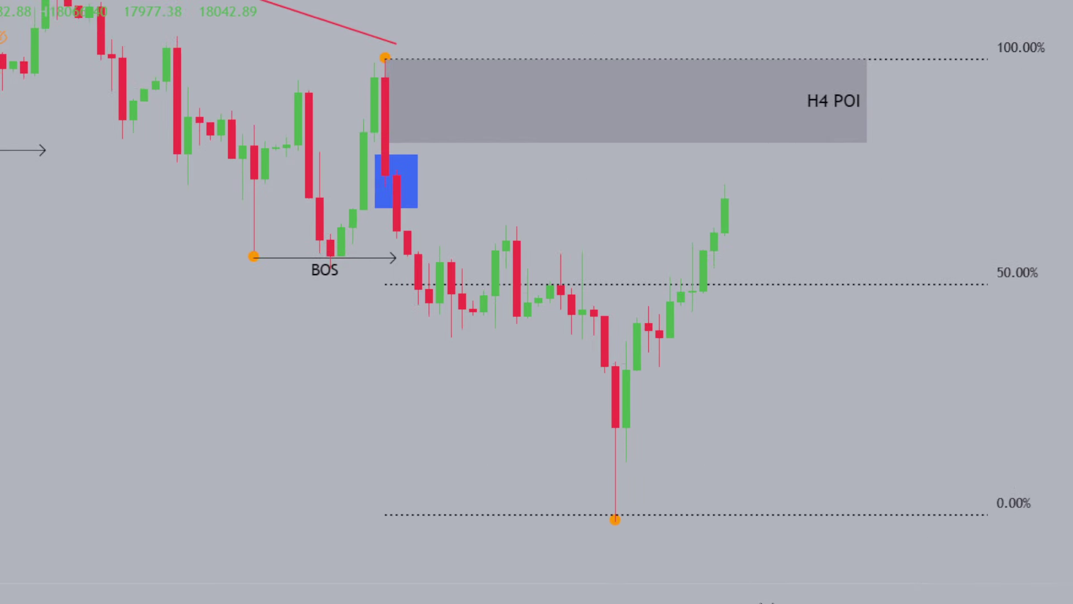
scroll(938, 408, down, 2)
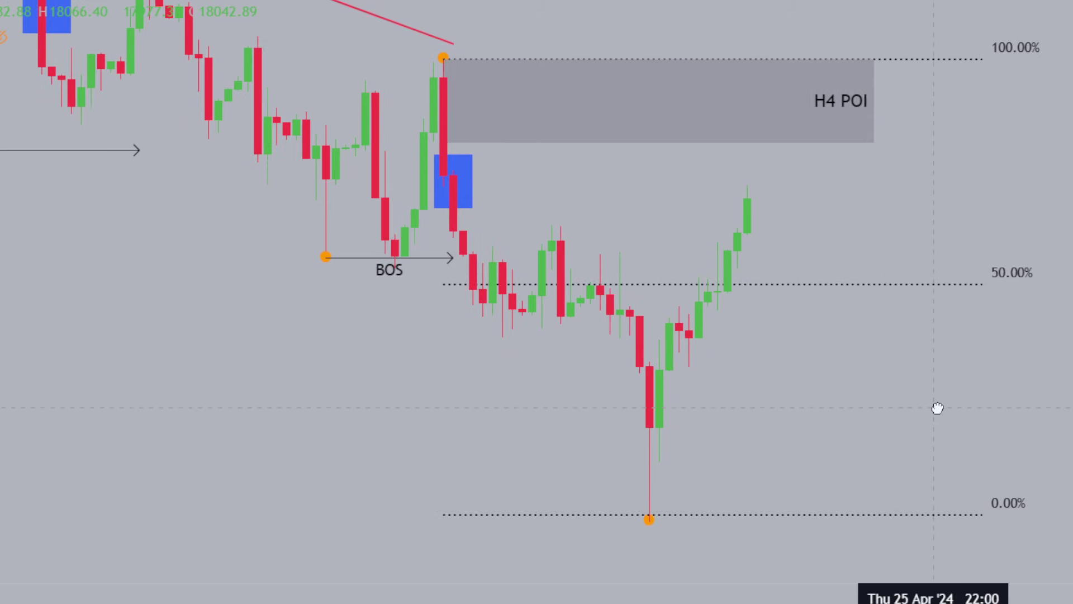
drag(932, 408, 869, 399)
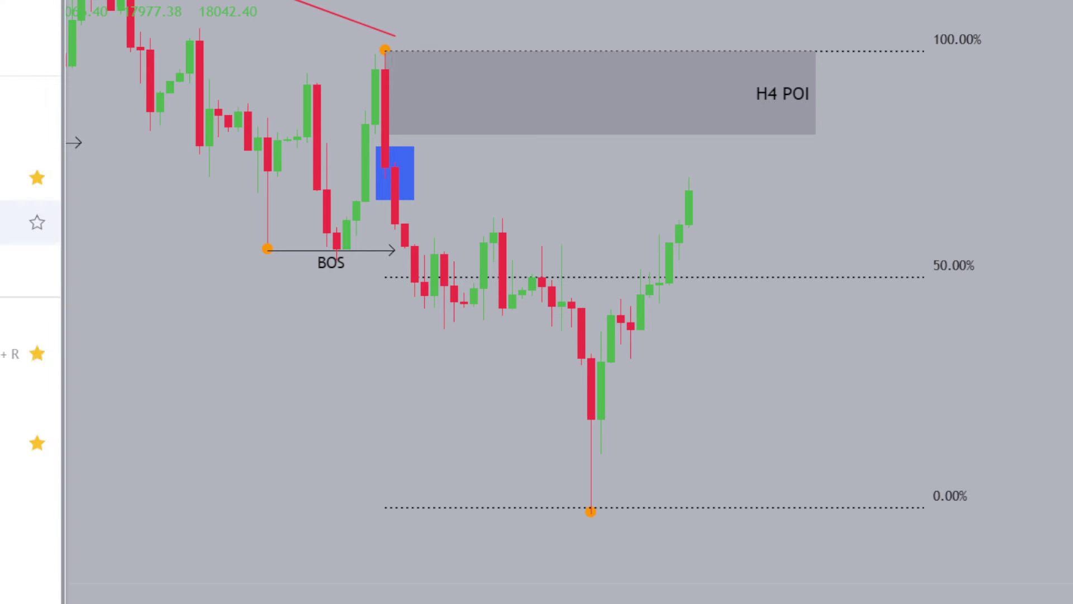
click(699, 197)
click(709, 120)
click(728, 166)
click(747, 92)
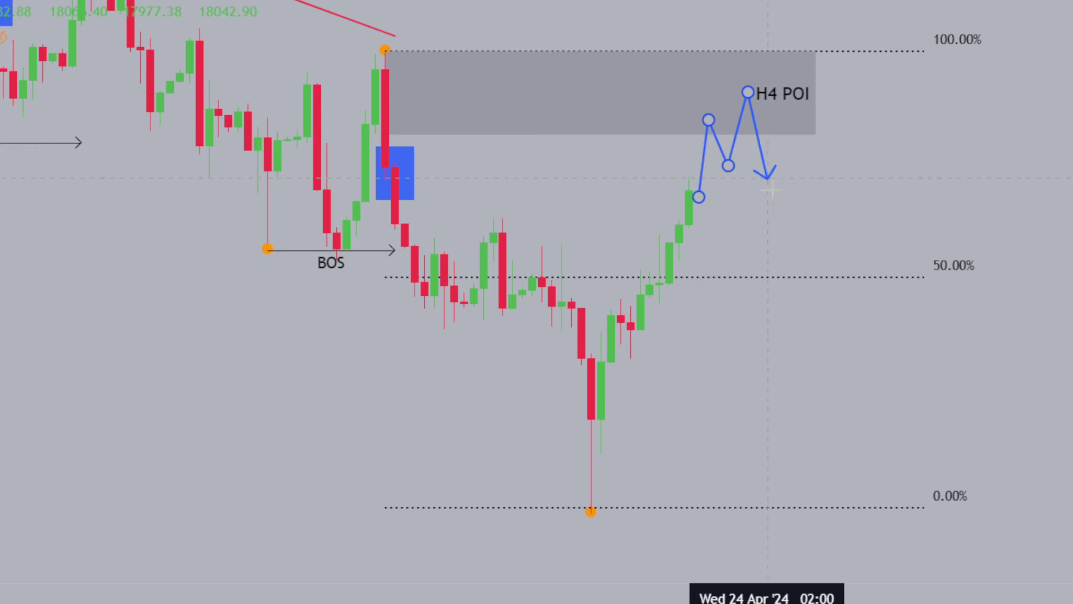
click(778, 218)
click(796, 184)
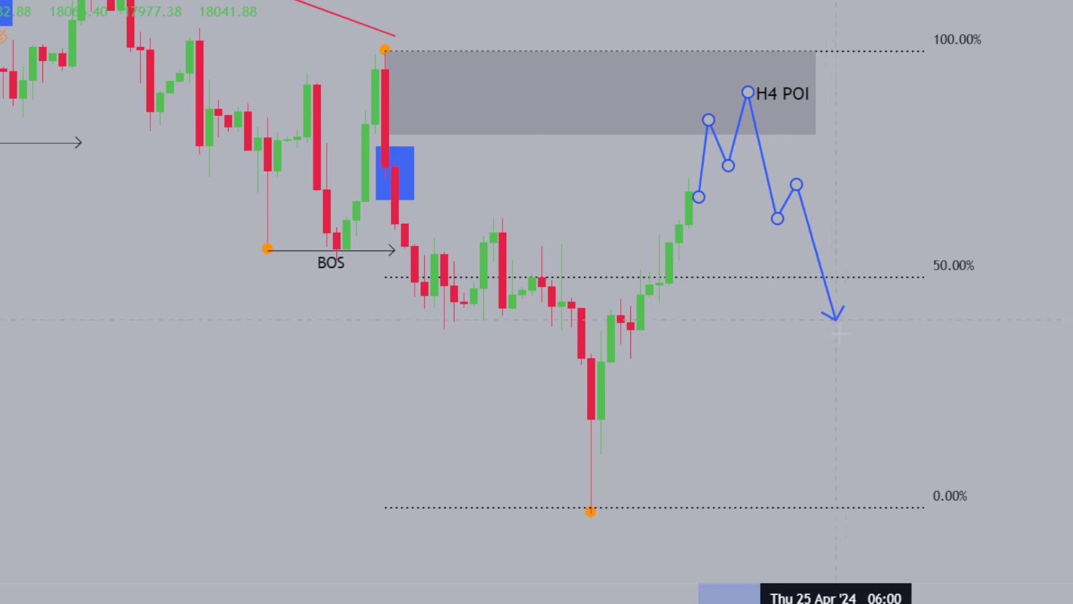
click(915, 536)
click(1013, 395)
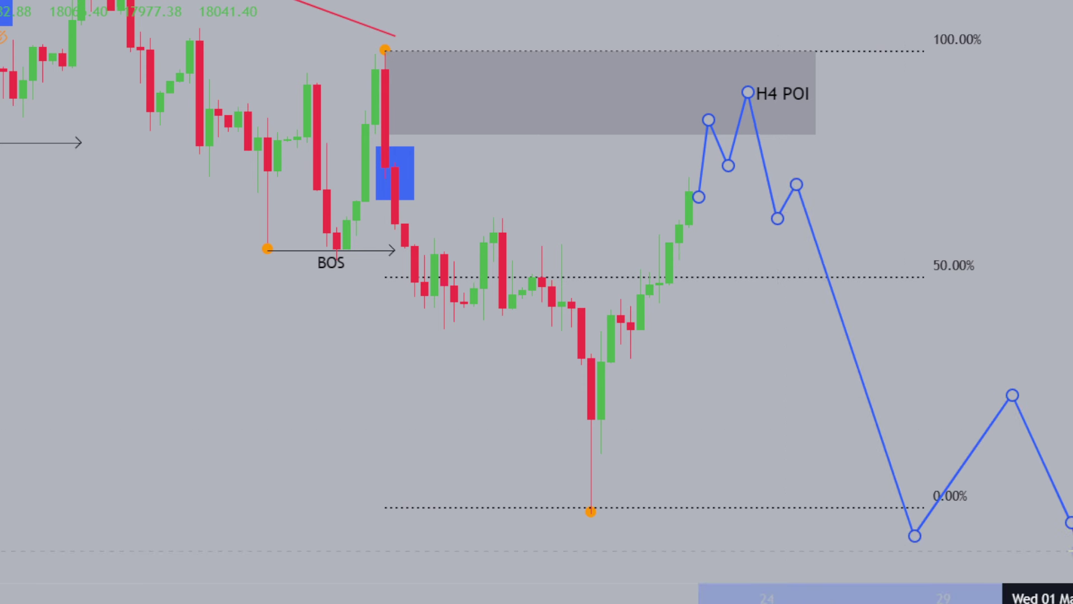
double_click(1072, 550)
- On the daily chart, draw a grey rectangle below the blue gap from 20 Feb '24 to 28 May '24
drag(1072, 393, 1013, 33)
drag(1072, 224, 619, 373)
scroll(1065, 412, down, 15)
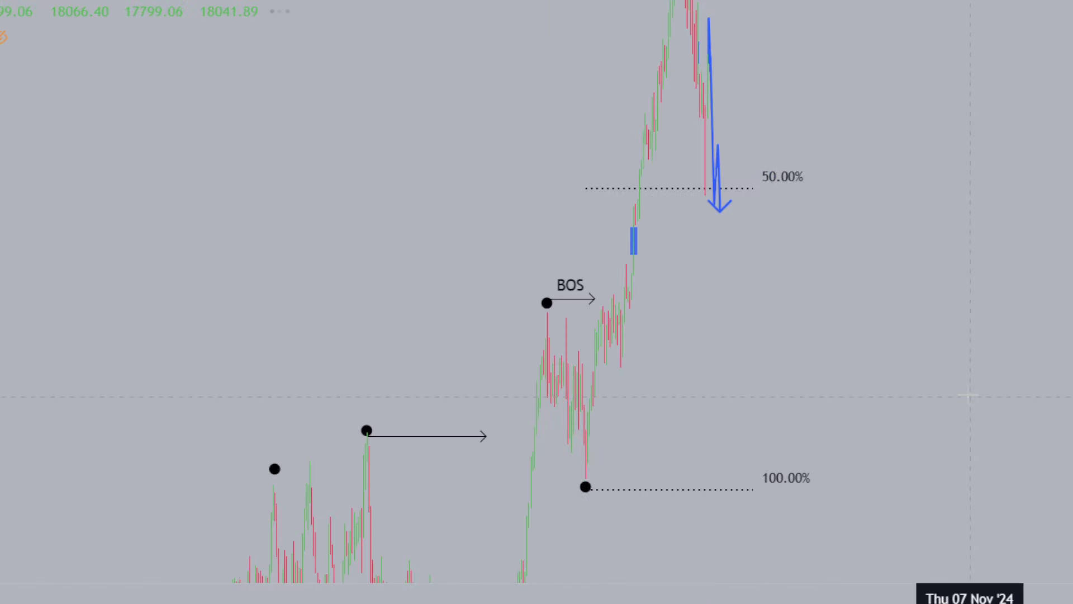
scroll(1016, 359, up, 5)
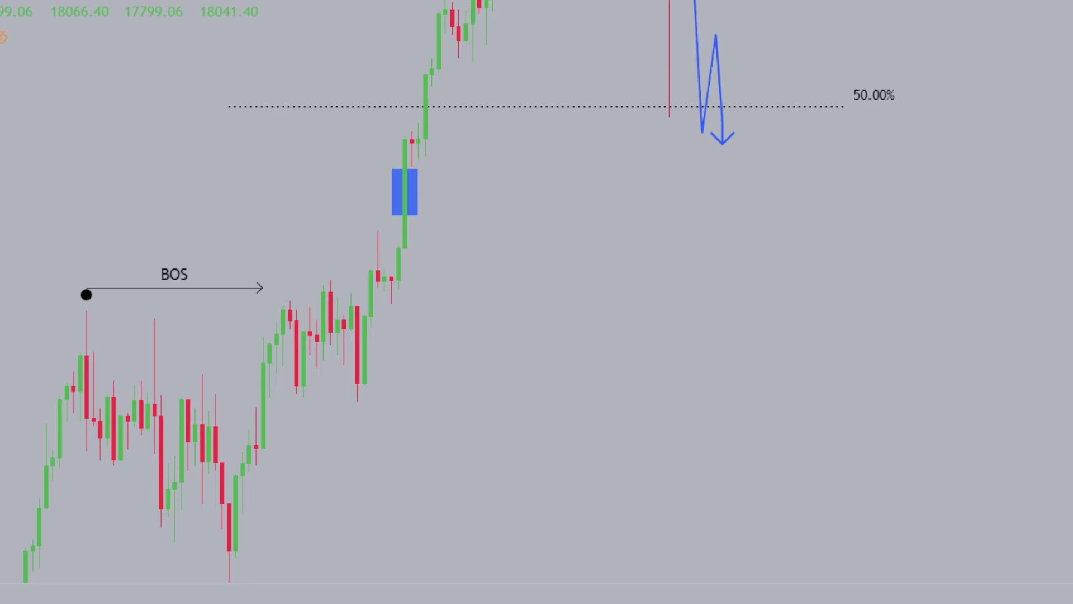
click(31, 398)
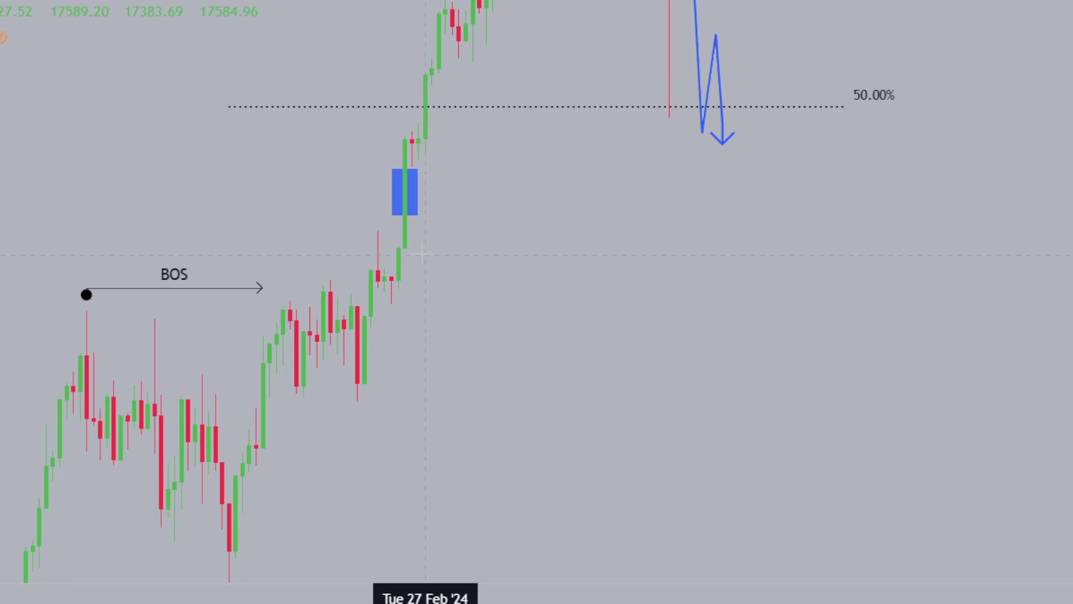
drag(411, 271, 851, 307)
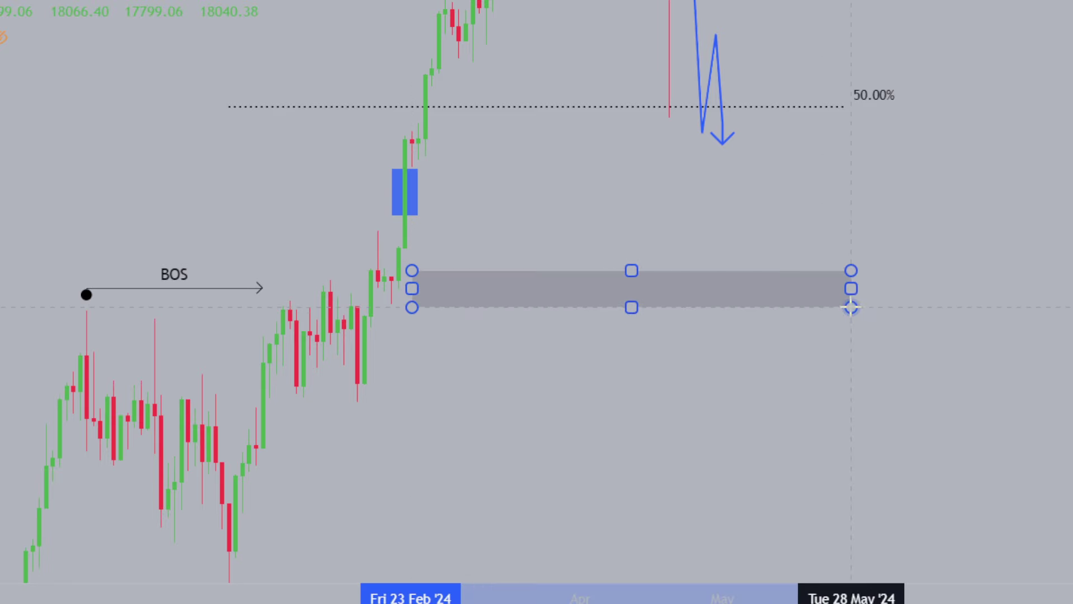
drag(412, 288, 390, 288)
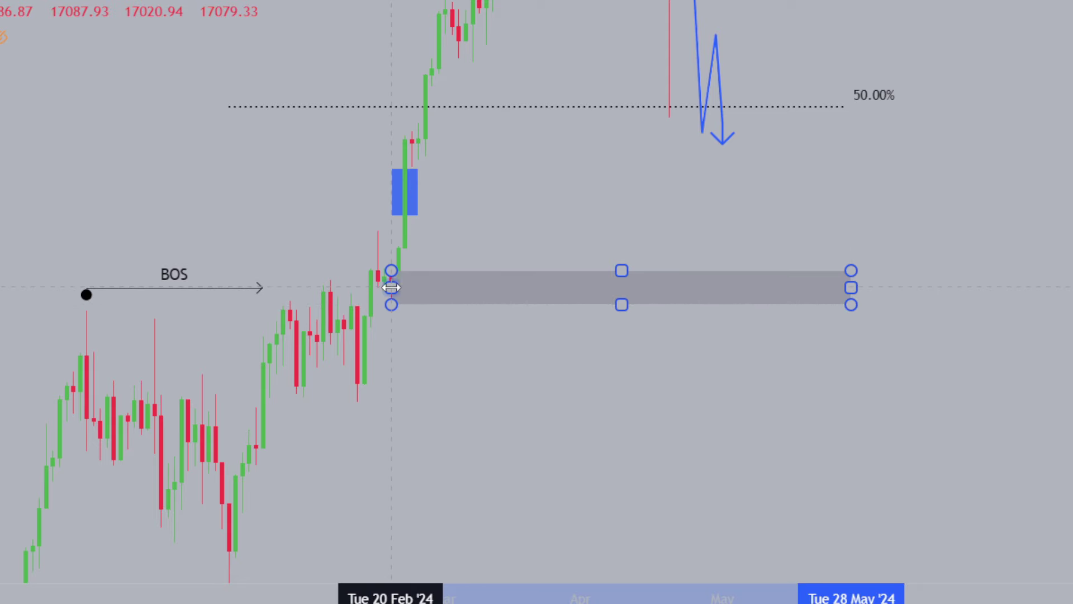
double_click(390, 287)
click(154, 207)
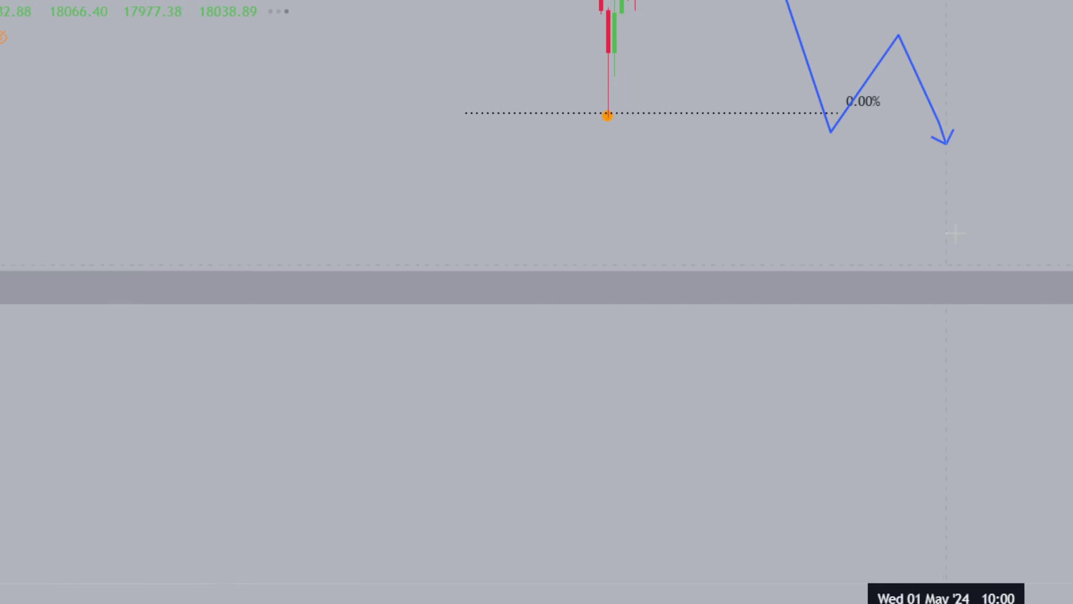
- On the lower-timeframe chart, draw a second path arrow continuing from the first one's tip down into the grey daily zone
drag(967, 205, 790, 452)
drag(588, 74, 676, 91)
click(867, 275)
drag(876, 343, 858, 321)
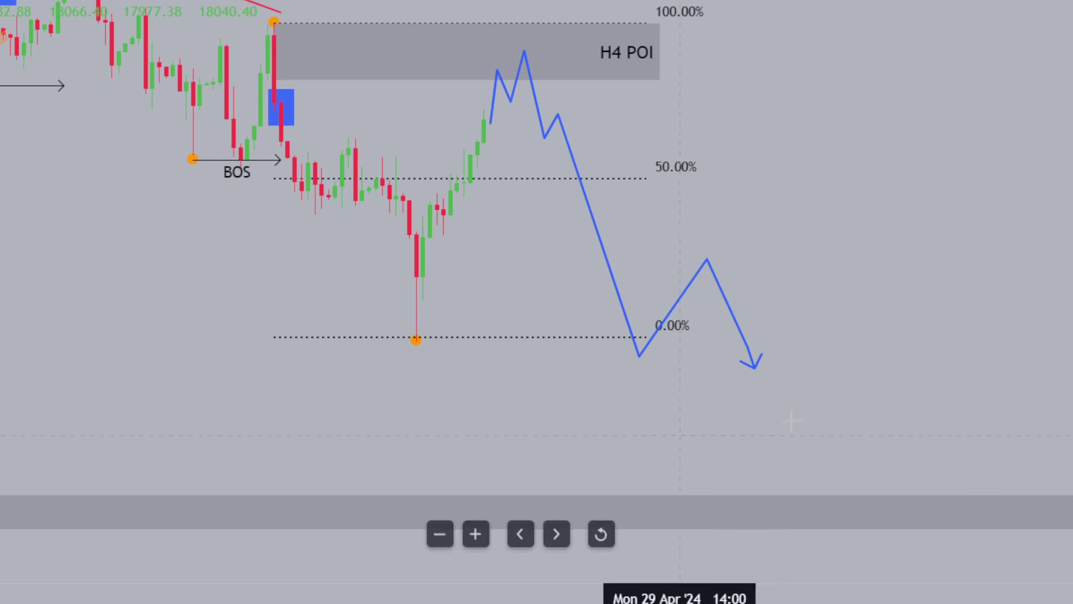
click(762, 383)
click(802, 474)
click(815, 445)
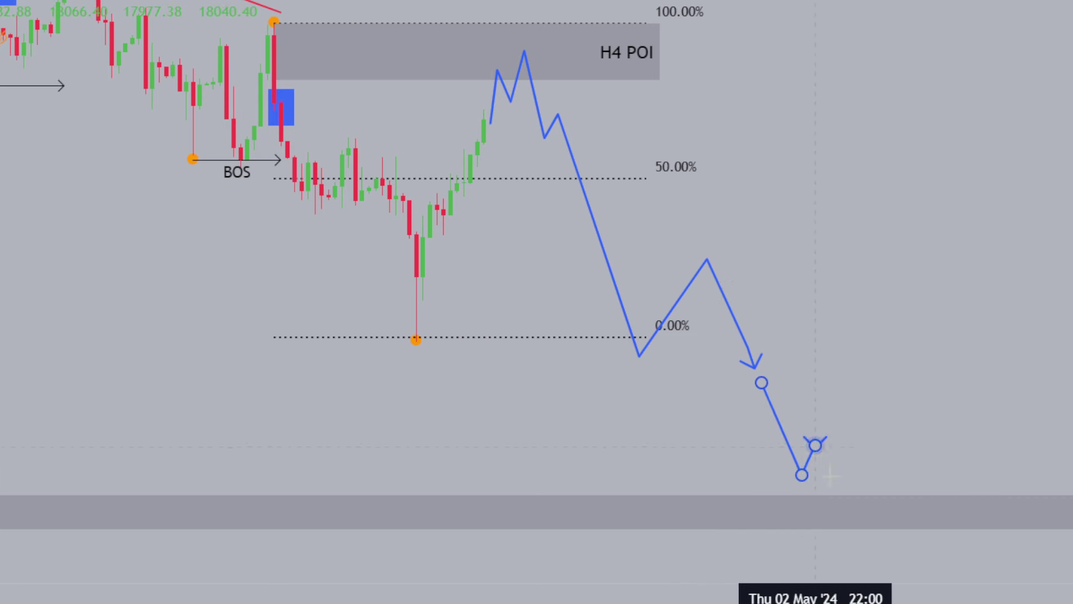
double_click(842, 515)
click(871, 418)
- Delete the H4 POI rectangle, both projected path arrows and the 0–100% retracement levels
drag(748, 134, 805, 233)
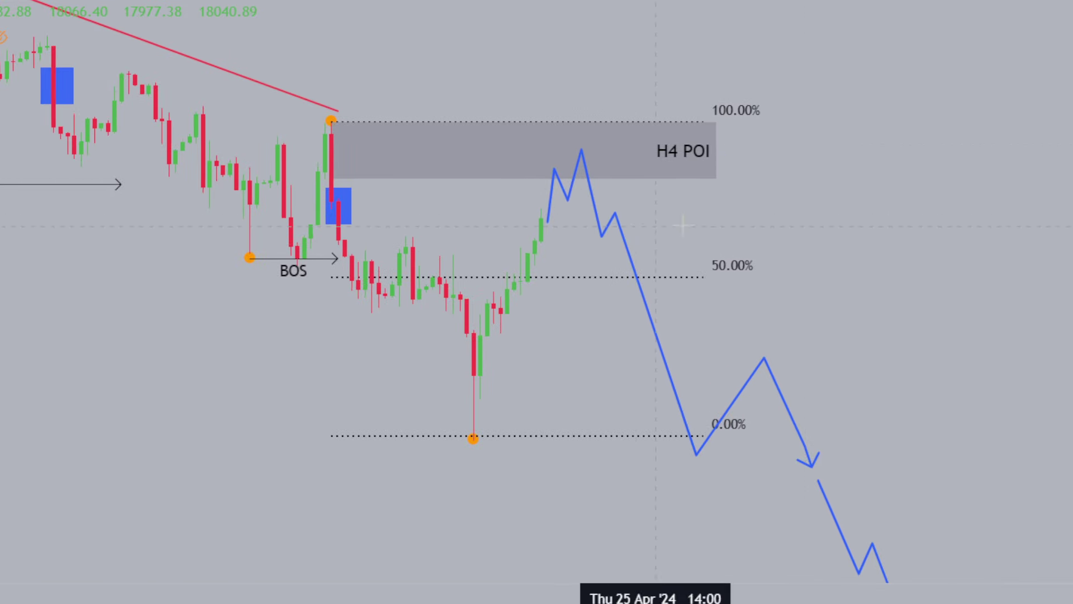
click(690, 152)
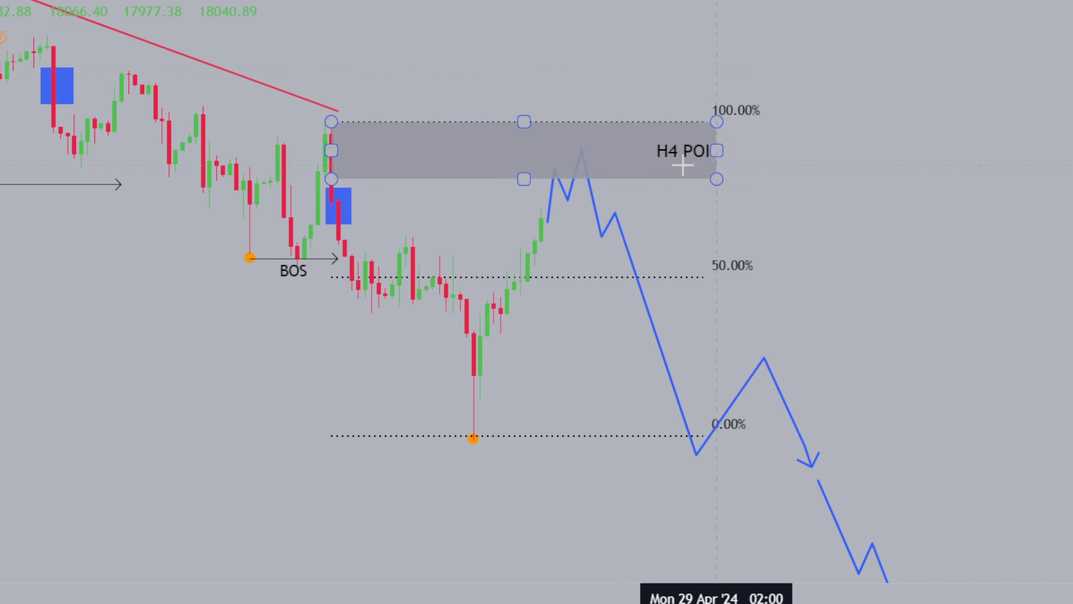
key(Delete)
click(767, 359)
key(Delete)
click(817, 480)
key(Delete)
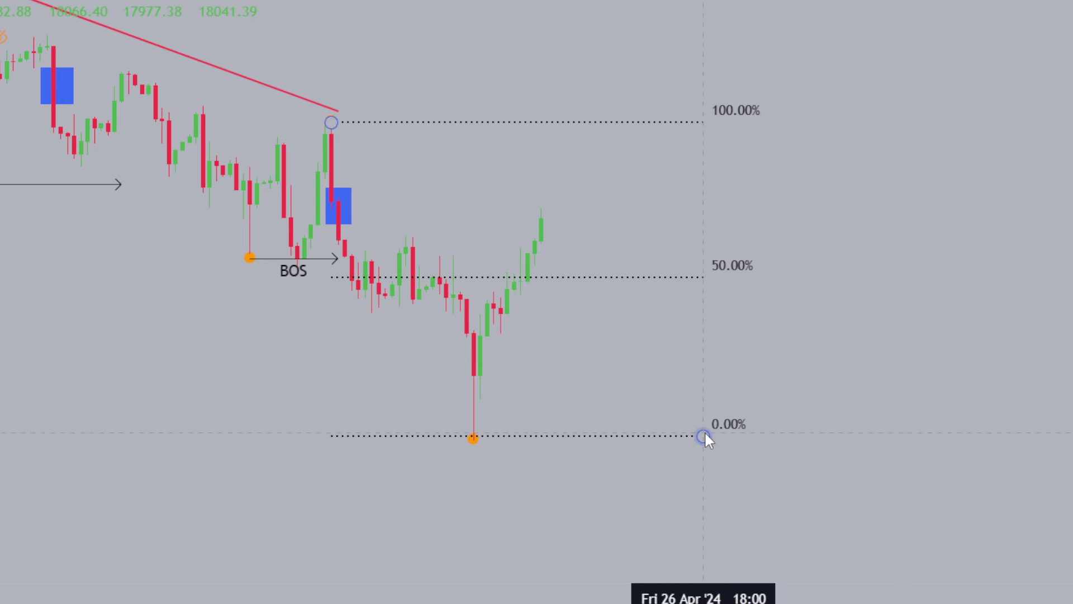
key(Delete)
- Draw a path arrow zigzagging upward from the latest candle to above the latest orange swing high
drag(855, 304, 1043, 350)
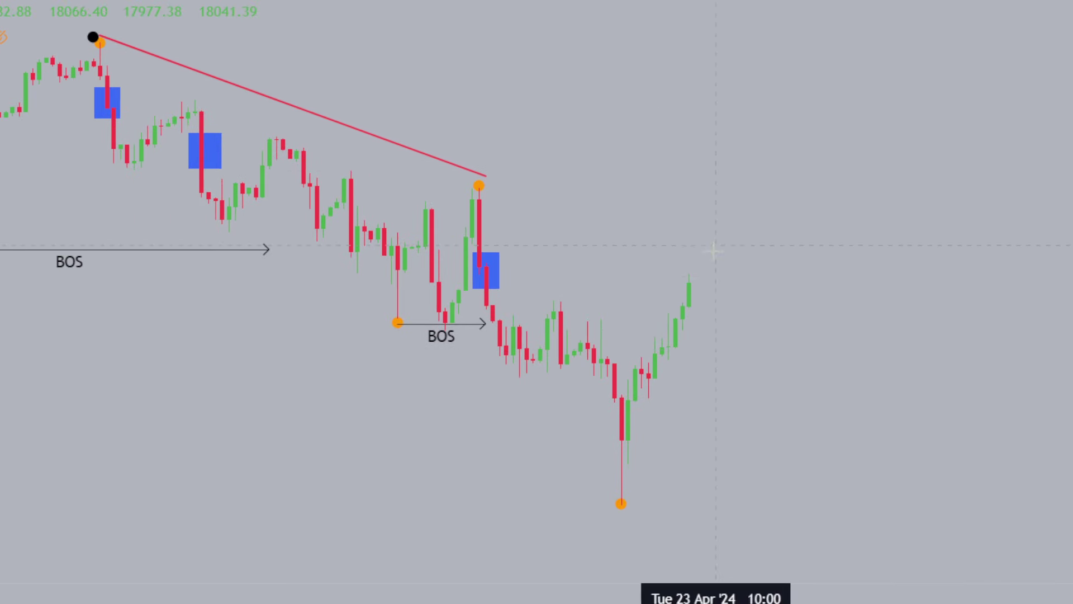
click(716, 225)
click(737, 275)
click(771, 154)
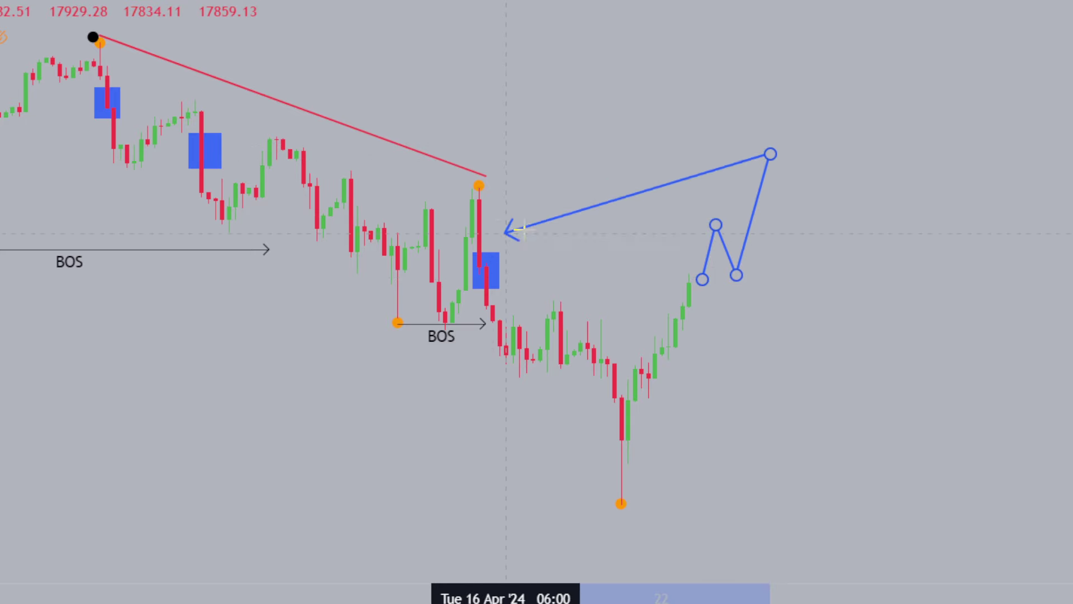
click(784, 248)
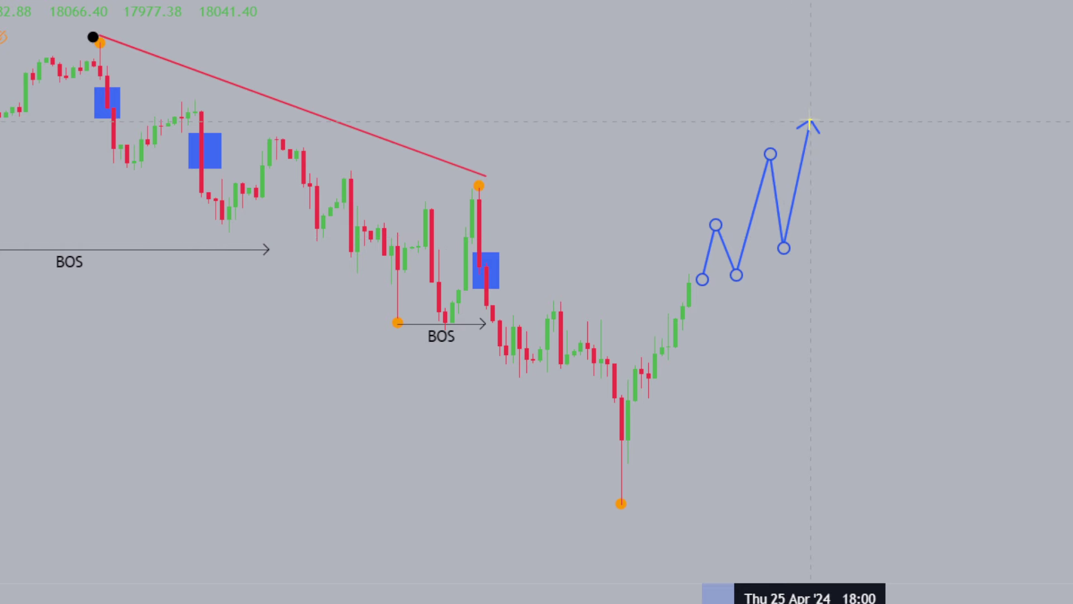
double_click(810, 120)
- Delete the rising zigzag path arrow
drag(964, 232, 1044, 286)
drag(648, 213, 693, 244)
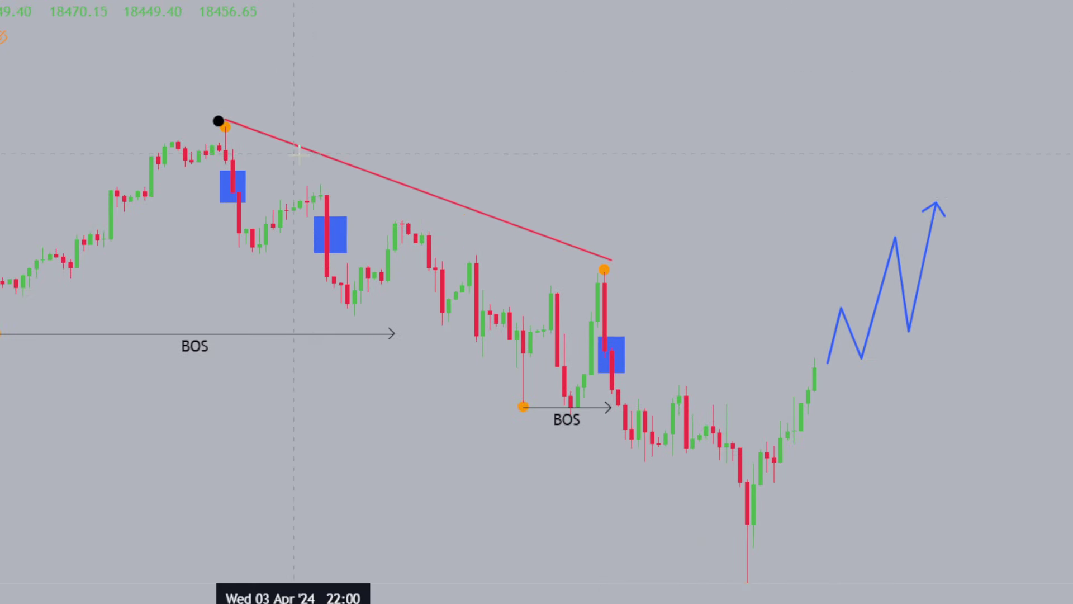
drag(199, 181, 203, 119)
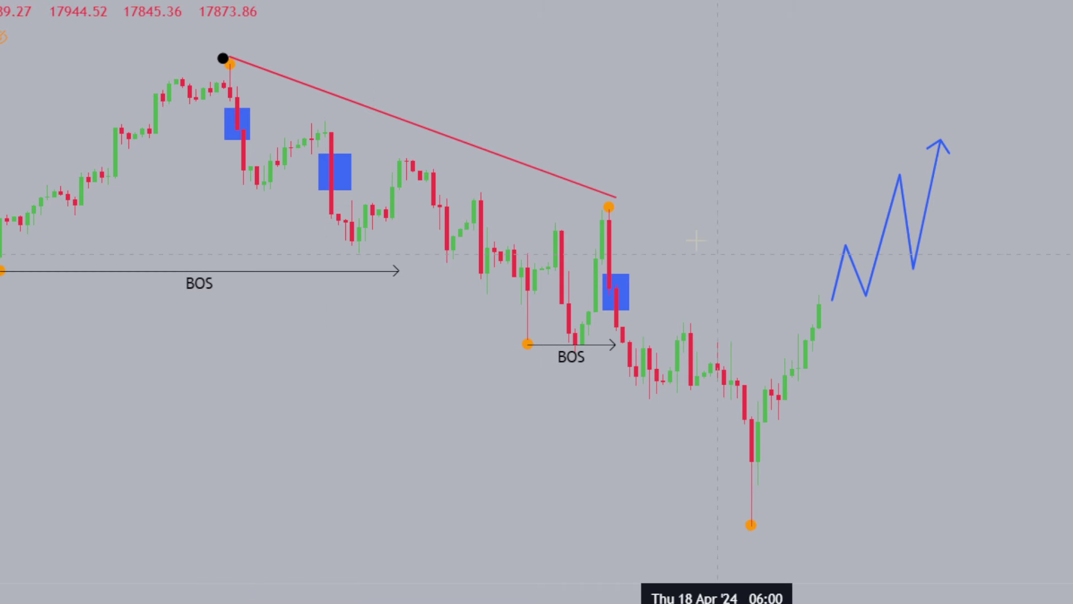
drag(718, 244, 713, 195)
key(Delete)
- Draw a grey rectangle from the latest orange swing high to just above the blue gap, ending slightly past the latest candle
drag(714, 594, 456, 594)
drag(951, 393, 1063, 243)
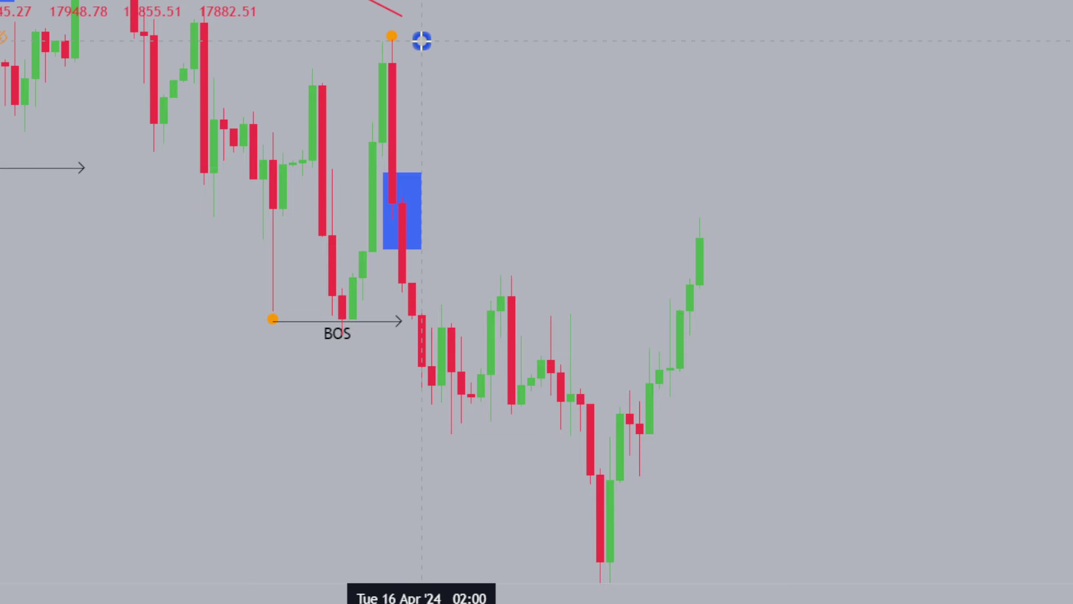
drag(422, 41, 769, 159)
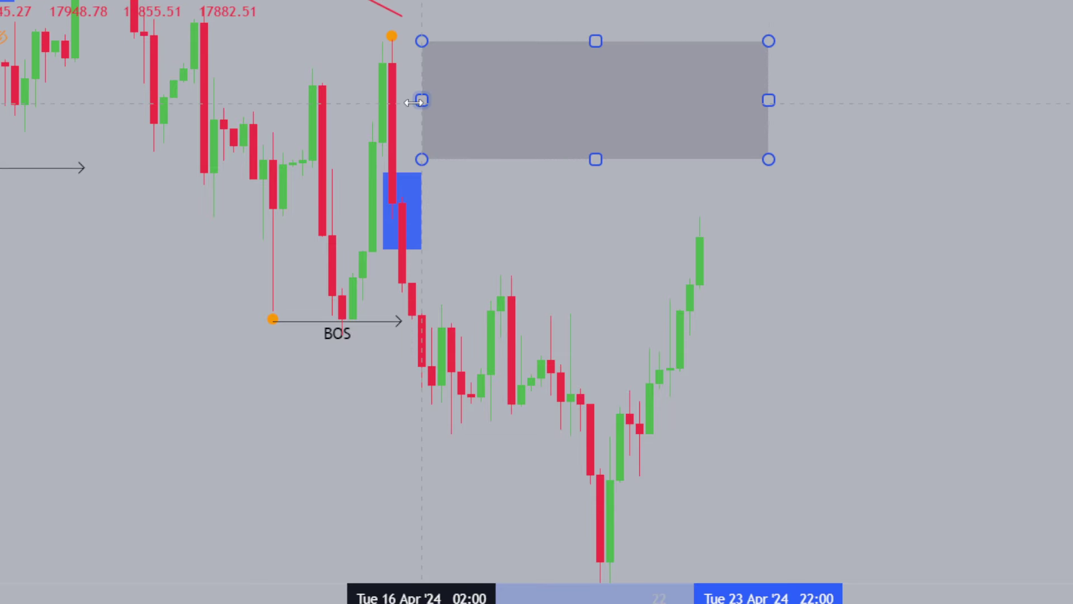
drag(414, 102, 391, 101)
drag(769, 101, 728, 101)
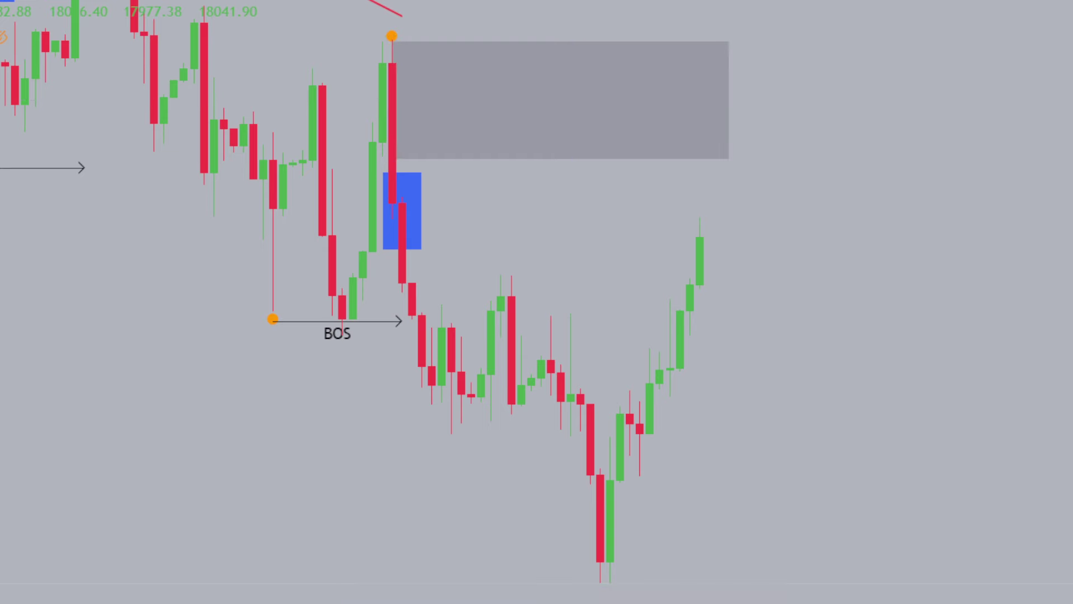
drag(1072, 262, 1072, 328)
drag(950, 319, 1072, 271)
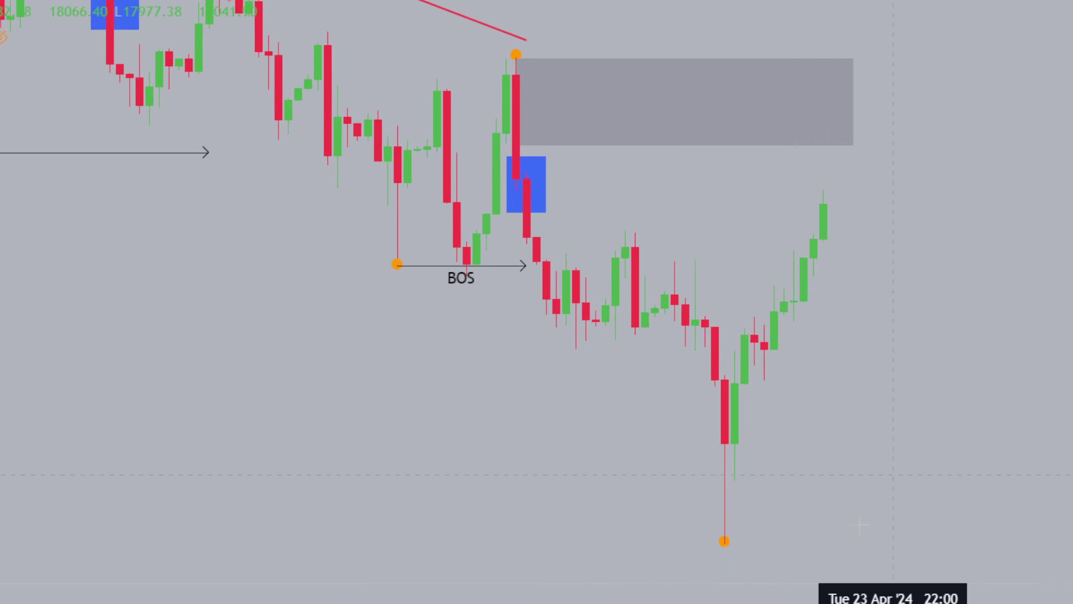
scroll(952, 413, up, 1)
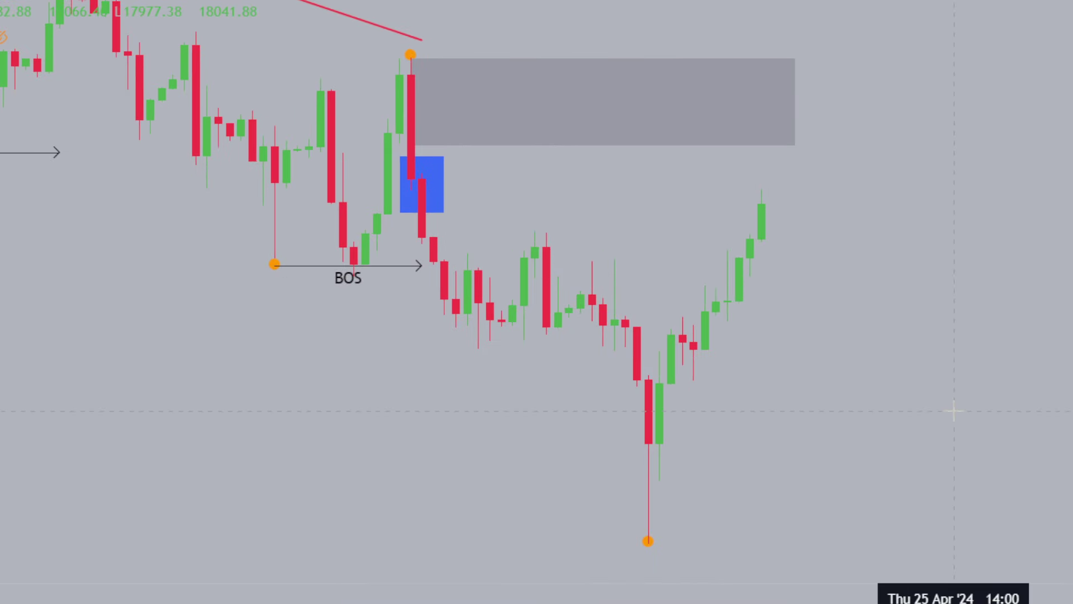